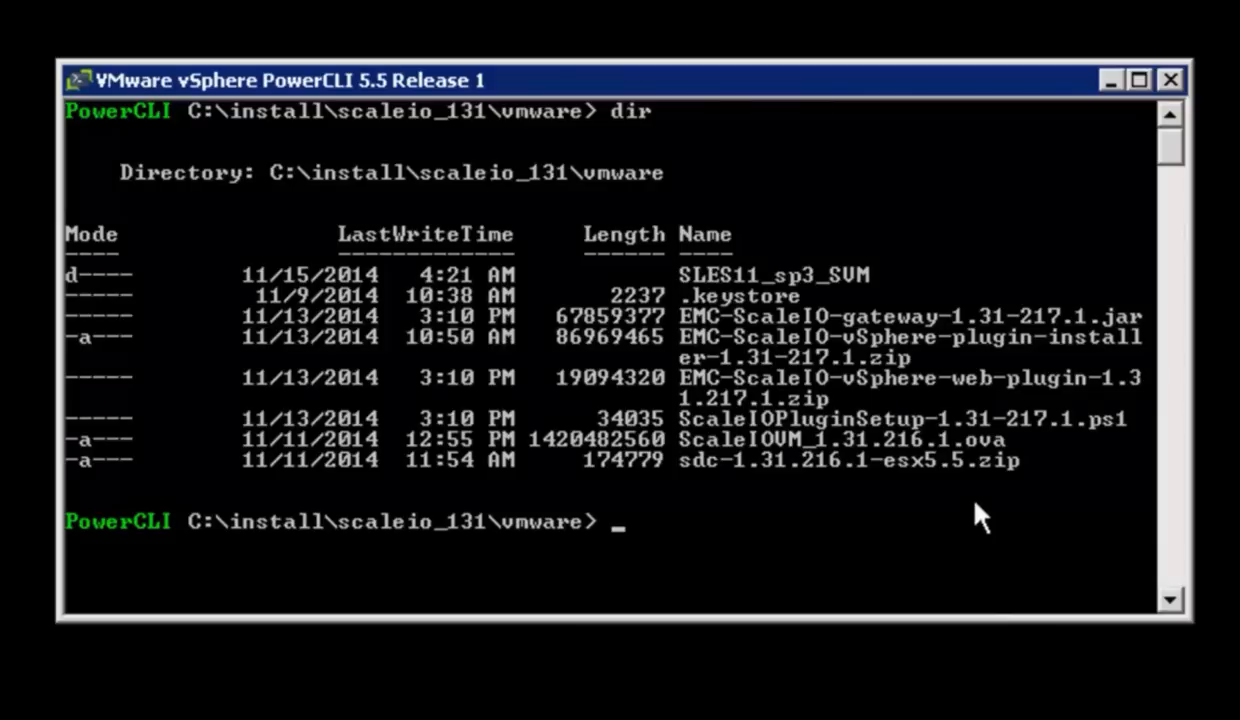
Step: Run .\ScaleIOPluginSetup-1.31-217.1.ps1 and connect to vCenter 192.168.1.29 as root with the account password
{"action": "key", "text": "Up"}
{"action": "key", "text": "Up"}
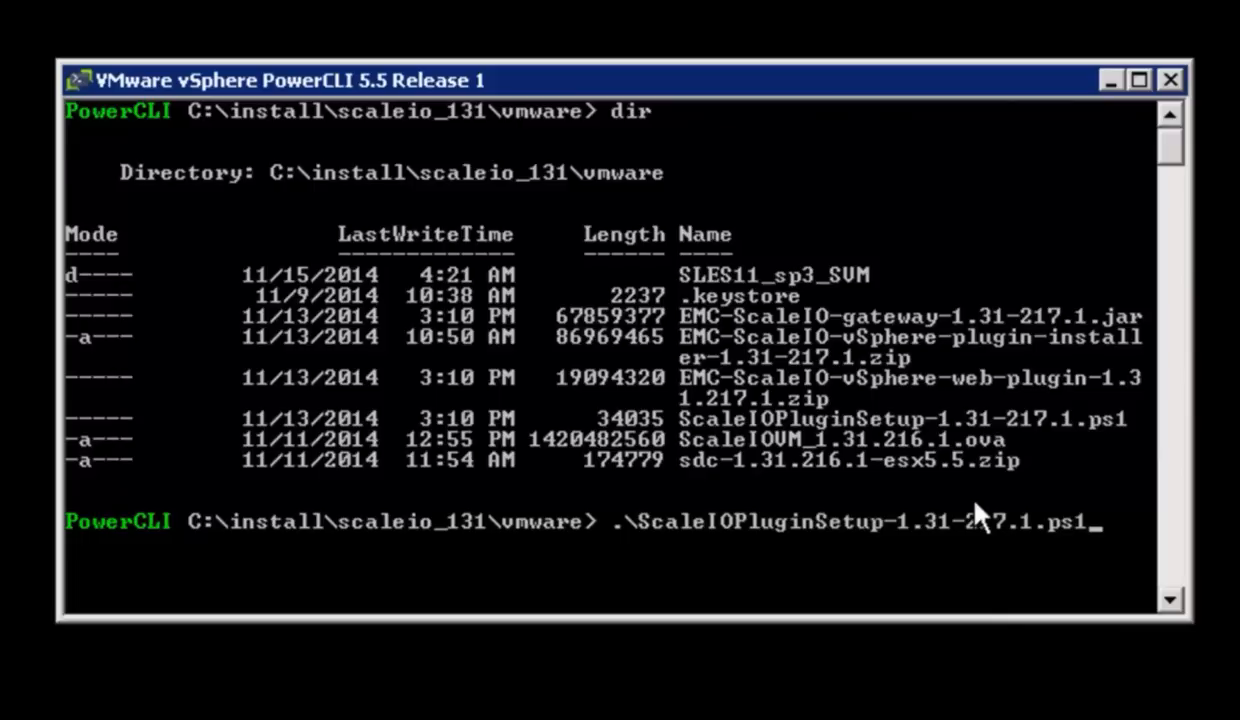
{"action": "key", "text": "Return"}
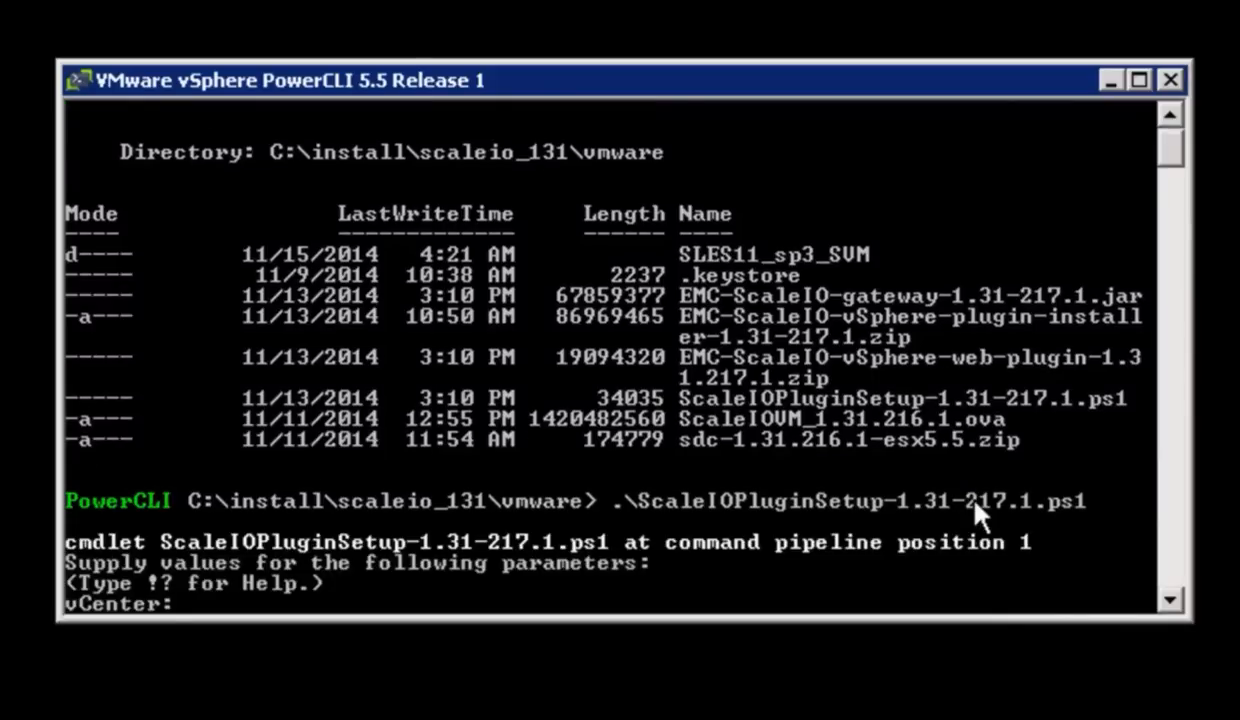
{"action": "type", "text": "192.168.1.29"}
{"action": "key", "text": "Return"}
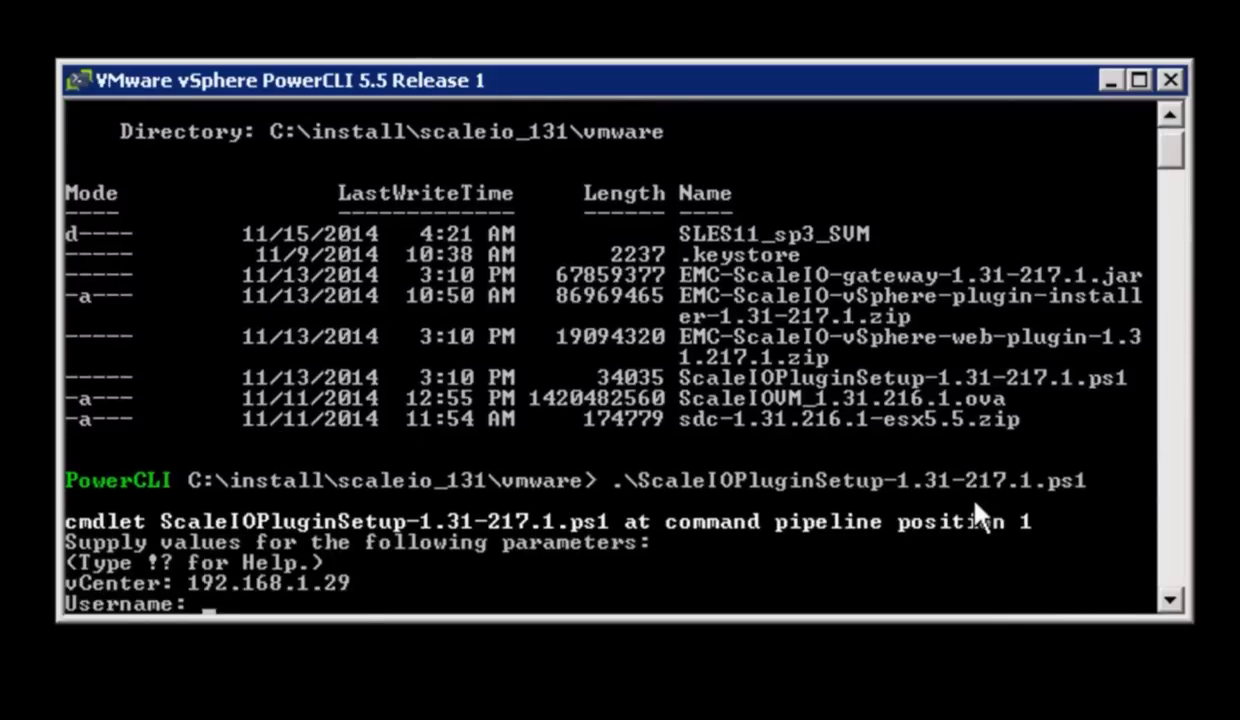
{"action": "type", "text": "root"}
{"action": "key", "text": "Return"}
{"action": "type", "text": "***"}
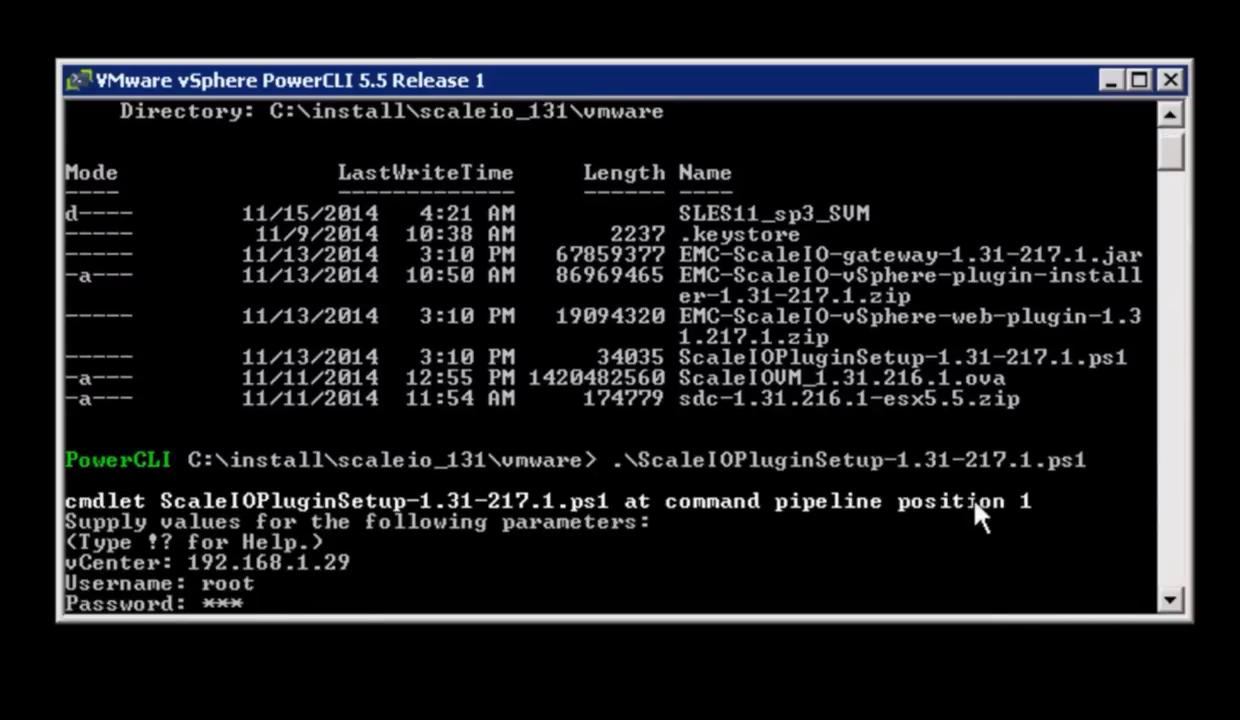
{"action": "type", "text": "***"}
{"action": "key", "text": "Return"}
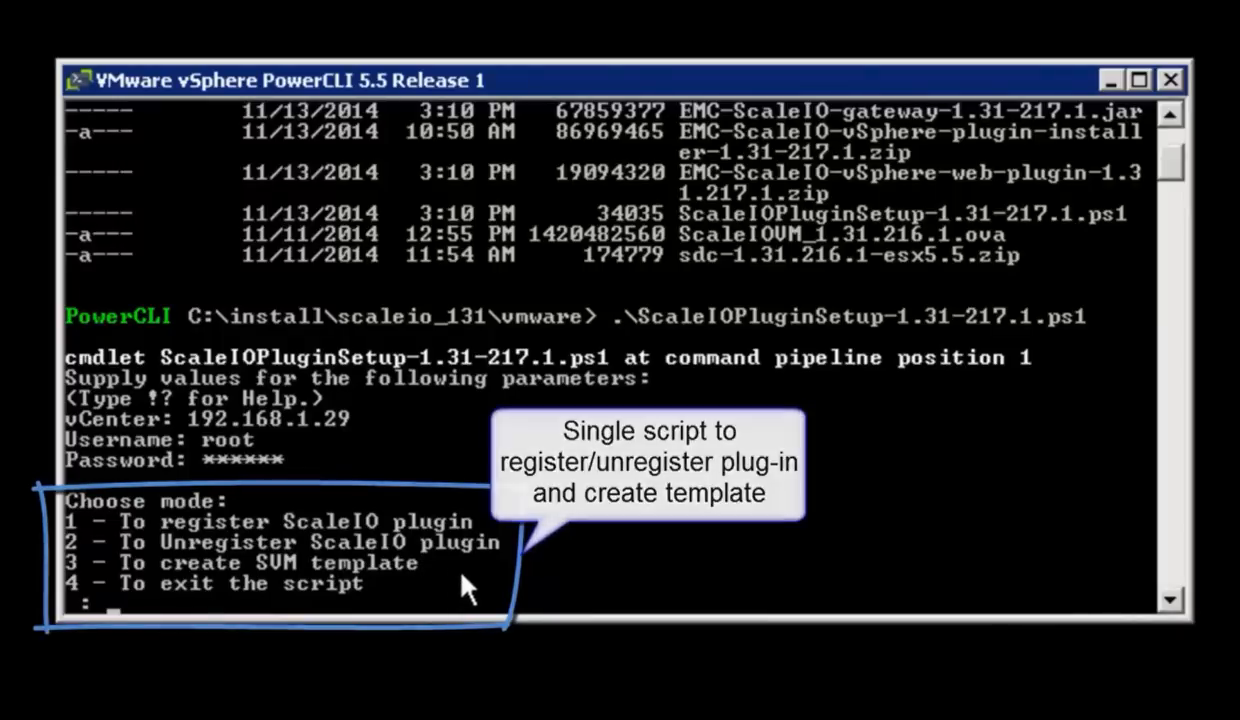
Step: Choose mode 1 to register the ScaleIO plugin and run the Standard registration
{"action": "type", "text": "1"}
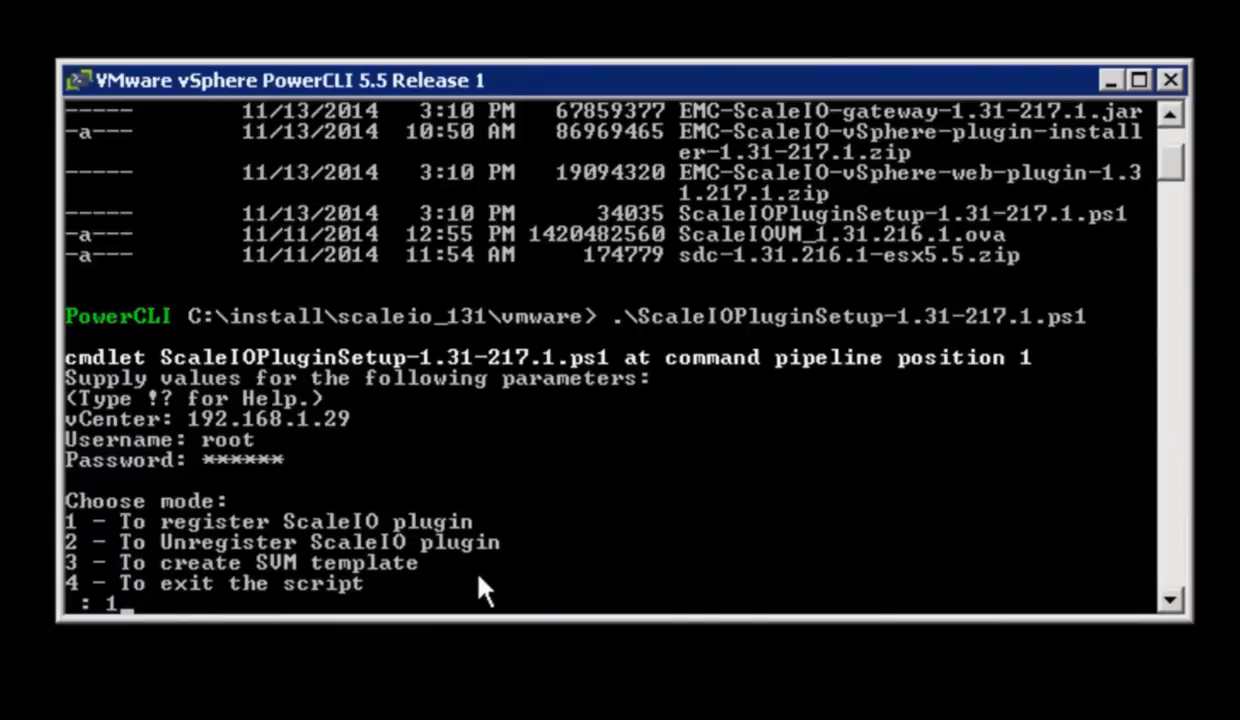
{"action": "key", "text": "Return"}
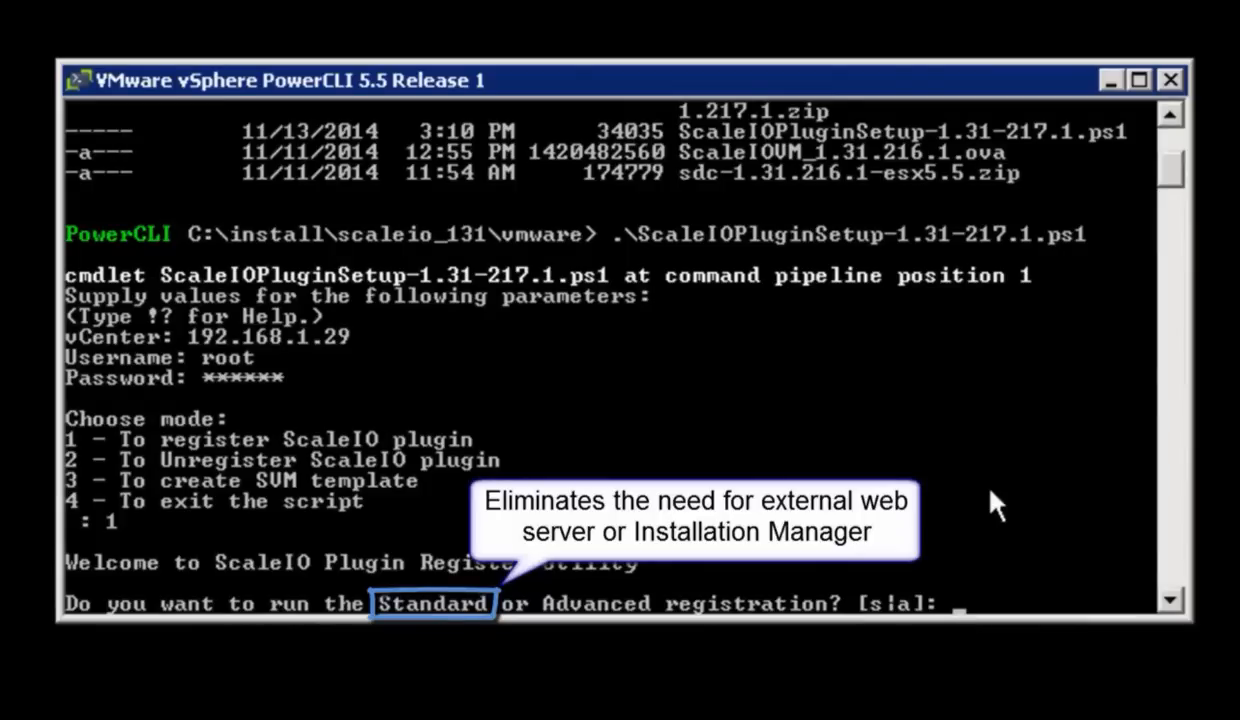
{"action": "type", "text": "s"}
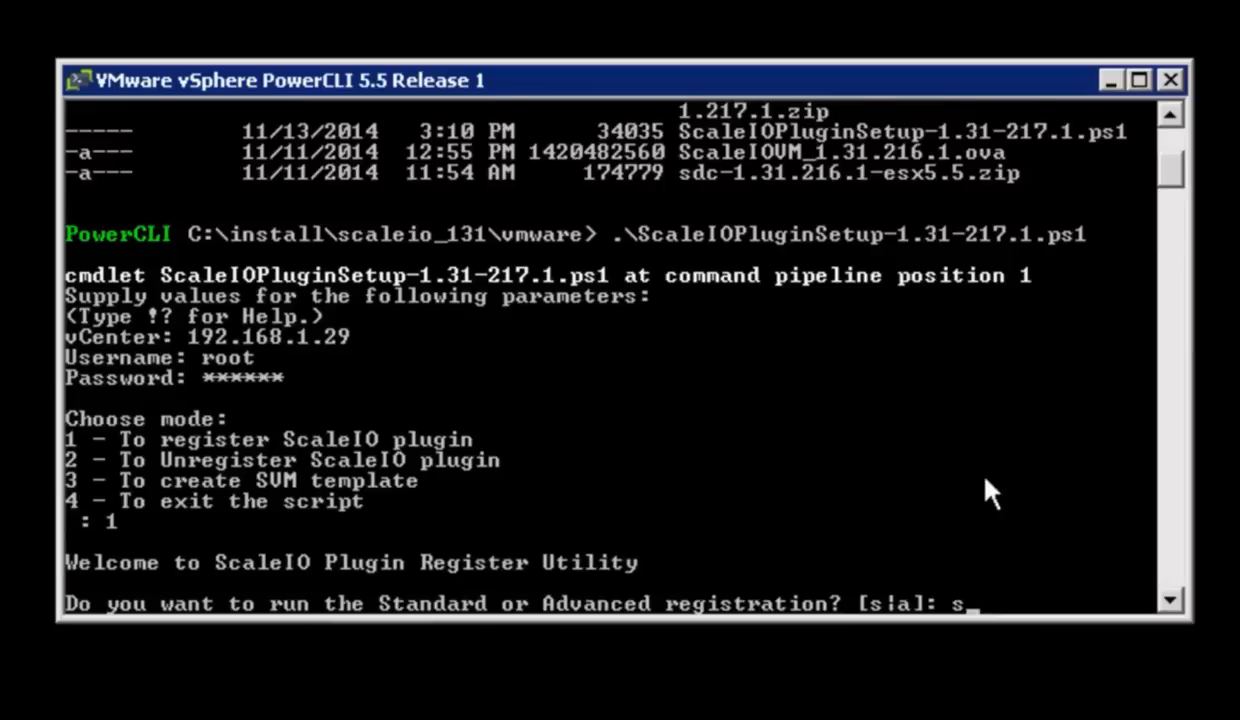
{"action": "key", "text": "Return"}
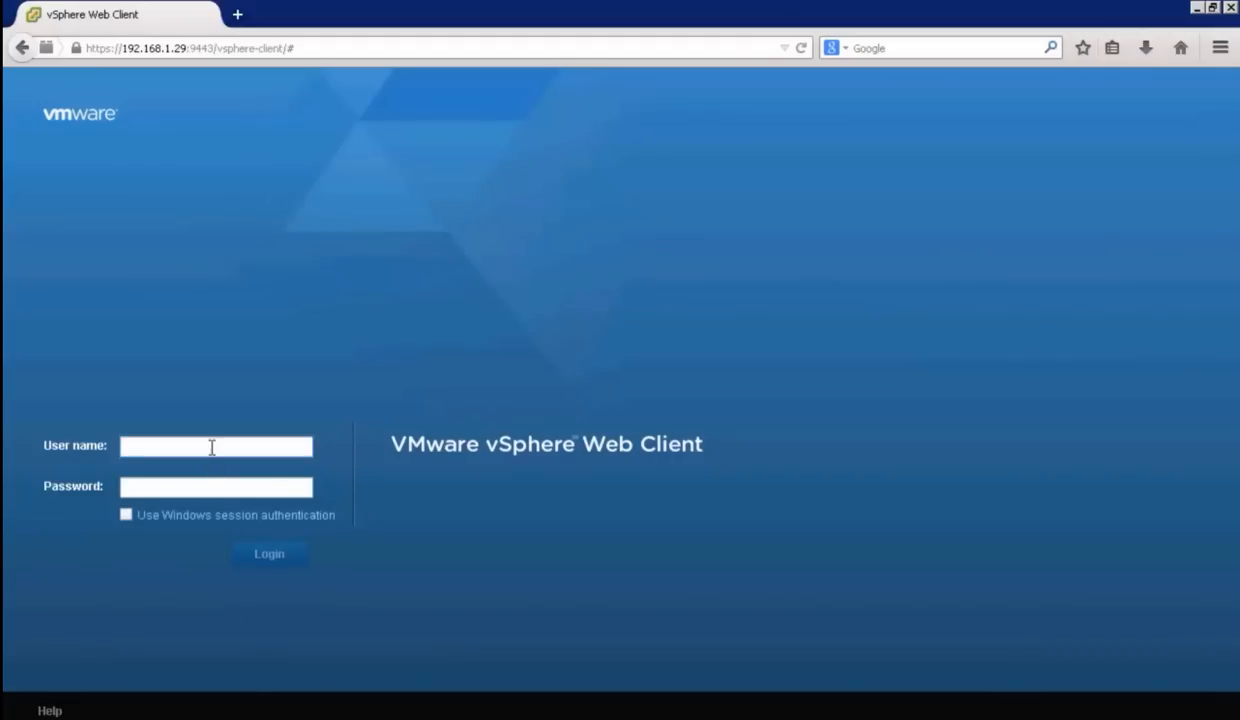
Step: Switch to the vSphere Web Client in the browser and log in as root with the account password
{"action": "left_click", "coordinate": [212, 447]}
{"action": "type", "text": "root"}
{"action": "key", "text": "Tab"}
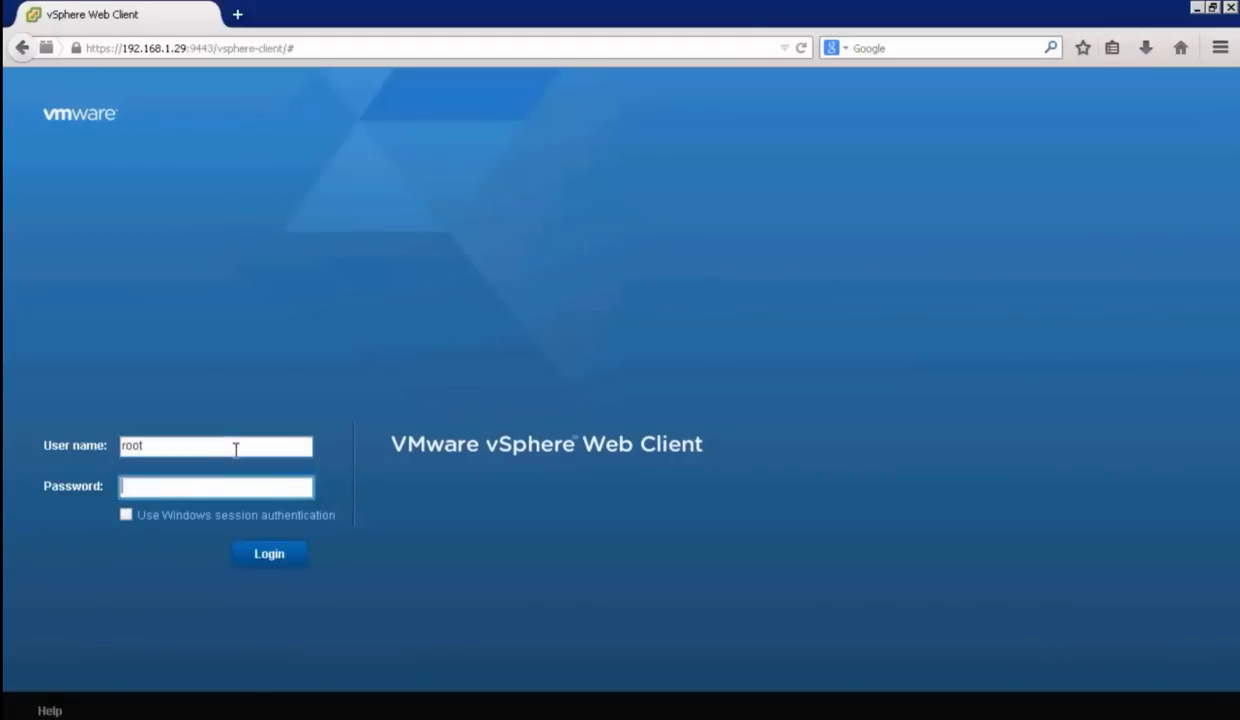
{"action": "type", "text": "***"}
{"action": "left_click", "coordinate": [266, 553]}
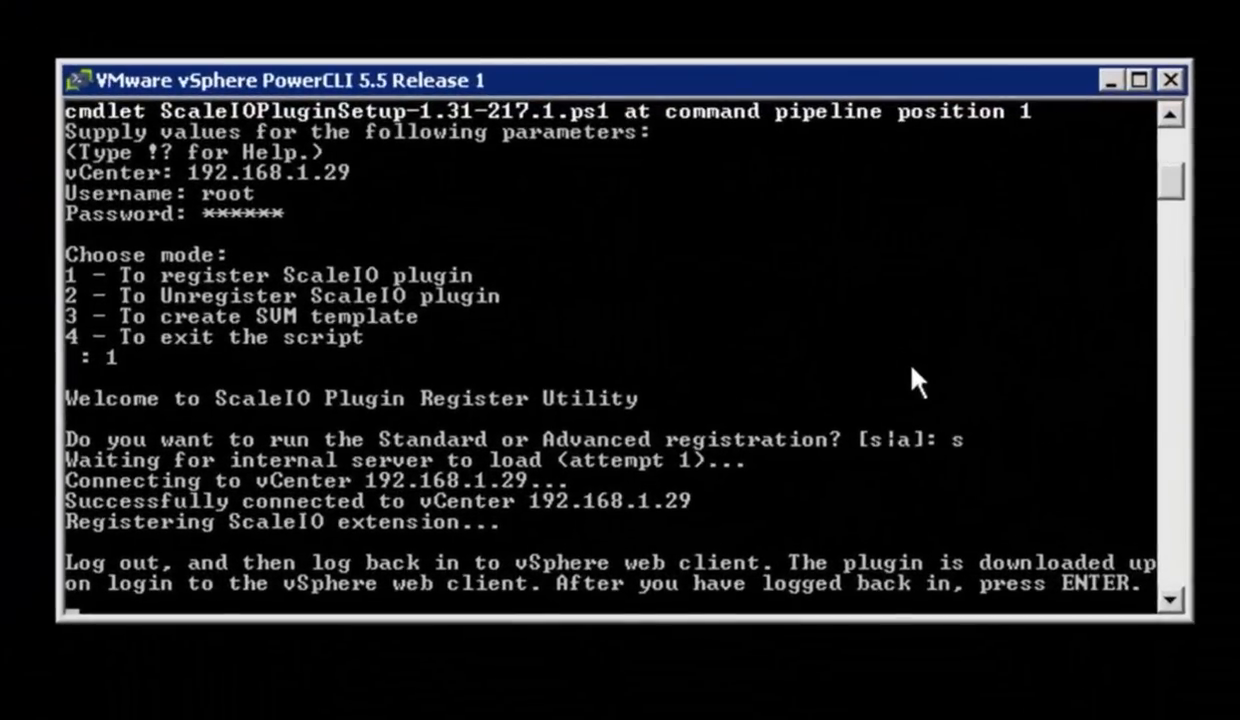
Step: Back in PowerCLI, finish the plugin registration and start creating an SVM template in the datacenter named Datacenter
{"action": "key", "text": "Return"}
{"action": "type", "text": "3"}
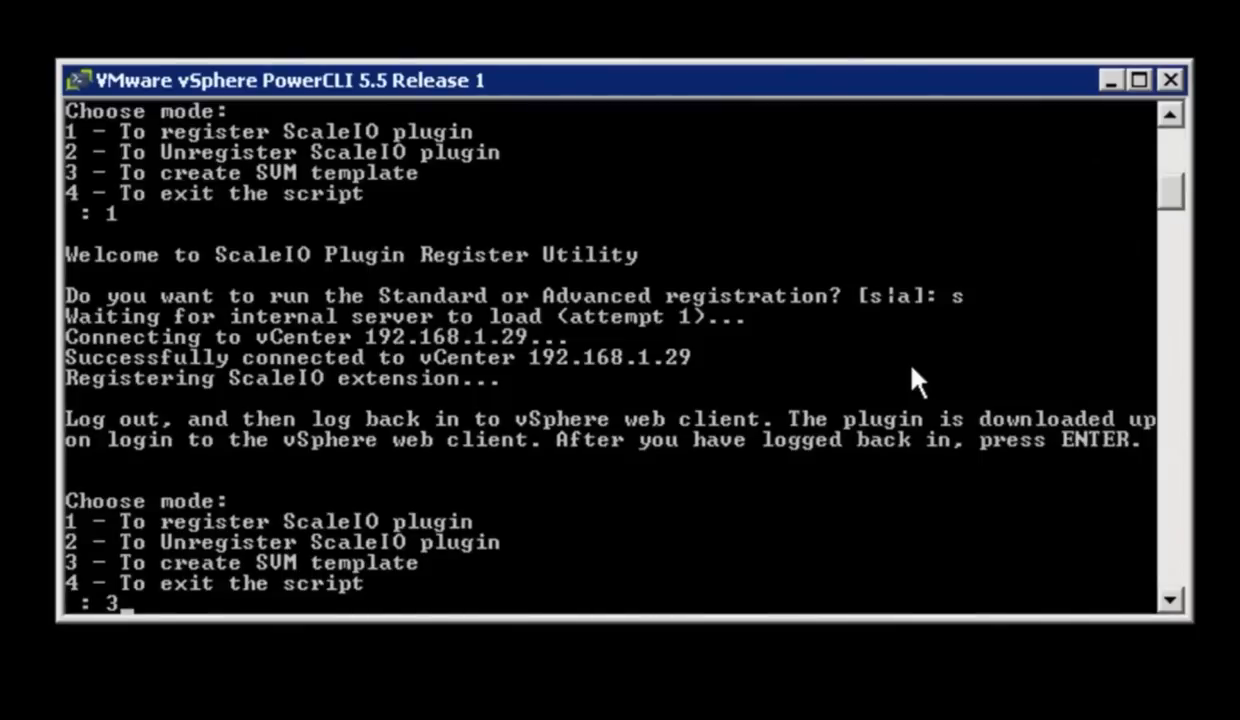
{"action": "key", "text": "Return"}
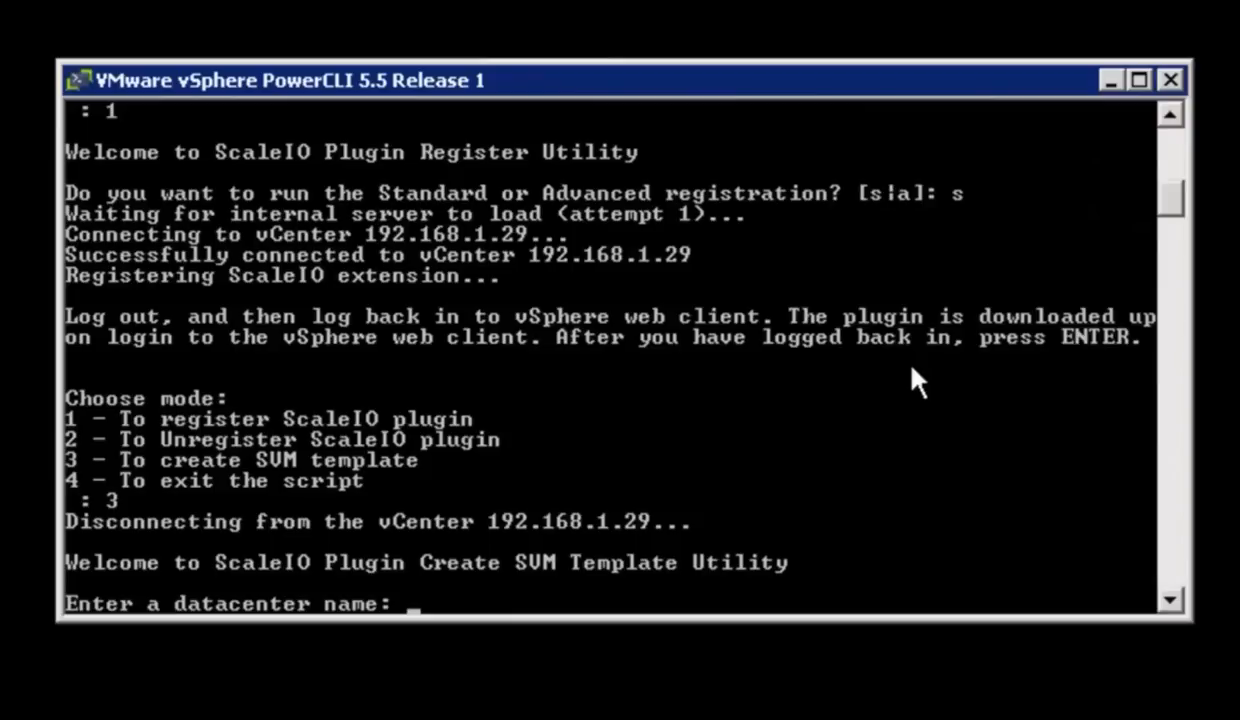
{"action": "type", "text": "Datacenter"}
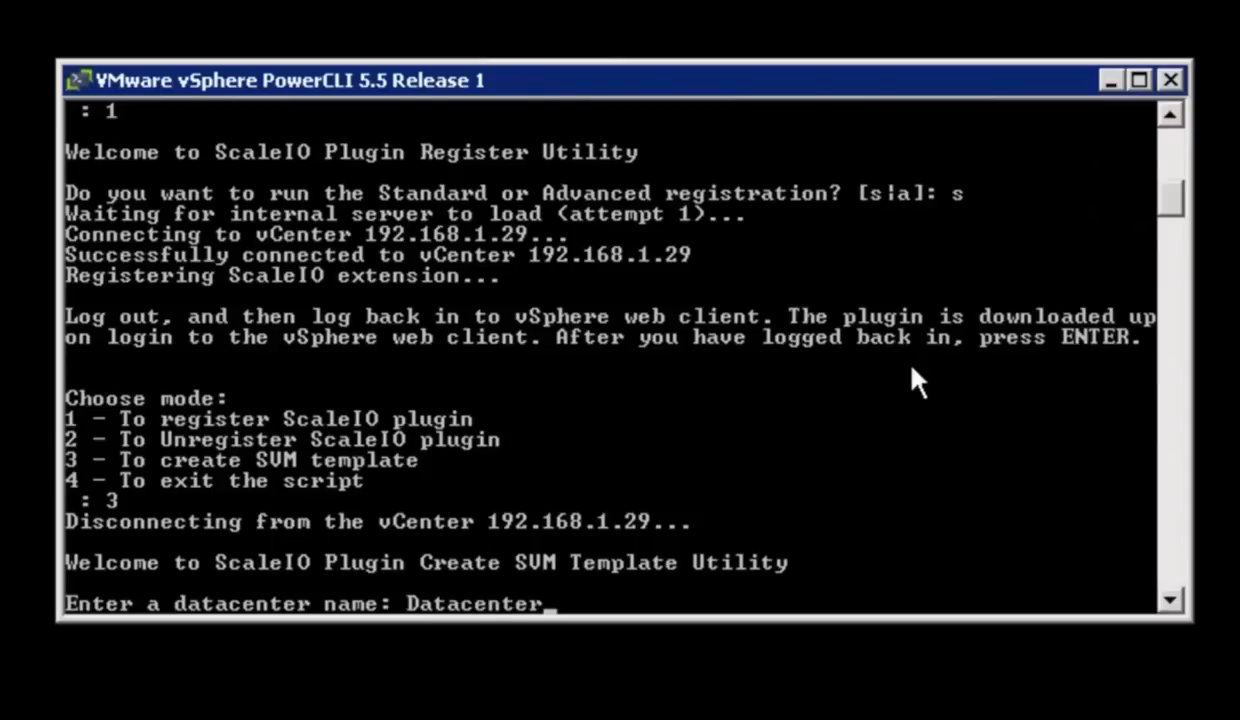
{"action": "key", "text": "Return"}
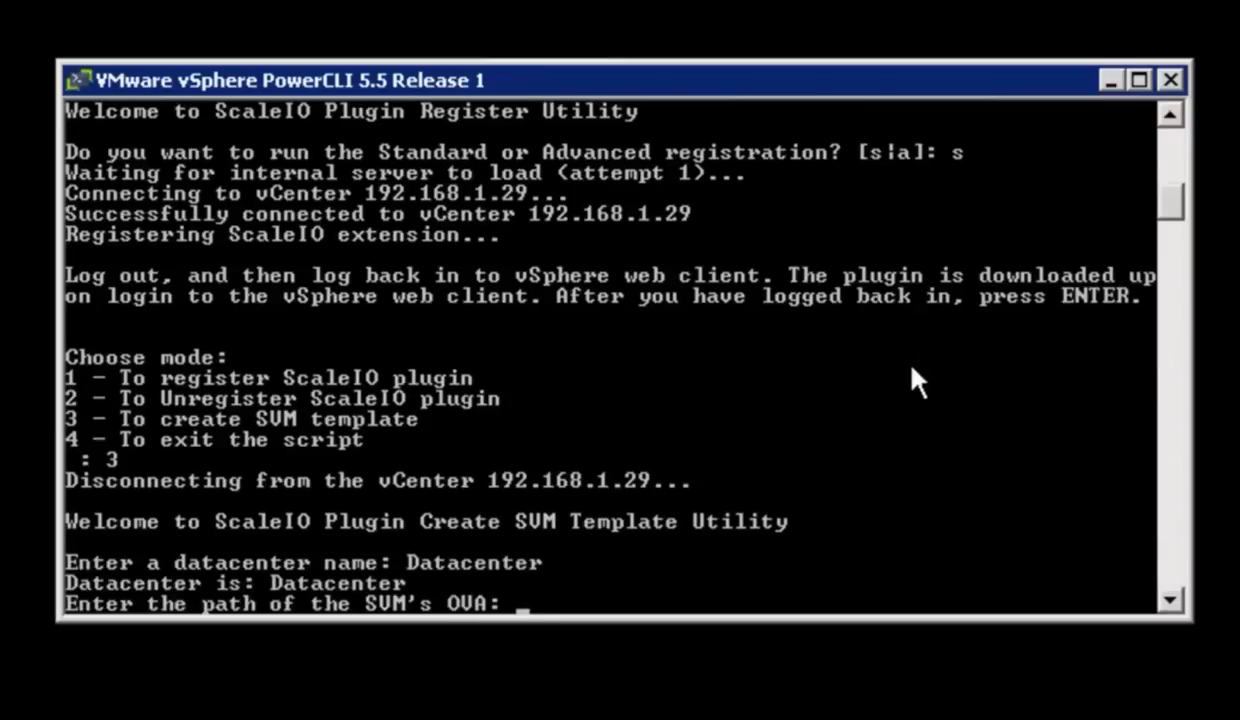
Step: Supply .\ScaleIOVM_1.31.216.1.ova as the path of the SVM's OVA
{"action": "key", "text": "Up"}
{"action": "key", "text": "Up"}
{"action": "key", "text": "Up"}
{"action": "key", "text": "Up"}
{"action": "key", "text": "Up"}
{"action": "key", "text": "Up"}
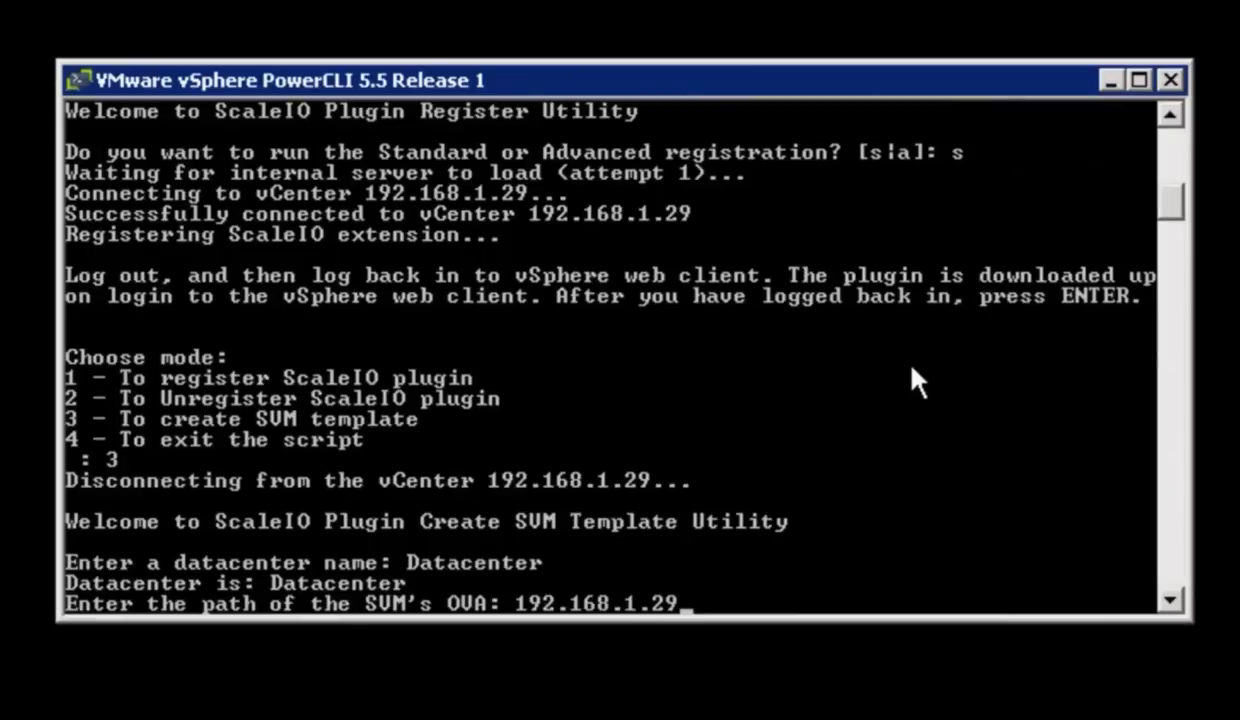
{"action": "key", "text": "Up"}
{"action": "key", "text": "Up"}
{"action": "key", "text": "Up"}
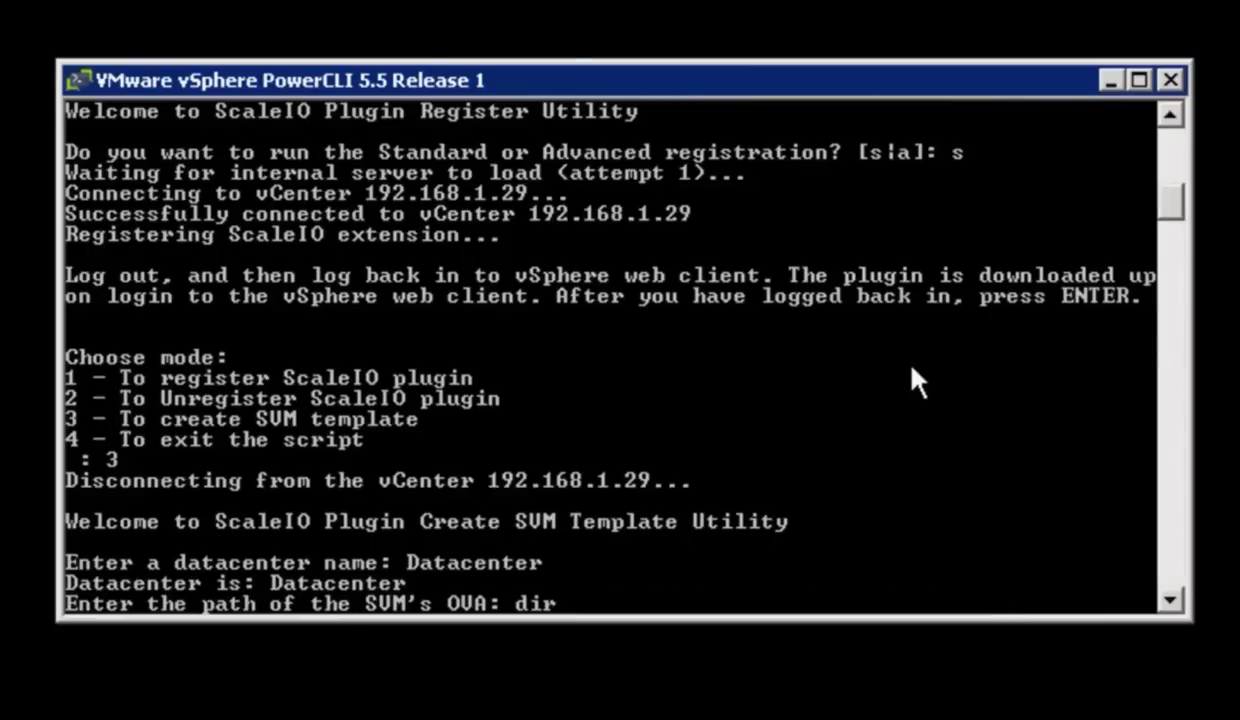
{"action": "key", "text": "Up"}
{"action": "key", "text": "Up"}
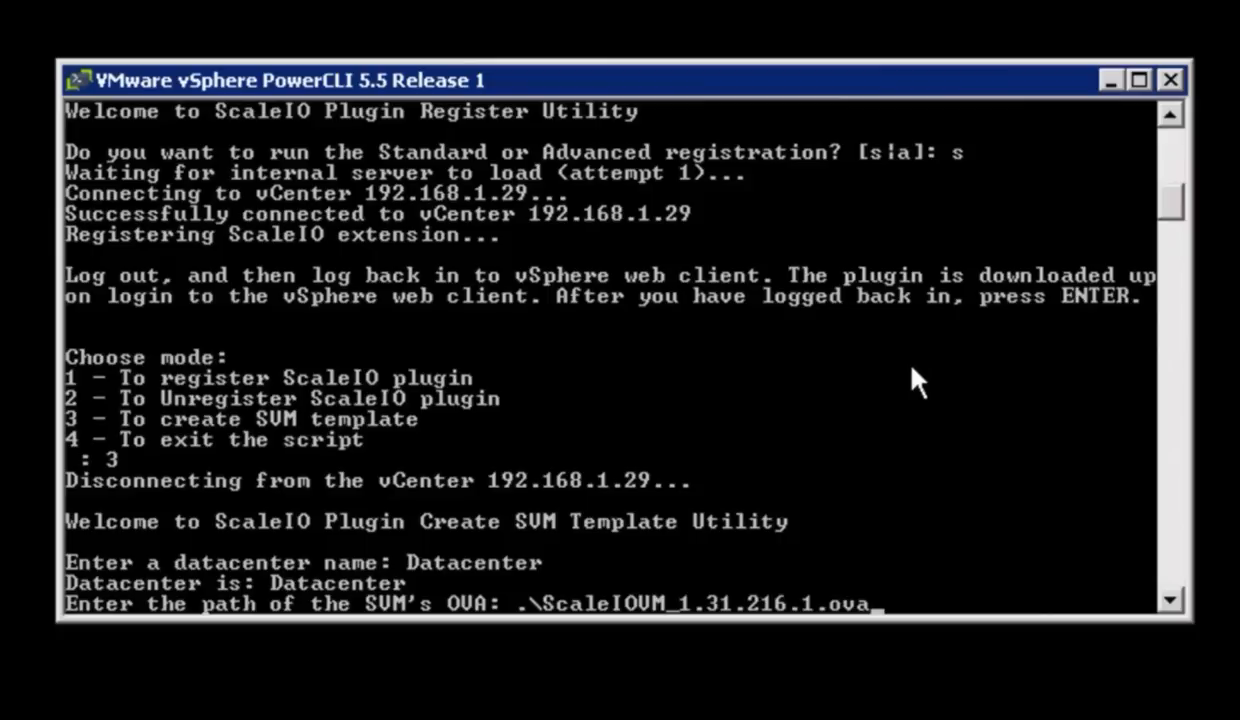
{"action": "key", "text": "Return"}
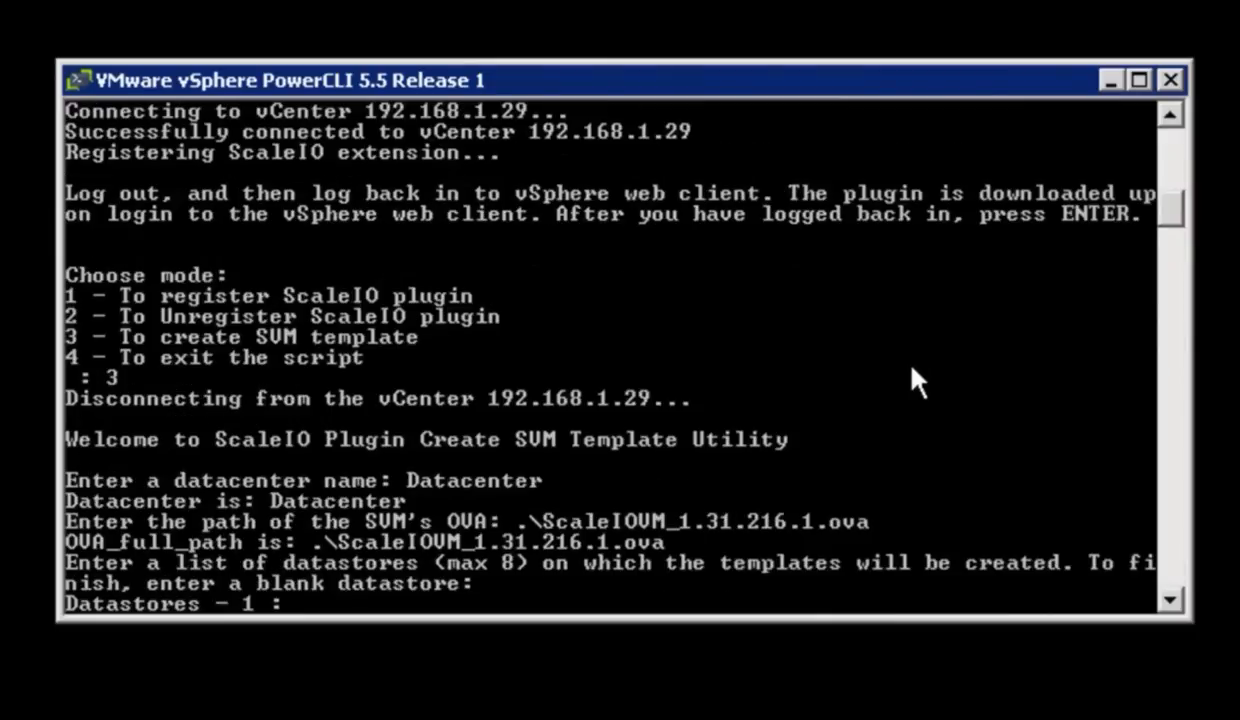
Step: Create the SVM template on datastore DS30 only, and exit the setup script once the template is created
{"action": "type", "text": "DS30"}
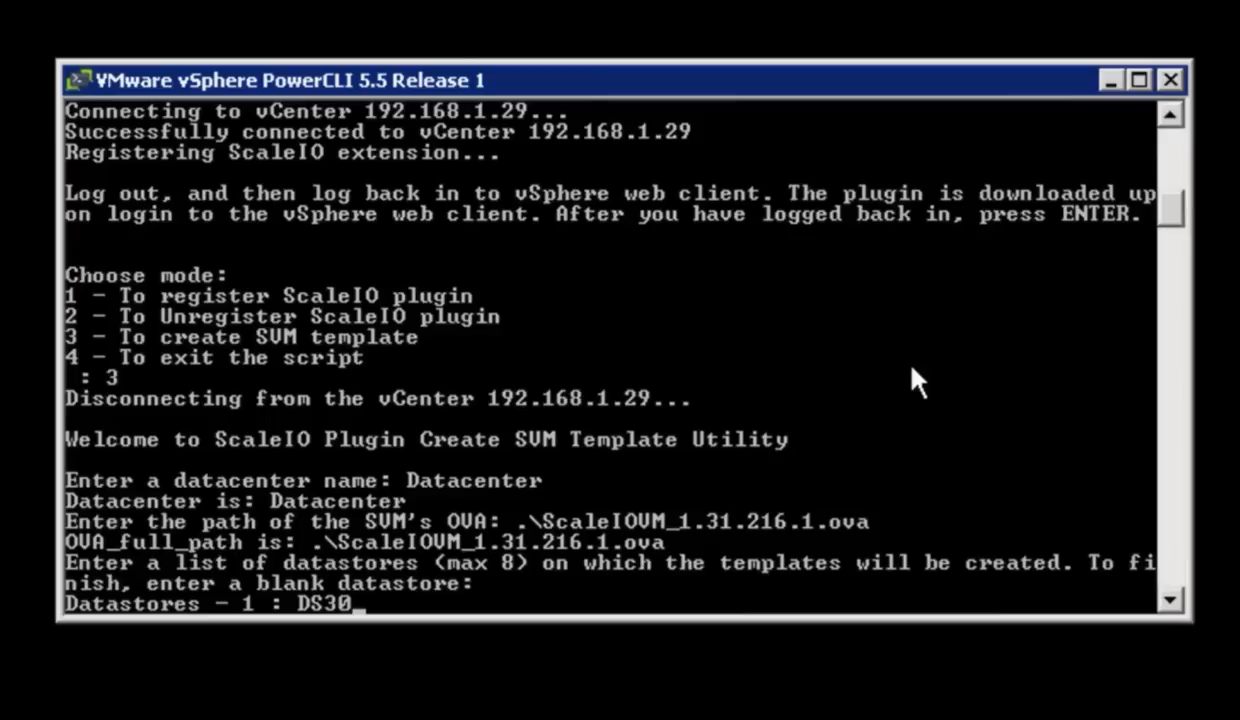
{"action": "key", "text": "Return"}
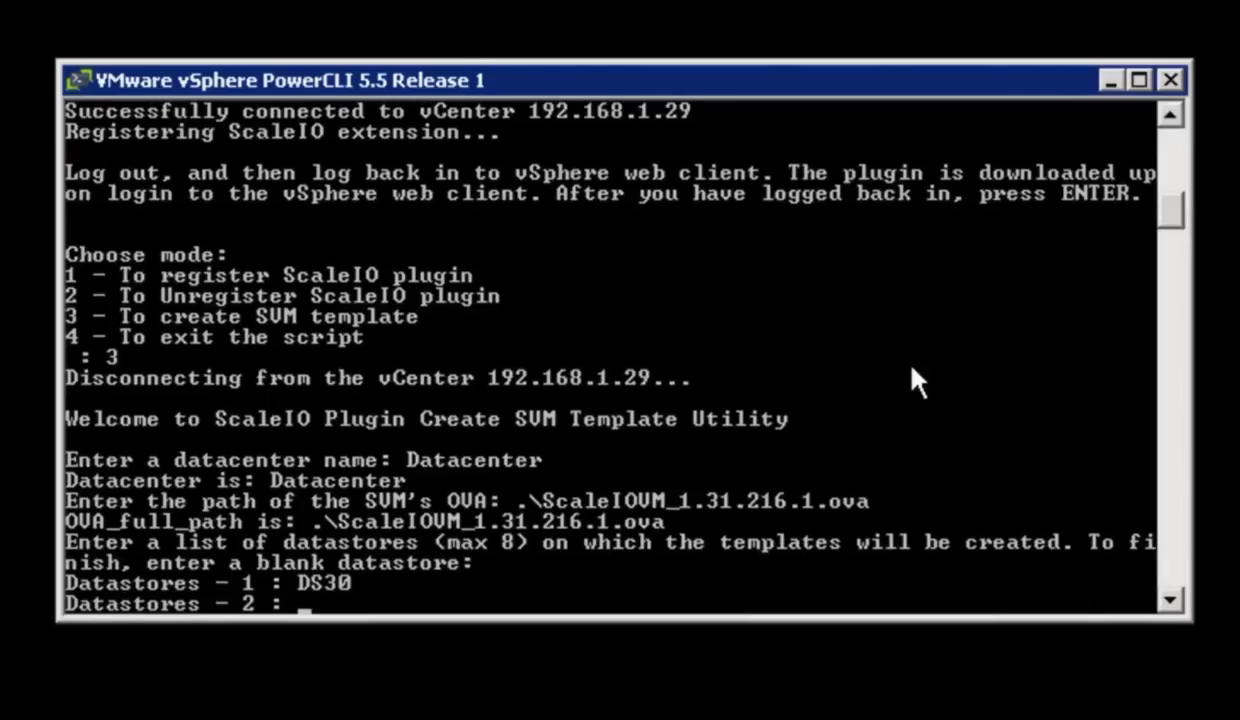
{"action": "key", "text": "Return"}
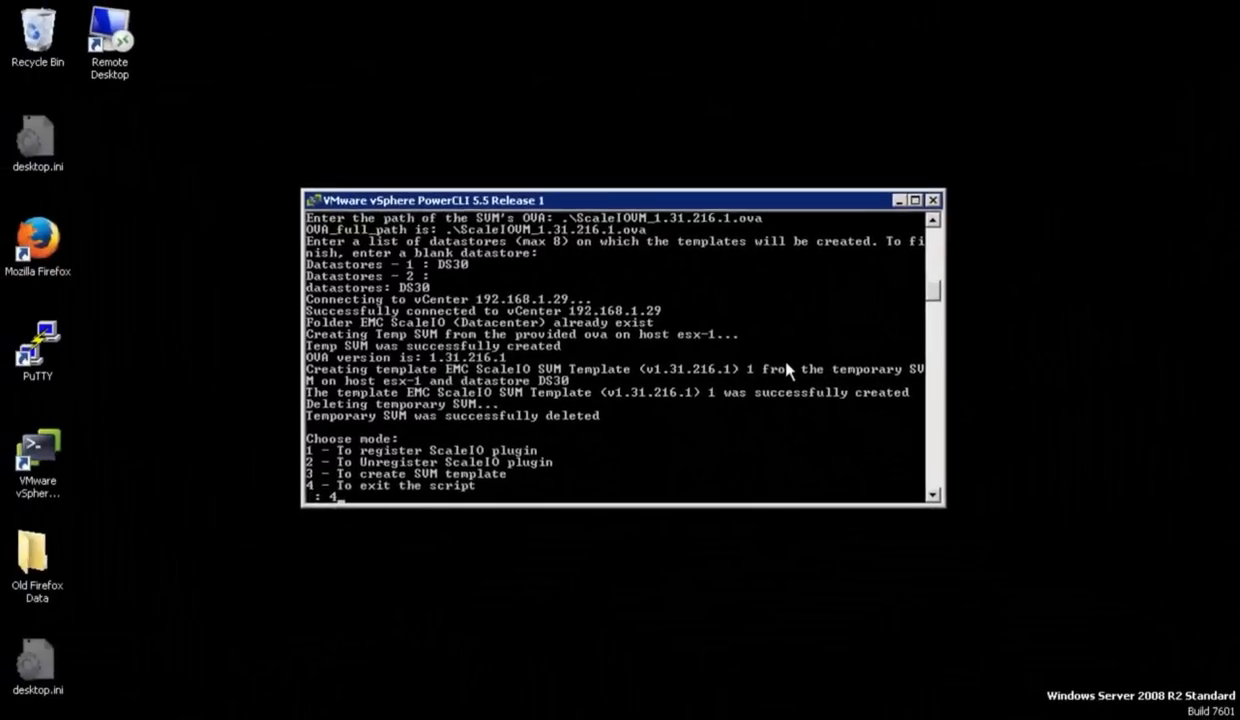
{"action": "type", "text": "4"}
{"action": "key", "text": "Return"}
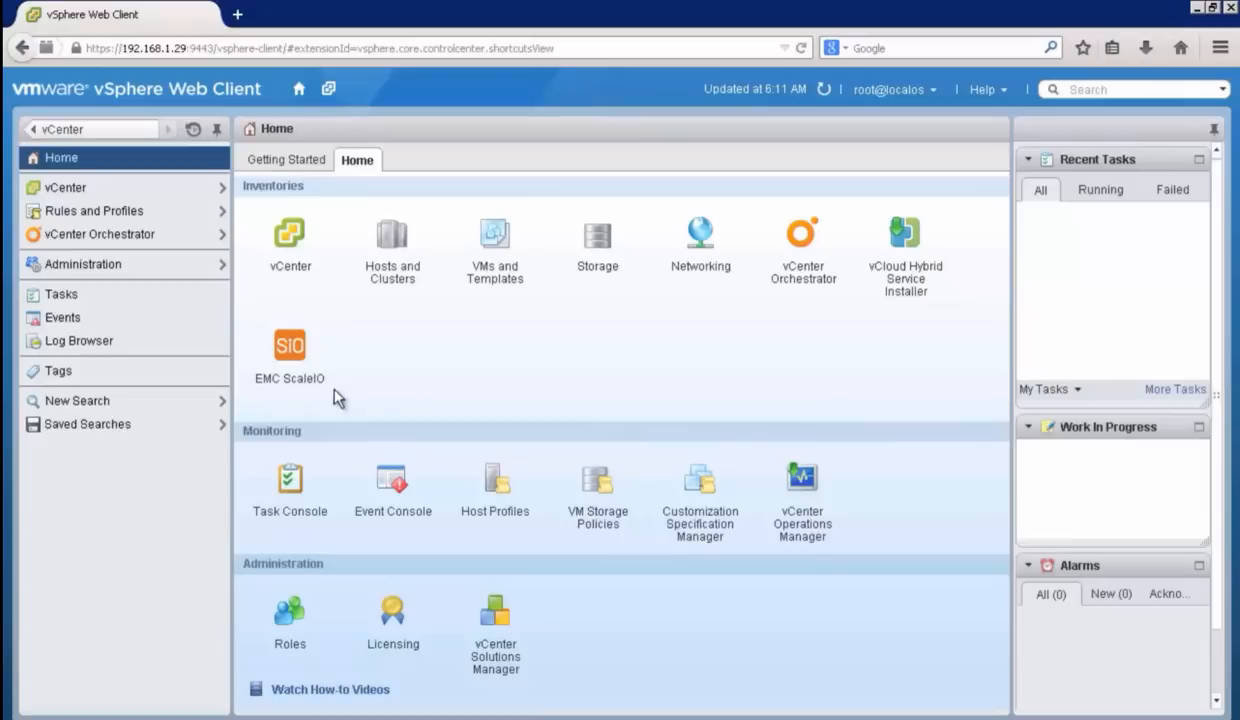
Step: In the vSphere Web Client, open EMC ScaleIO and accept its advanced settings with VMDK creation enabled
{"action": "left_click", "coordinate": [292, 348]}
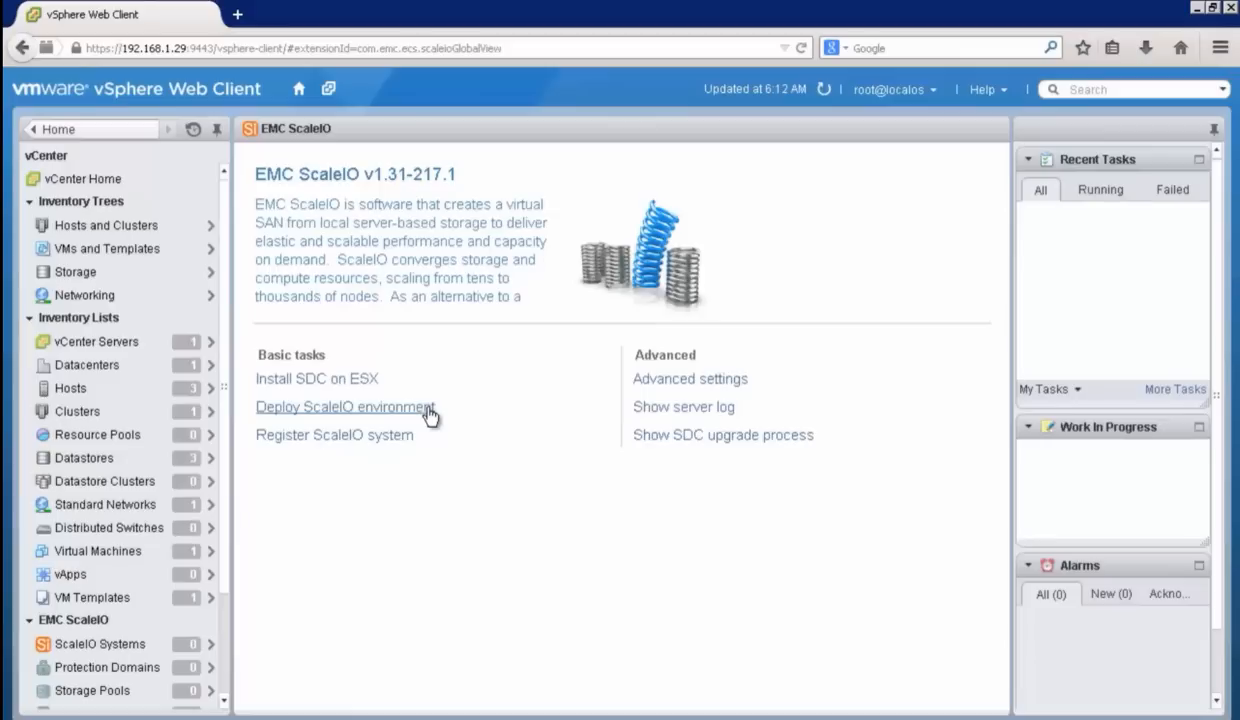
{"action": "left_click", "coordinate": [722, 386]}
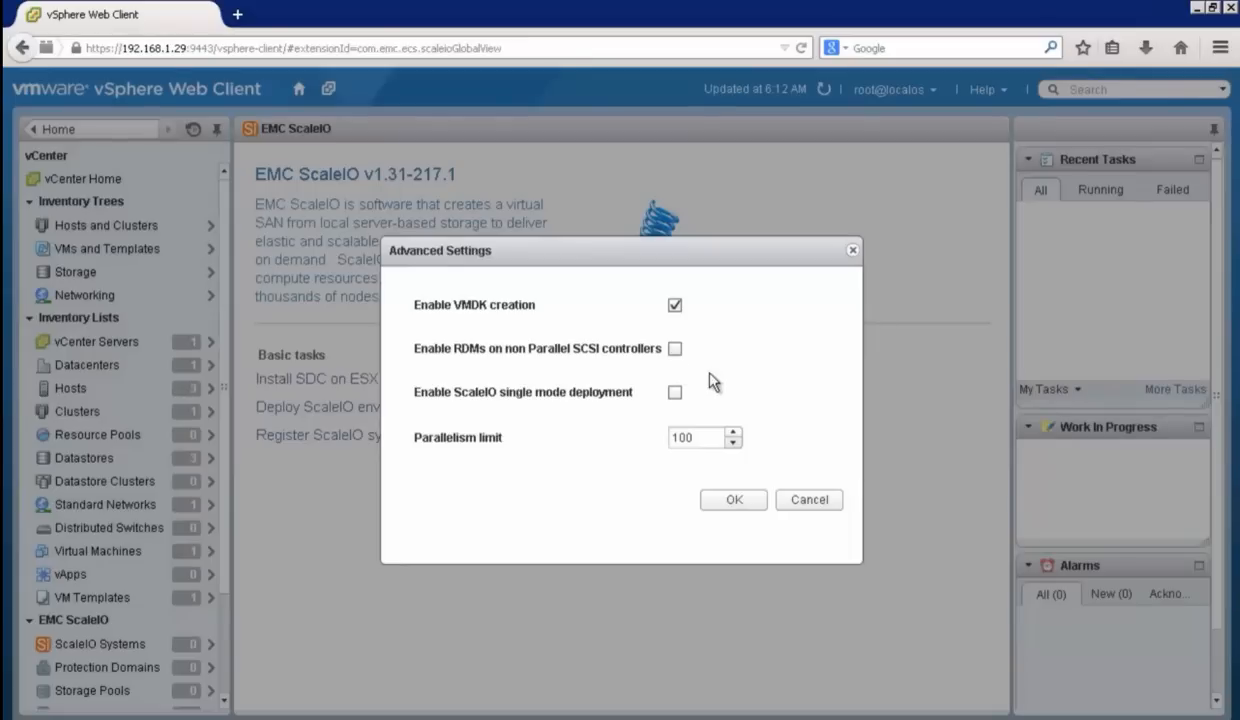
{"action": "left_click", "coordinate": [735, 500]}
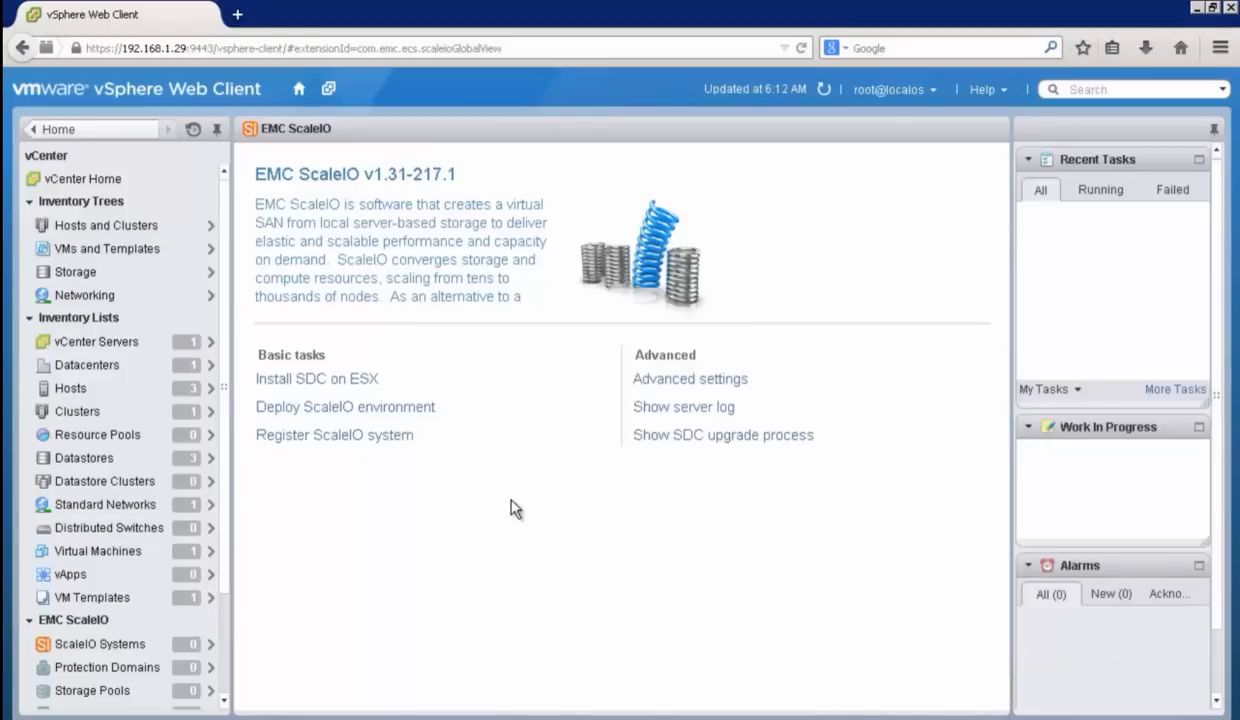
Step: Start the SDC installation on ESX and select the whole SIO cluster under Datacenter, covering esx-1, esx-2 and esx-3
{"action": "left_click", "coordinate": [339, 381]}
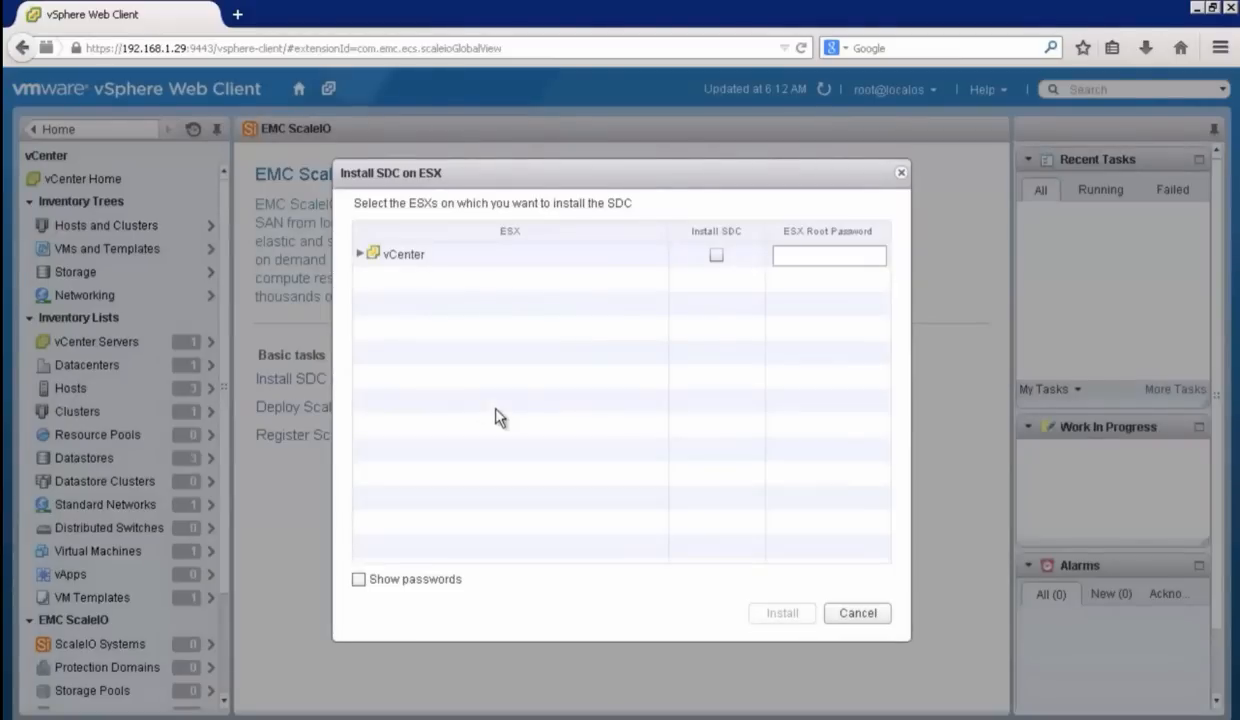
{"action": "left_click", "coordinate": [362, 260]}
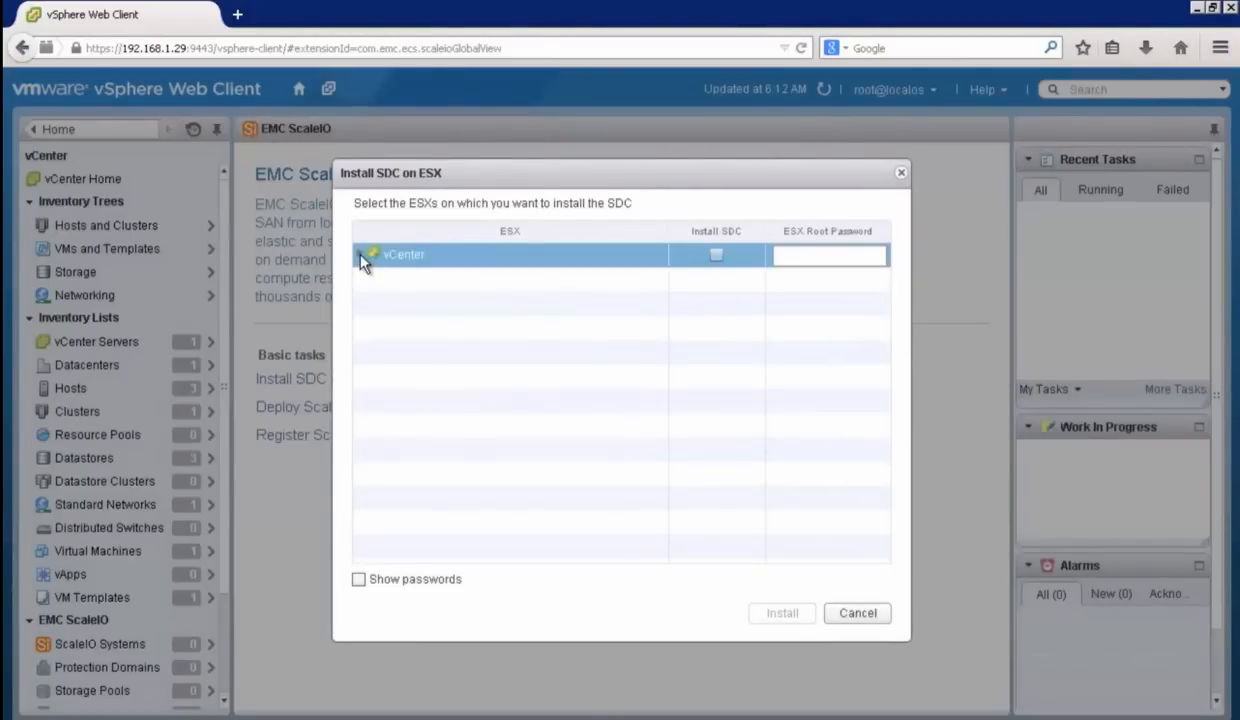
{"action": "left_click", "coordinate": [379, 280]}
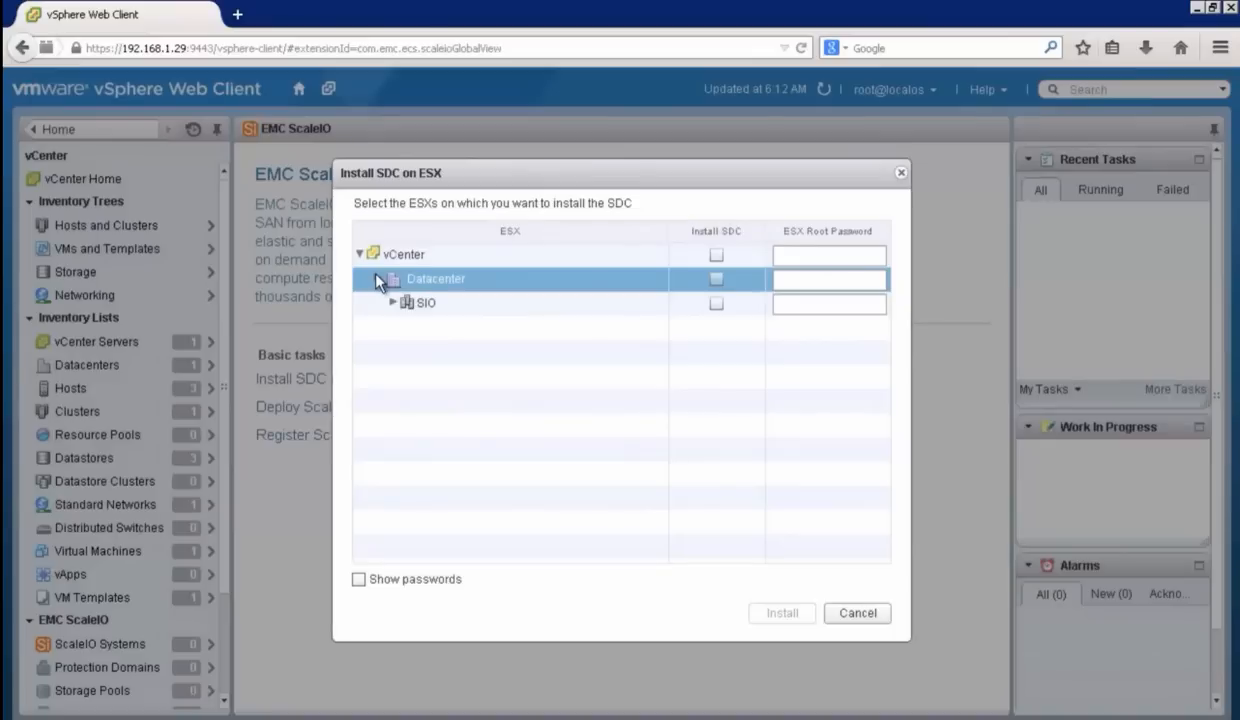
{"action": "left_click", "coordinate": [390, 303]}
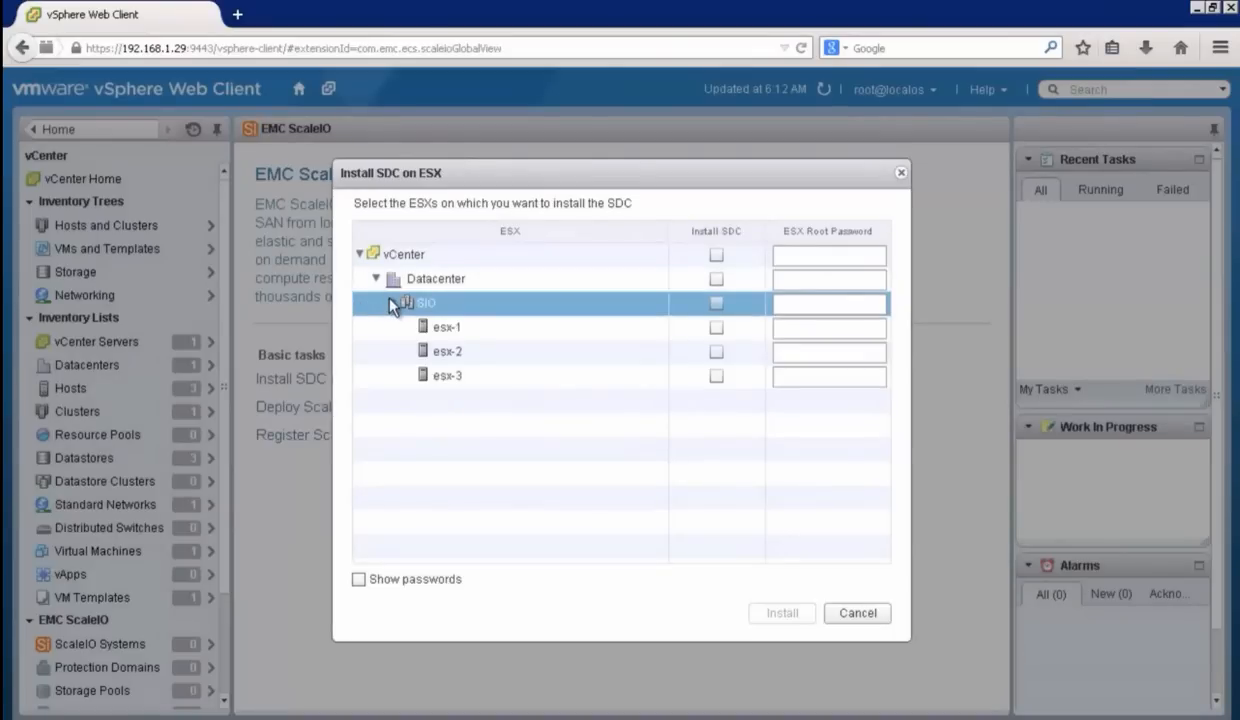
{"action": "left_click", "coordinate": [716, 304]}
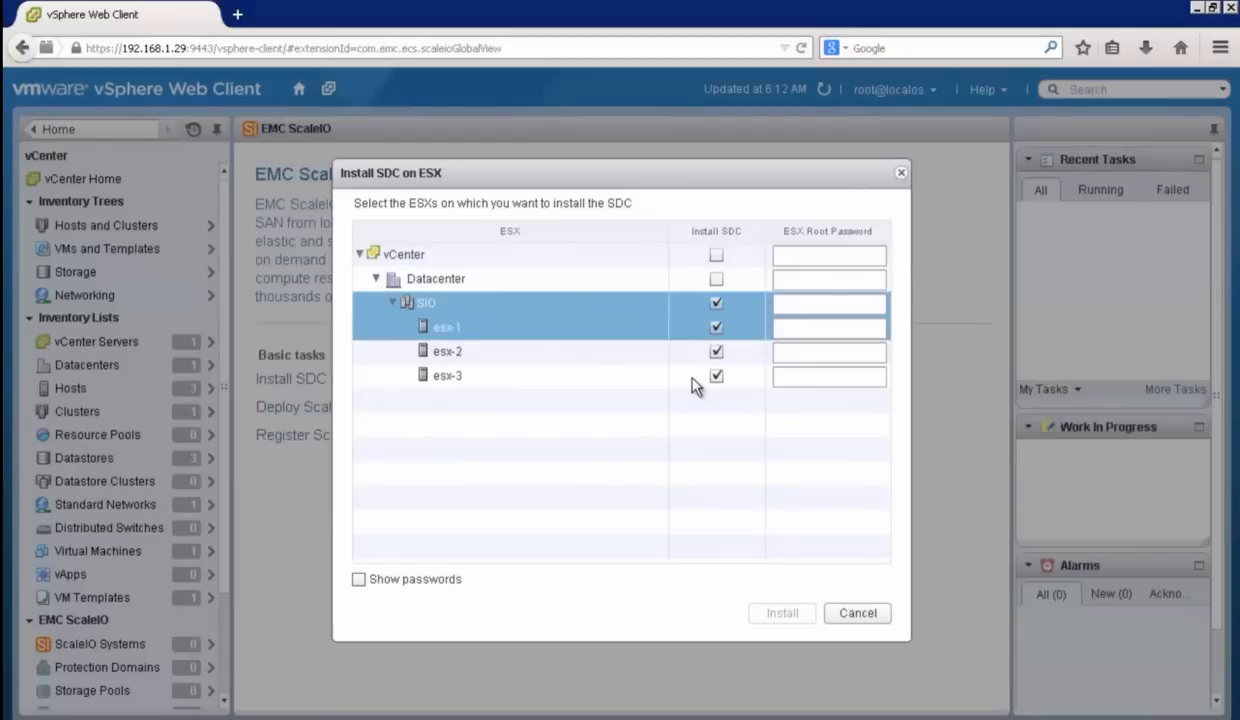
Step: Enter the ESX root password for the SIO cluster and its hosts, briefly revealing the passwords to check them
{"action": "left_click", "coordinate": [817, 303]}
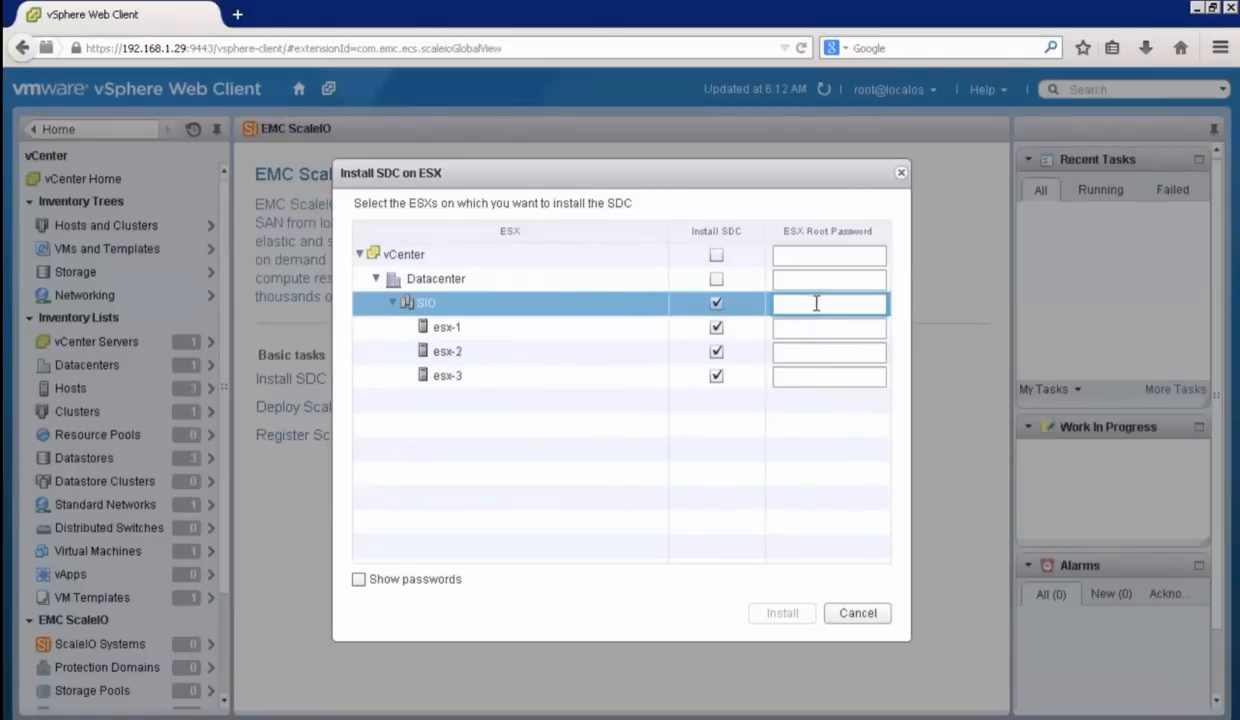
{"action": "type", "text": "*"}
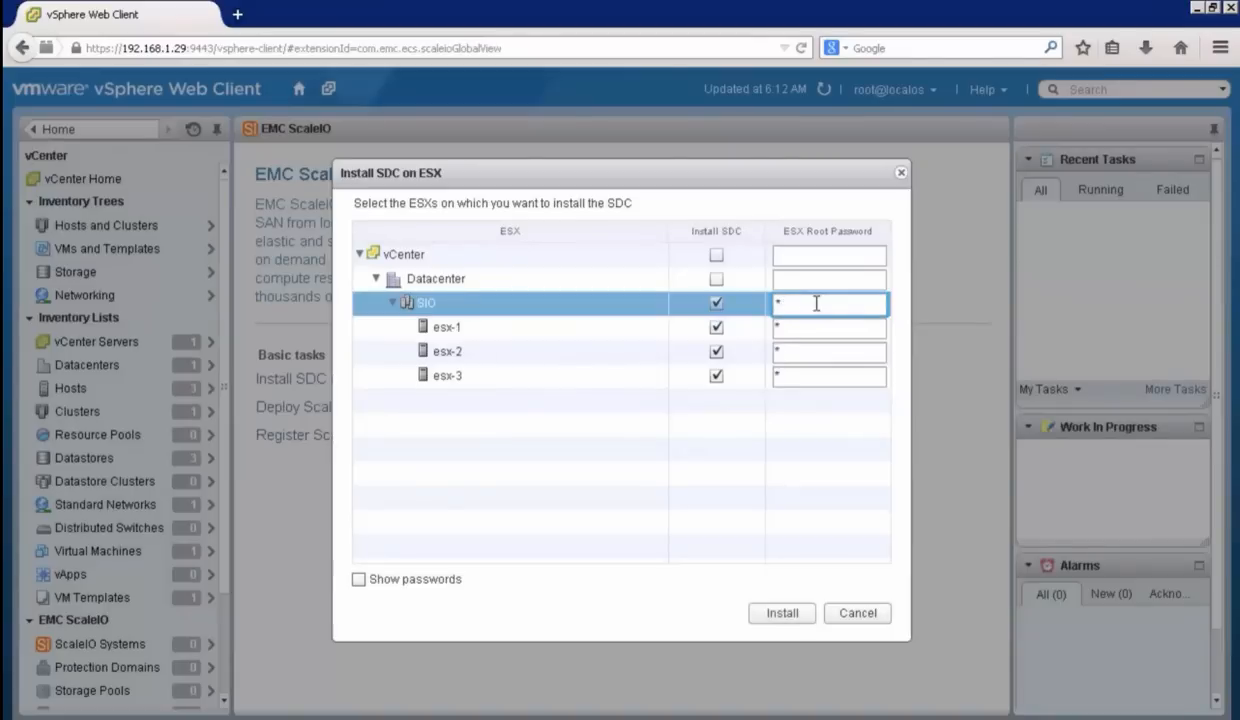
{"action": "type", "text": "********"}
{"action": "left_click", "coordinate": [359, 580]}
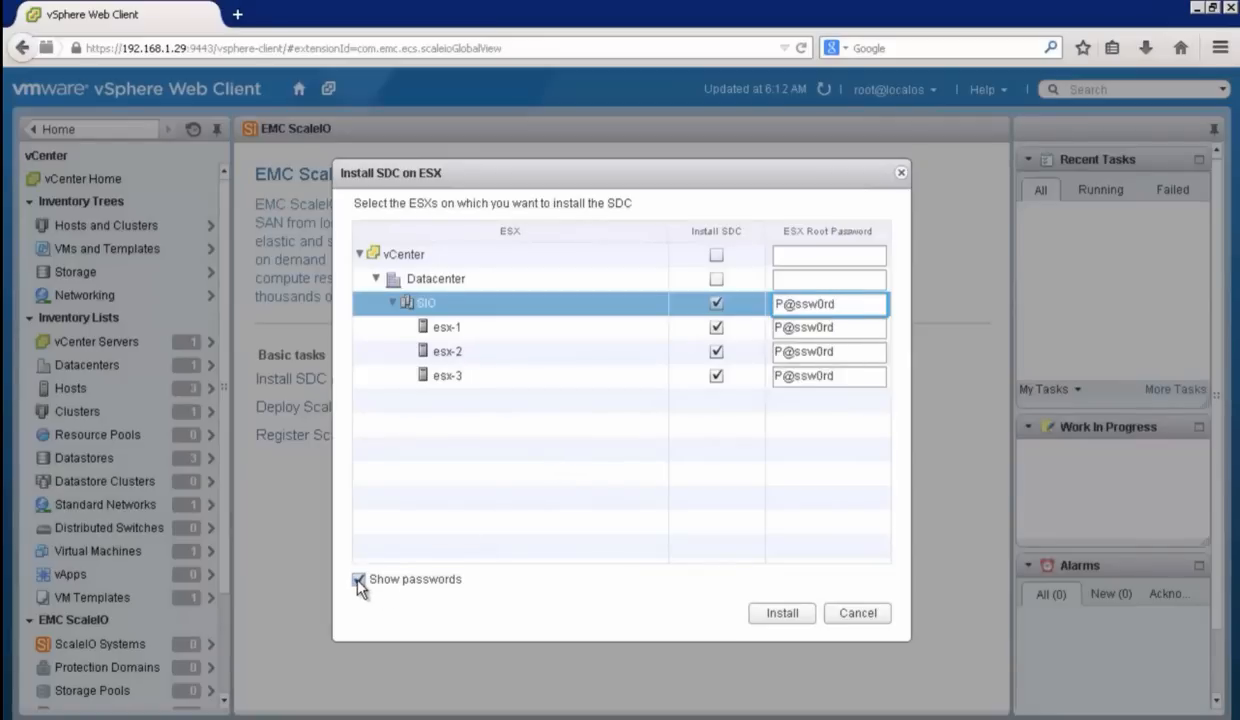
{"action": "left_click", "coordinate": [825, 382]}
{"action": "left_click", "coordinate": [359, 580]}
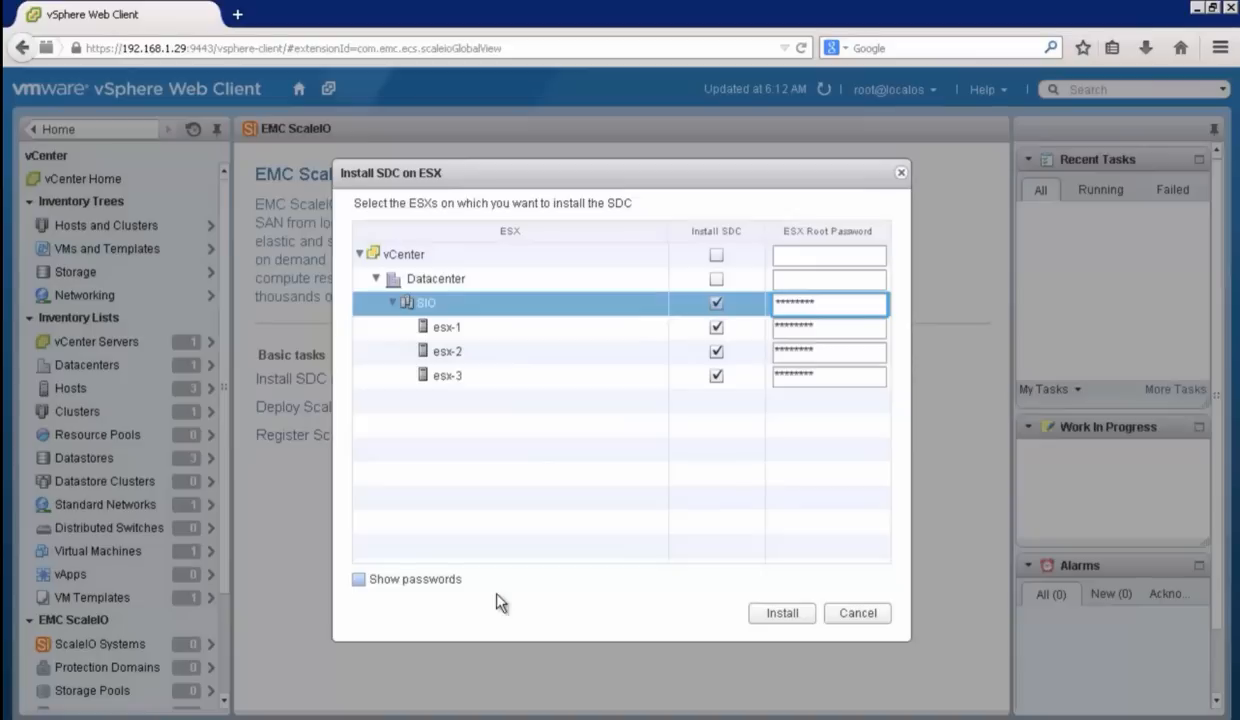
Step: Run the SDC installation on the selected ESX hosts and reboot host esx-1 from the Hosts and Clusters inventory
{"action": "left_click", "coordinate": [783, 614]}
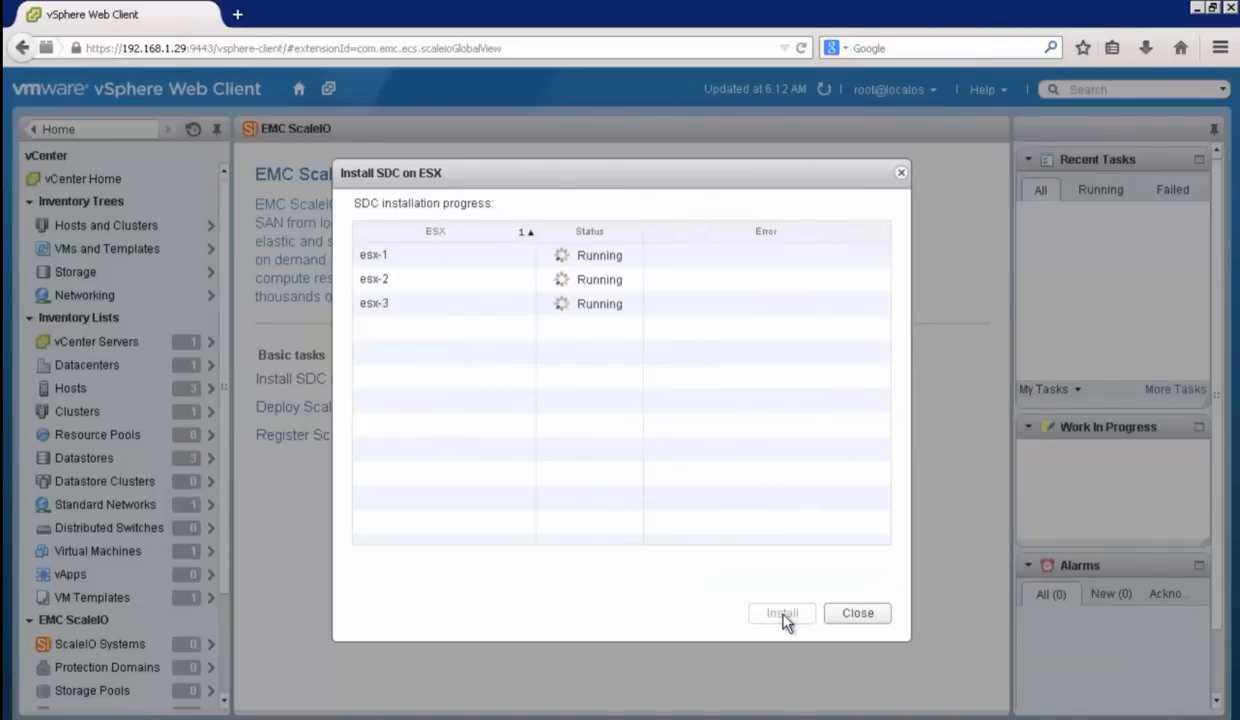
{"action": "left_click", "coordinate": [849, 615]}
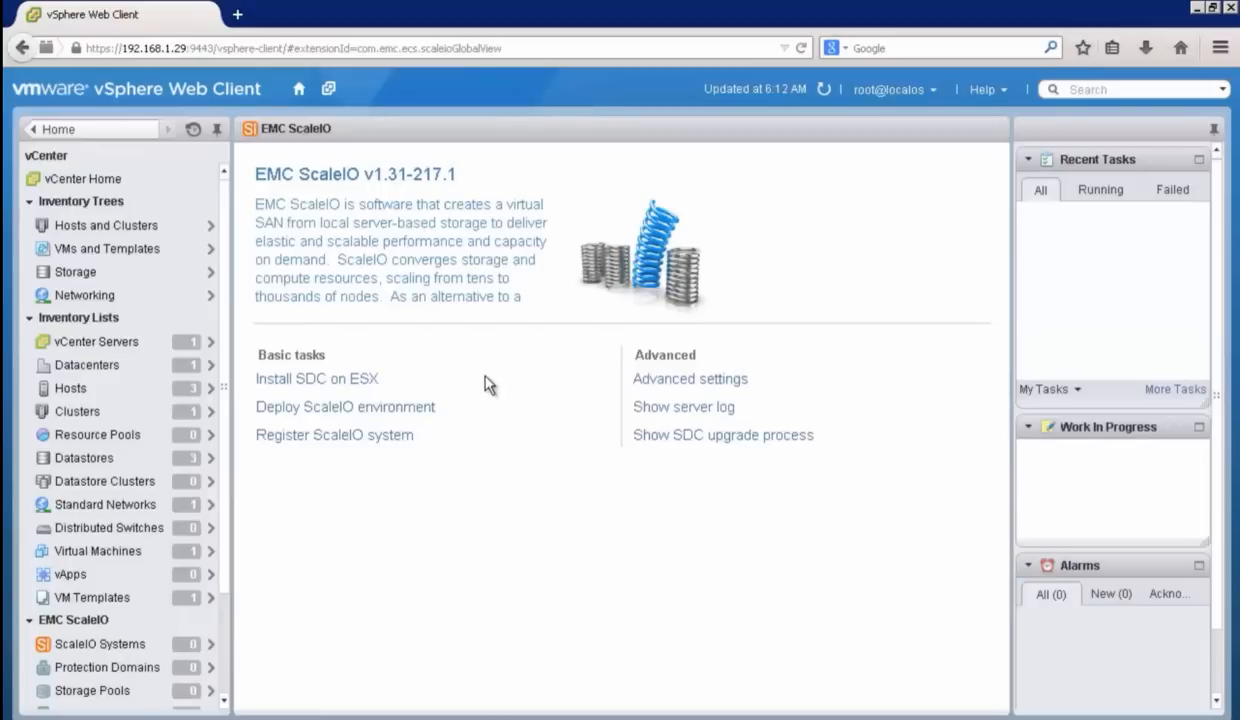
{"action": "left_click", "coordinate": [298, 91]}
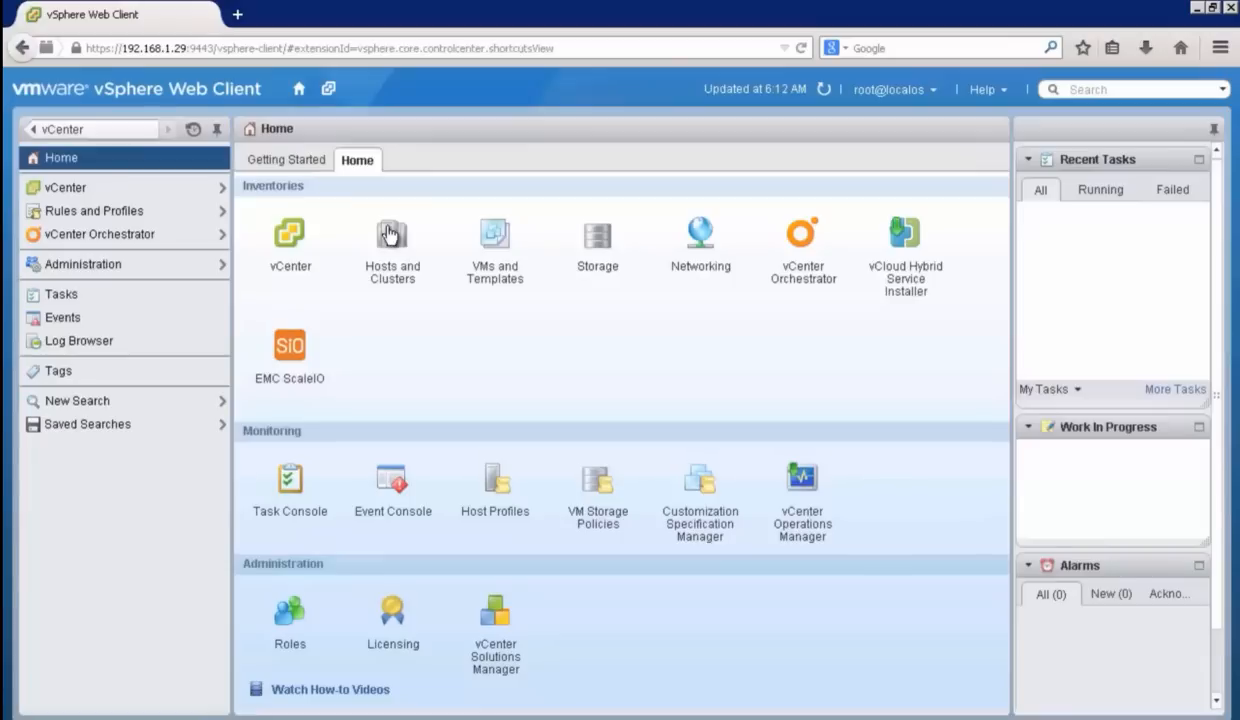
{"action": "left_click", "coordinate": [389, 233]}
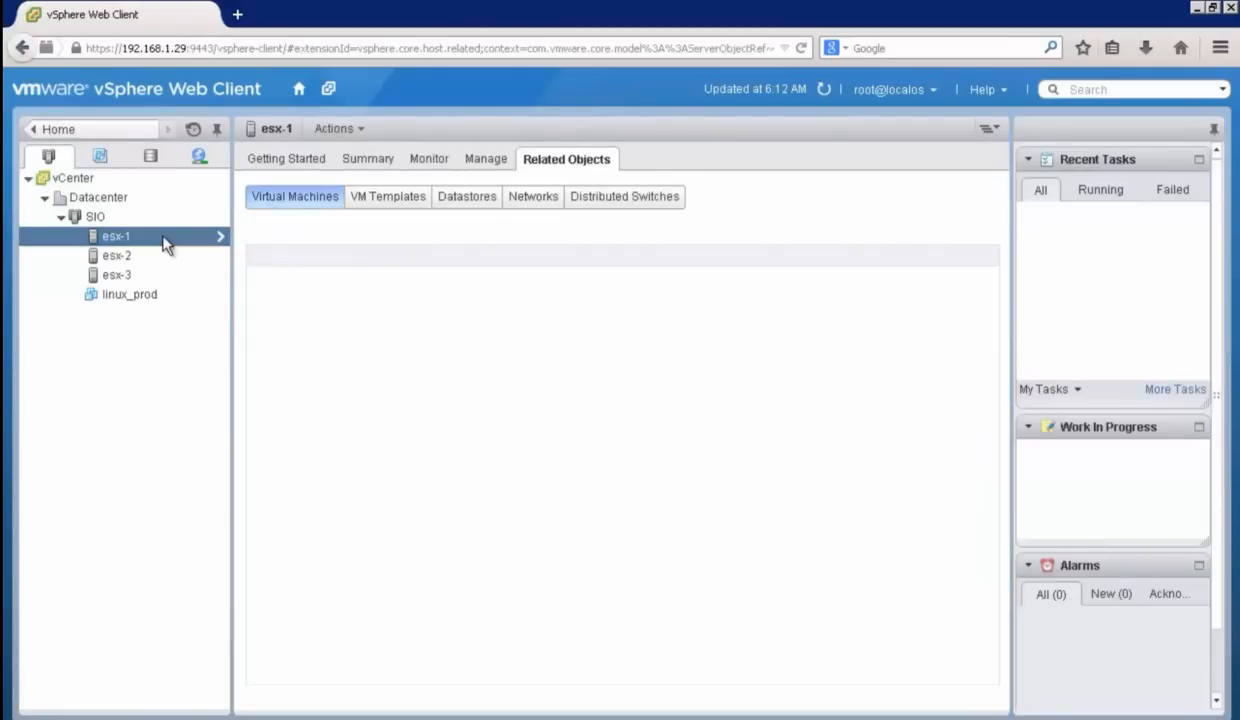
{"action": "right_click", "coordinate": [163, 241]}
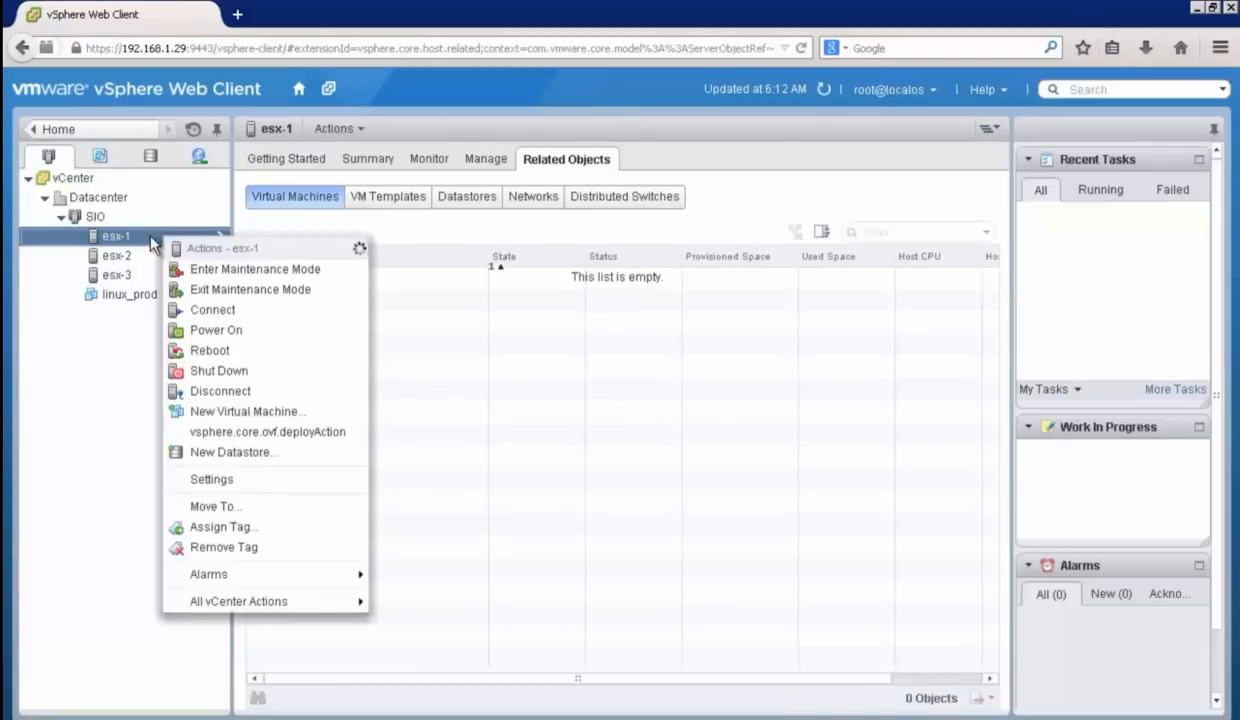
{"action": "left_click", "coordinate": [210, 350]}
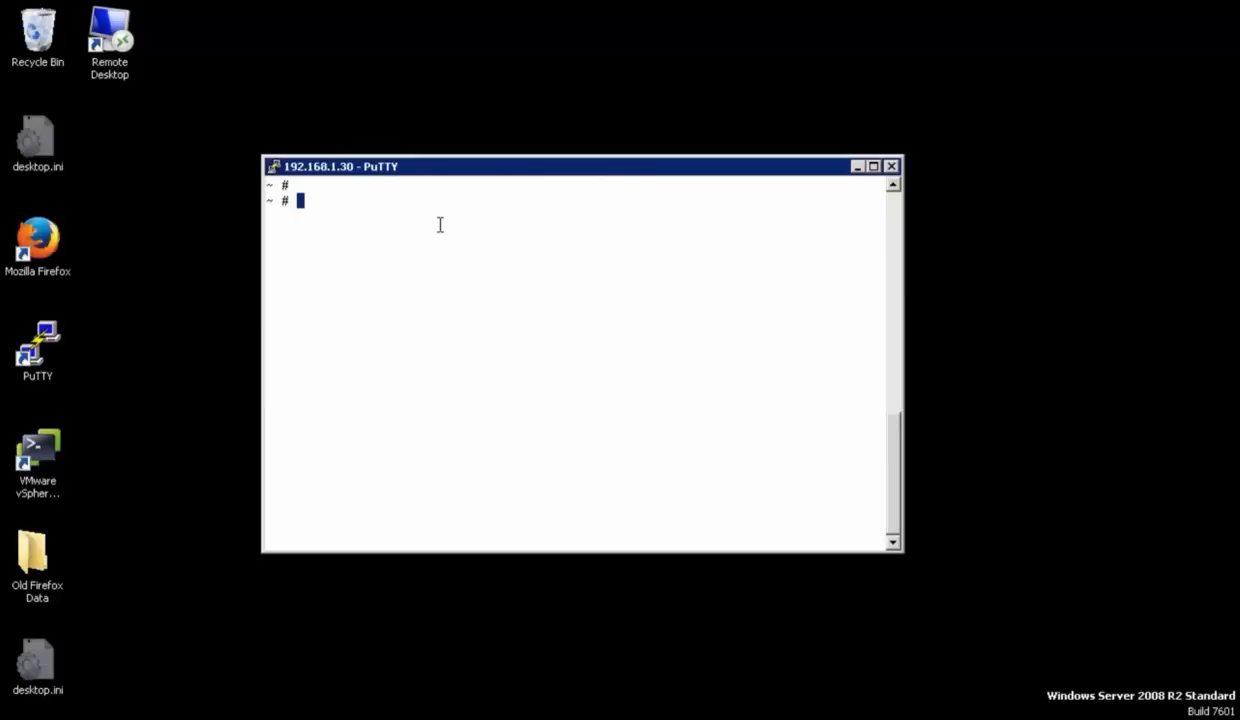
Step: In the PuTTY session to 192.168.1.30, check the hostname and list the installed SDC package with "esxcli software vib list | grep sdc"
{"action": "type", "text": "hostname"}
{"action": "key", "text": "Return"}
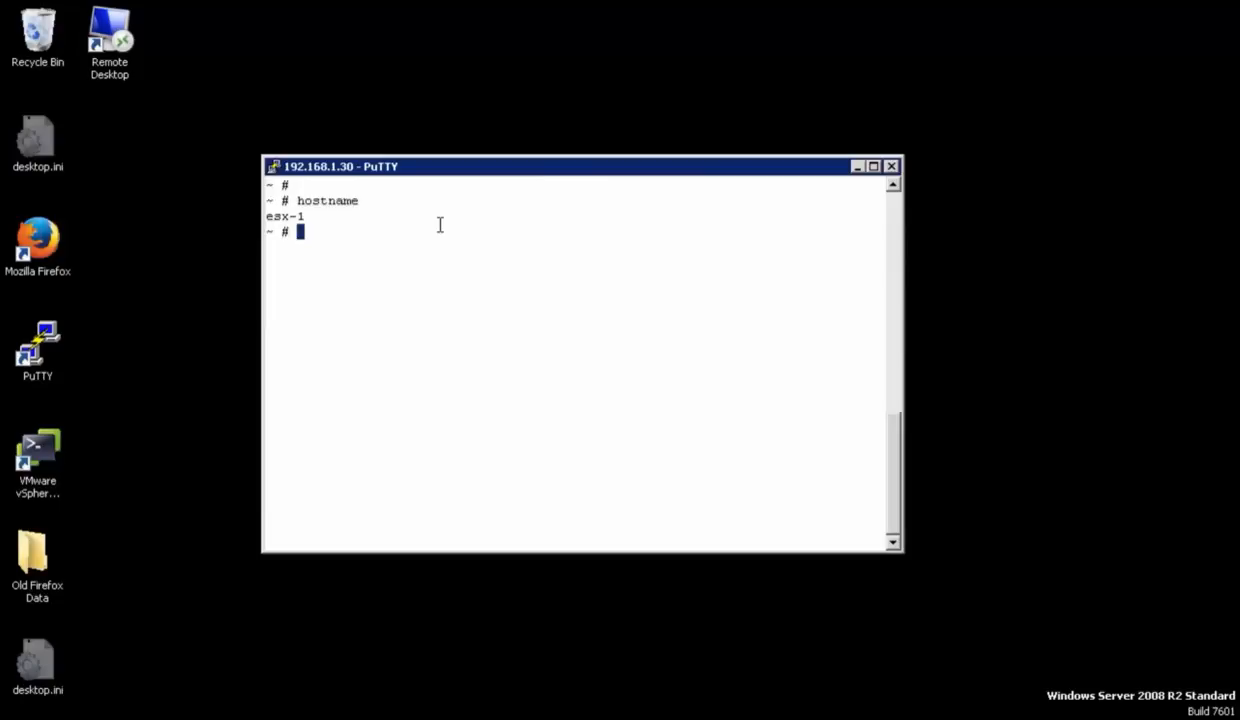
{"action": "key", "text": "Return"}
{"action": "type", "text": "esxcli software vib li"}
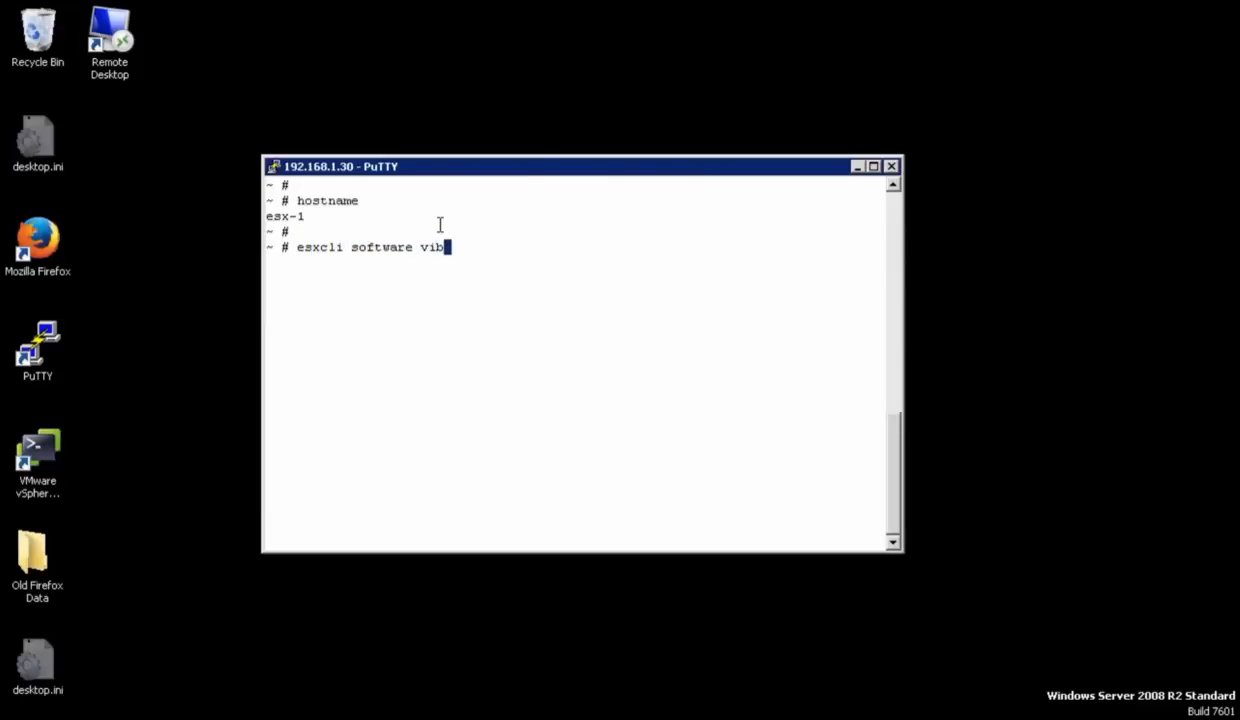
{"action": "type", "text": "st | grep sdc"}
{"action": "key", "text": "Return"}
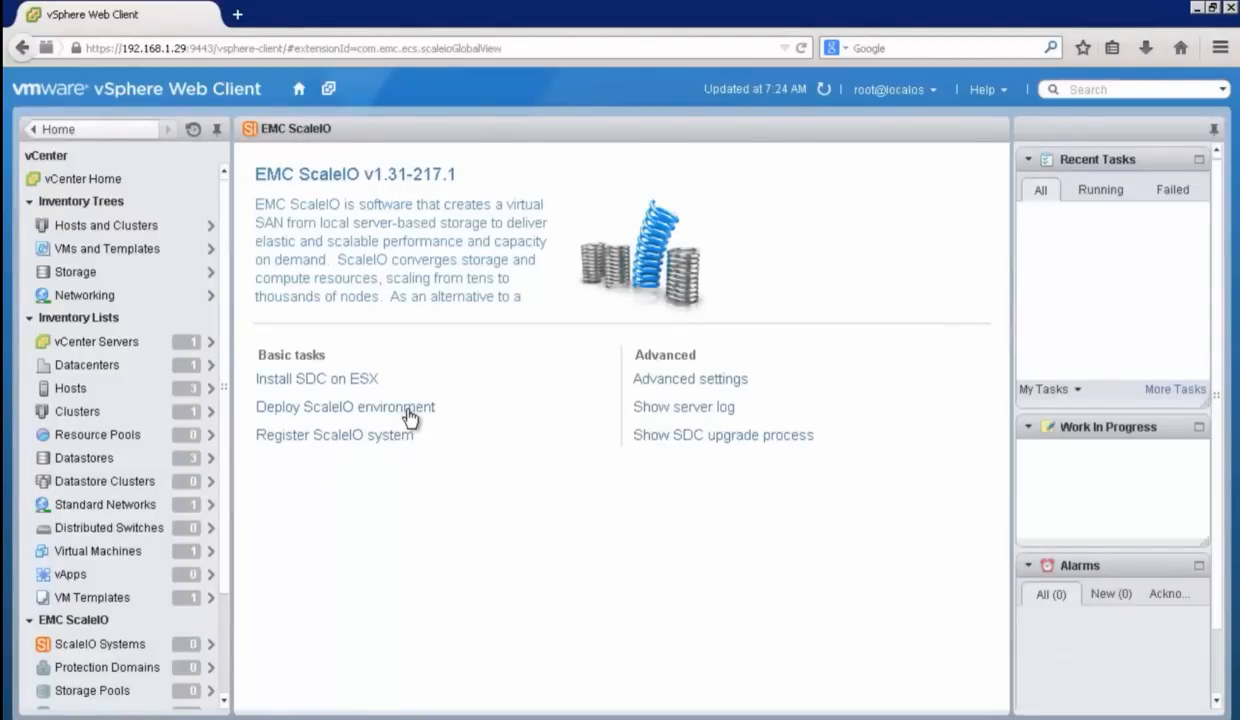
Step: Start deploying the ScaleIO environment, agree to the license terms, and choose to create a new ScaleIO system
{"action": "left_click", "coordinate": [409, 410]}
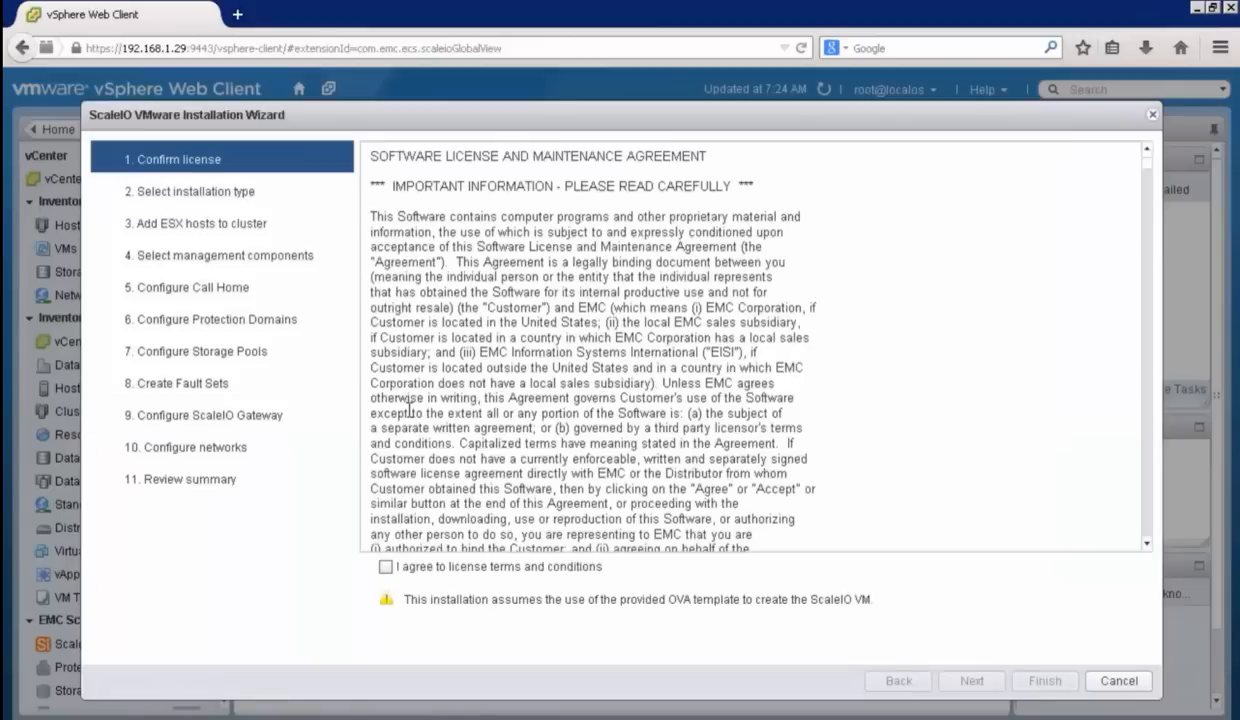
{"action": "left_click", "coordinate": [385, 568]}
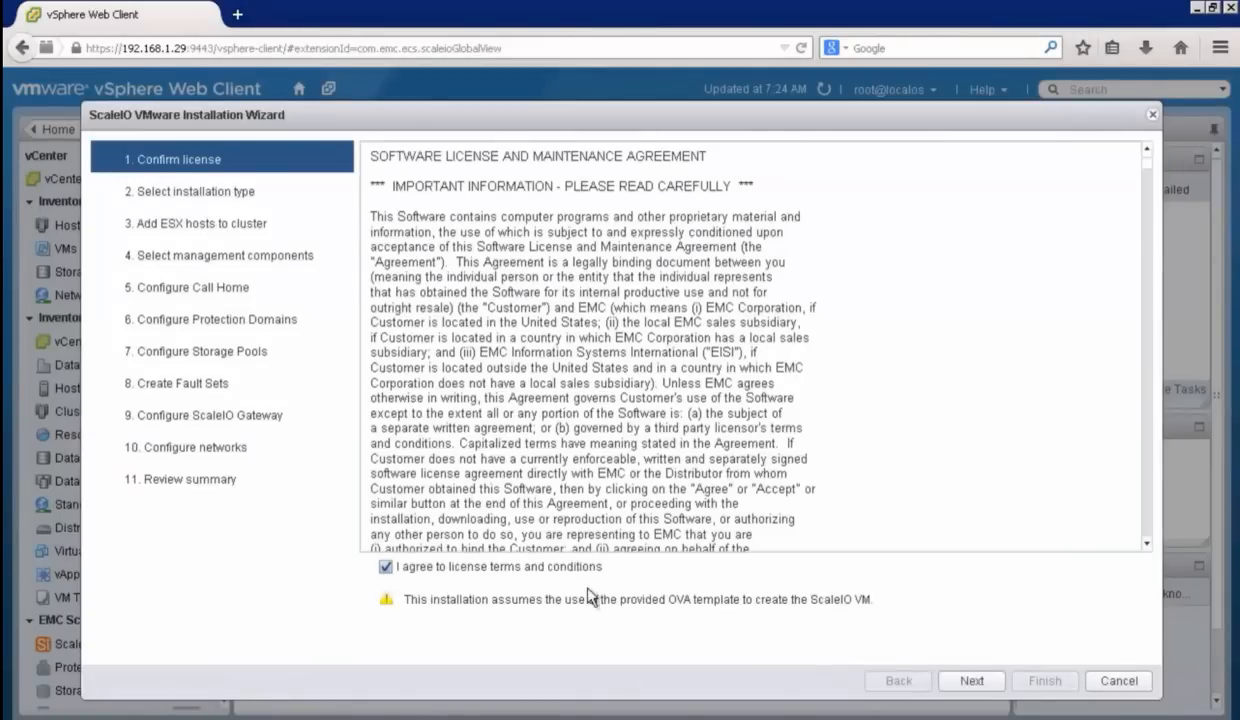
{"action": "left_click", "coordinate": [966, 682]}
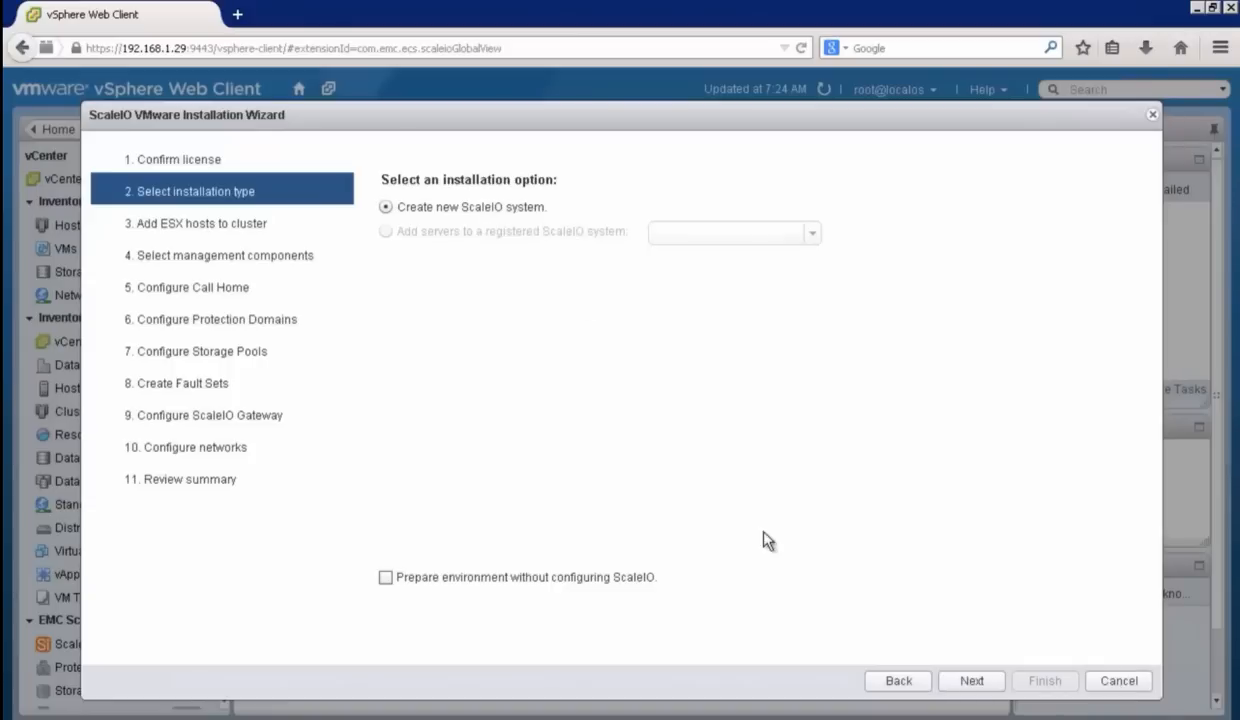
{"action": "left_click", "coordinate": [971, 680]}
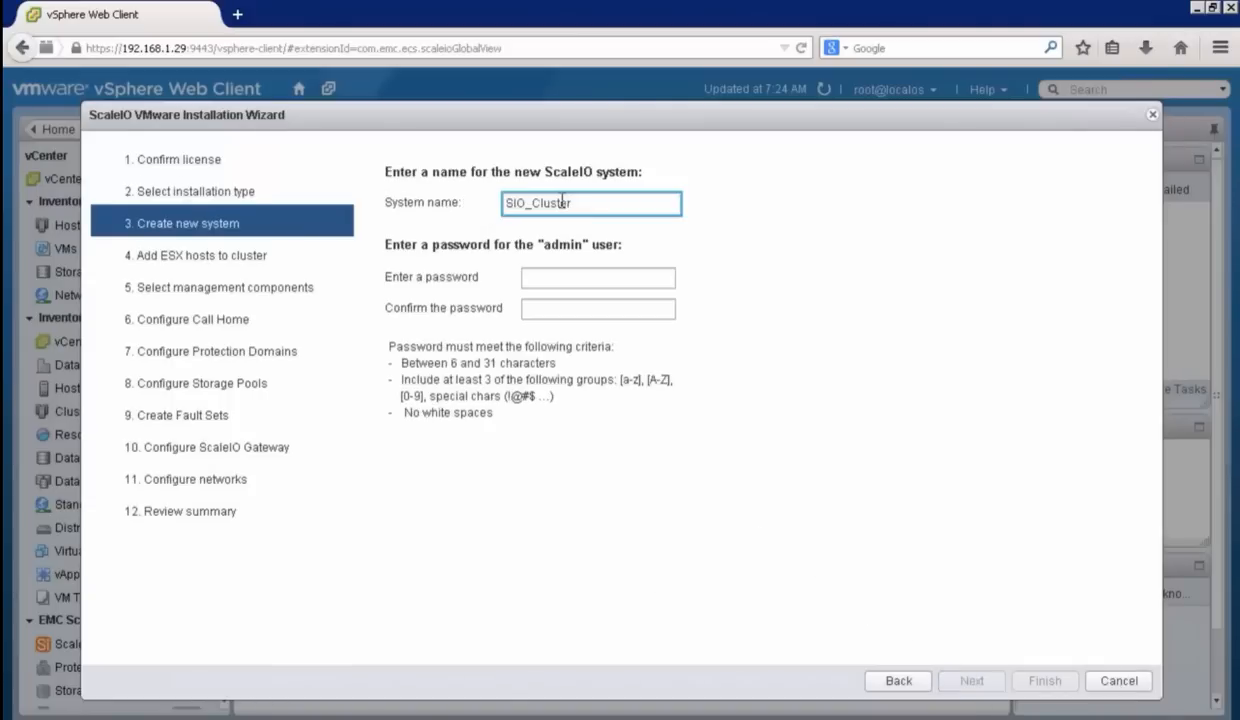
Step: Enter and confirm the admin user's password for the new system SIO_Cluster, and continue to the ESX host selection
{"action": "left_click", "coordinate": [556, 278]}
{"action": "type", "text": "*********"}
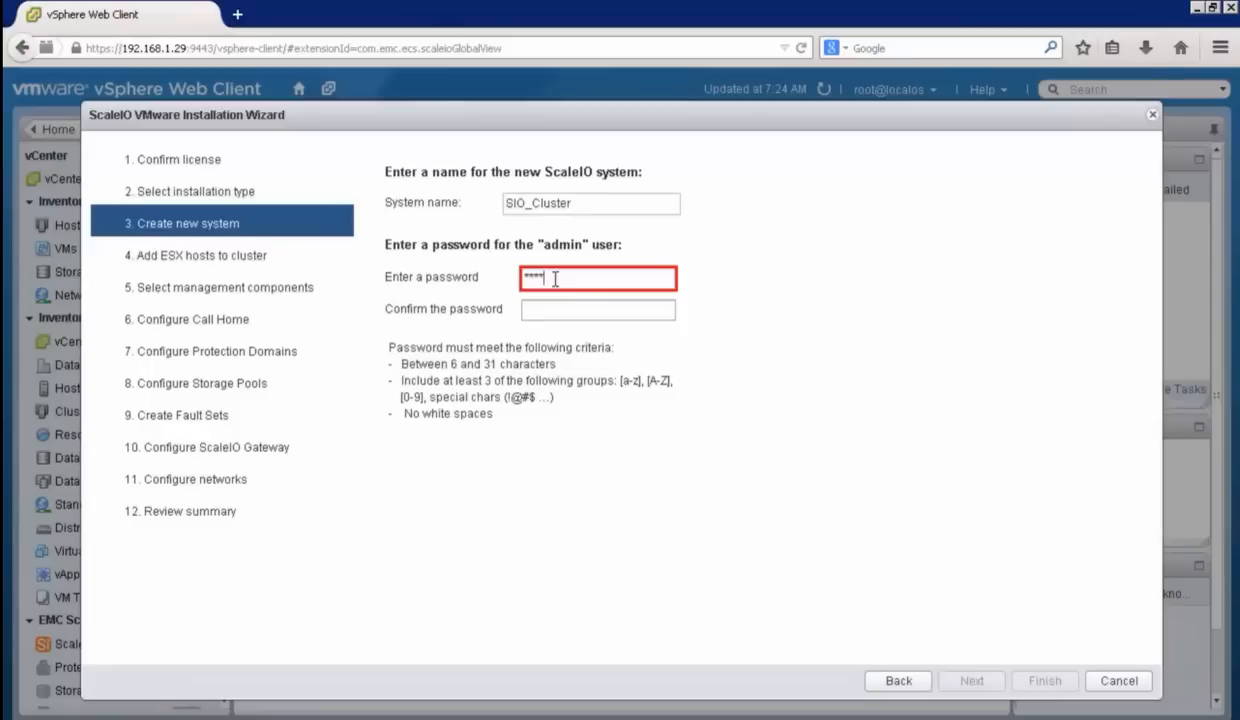
{"action": "left_click", "coordinate": [553, 306]}
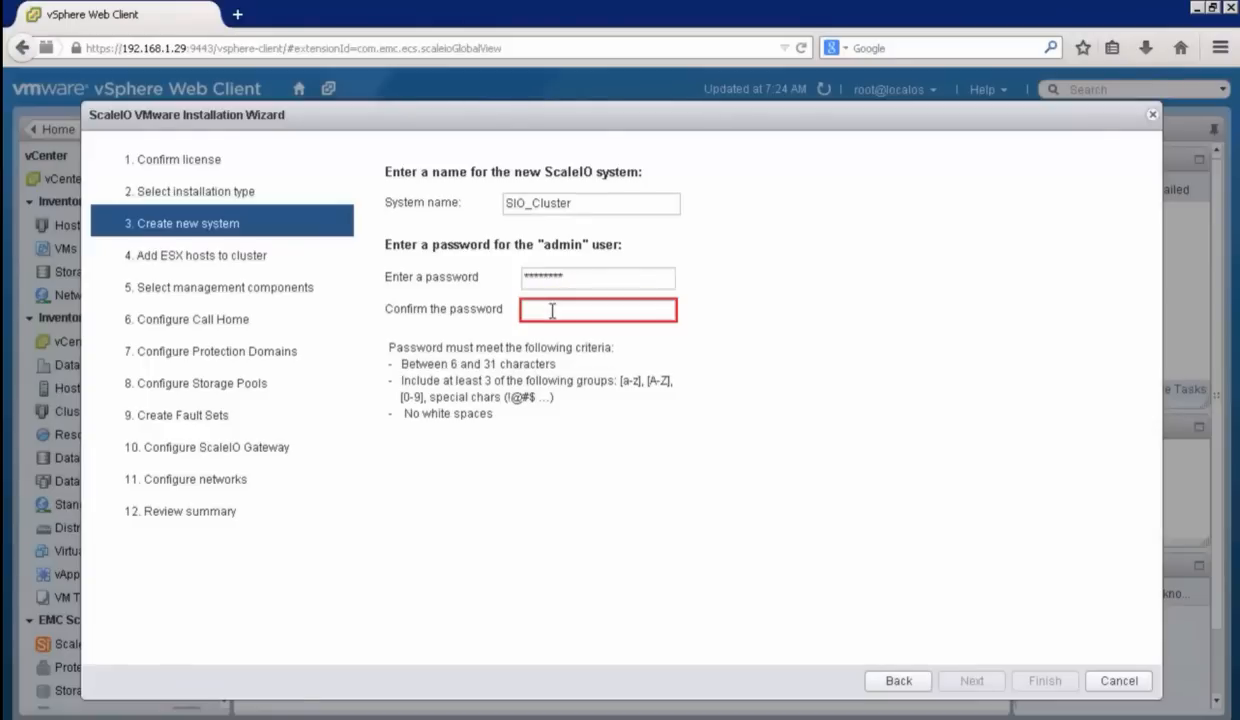
{"action": "type", "text": "*********"}
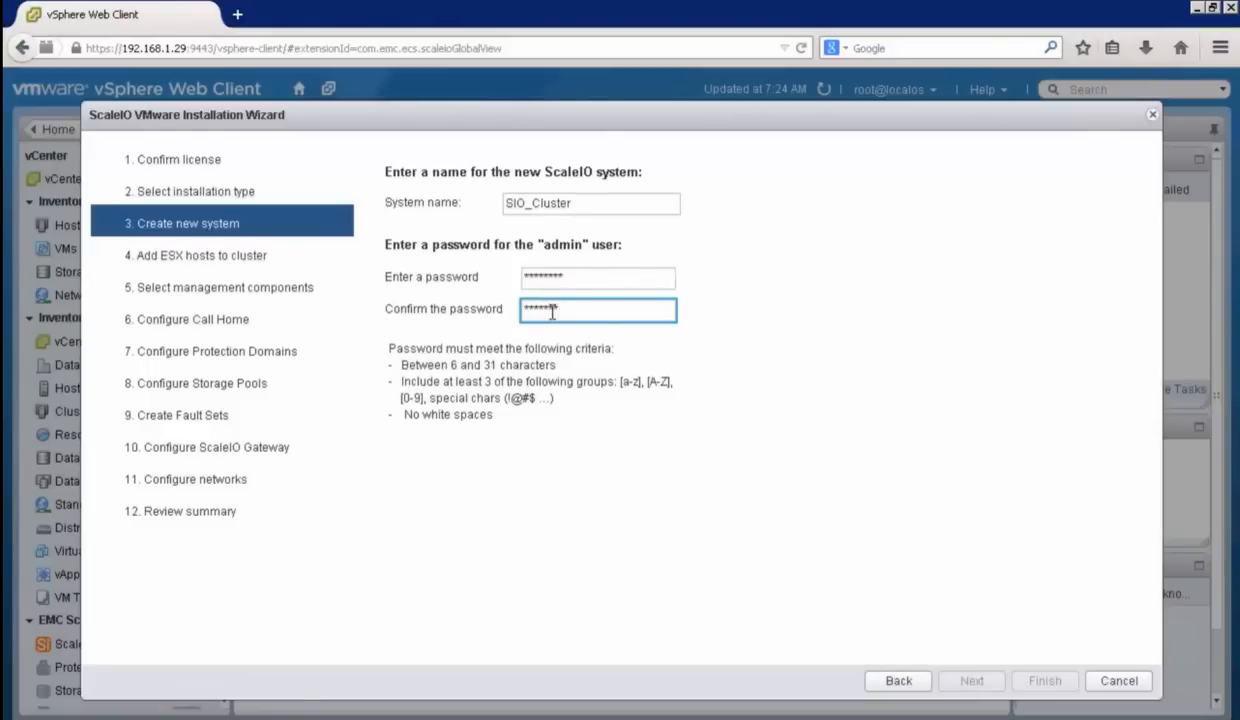
{"action": "left_click", "coordinate": [972, 681]}
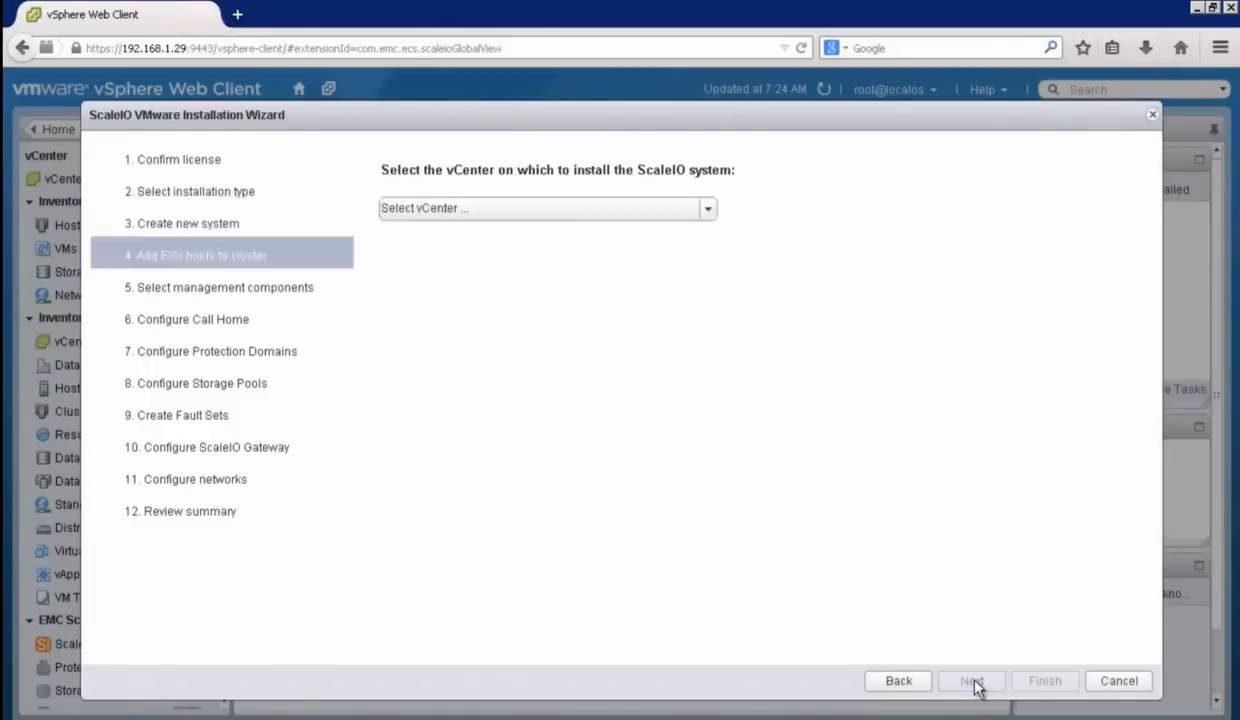
Step: Choose vCenter as the installation target and add the whole SIO cluster under Datacenter, covering esx-1, esx-2 and esx-3
{"action": "left_click", "coordinate": [709, 209]}
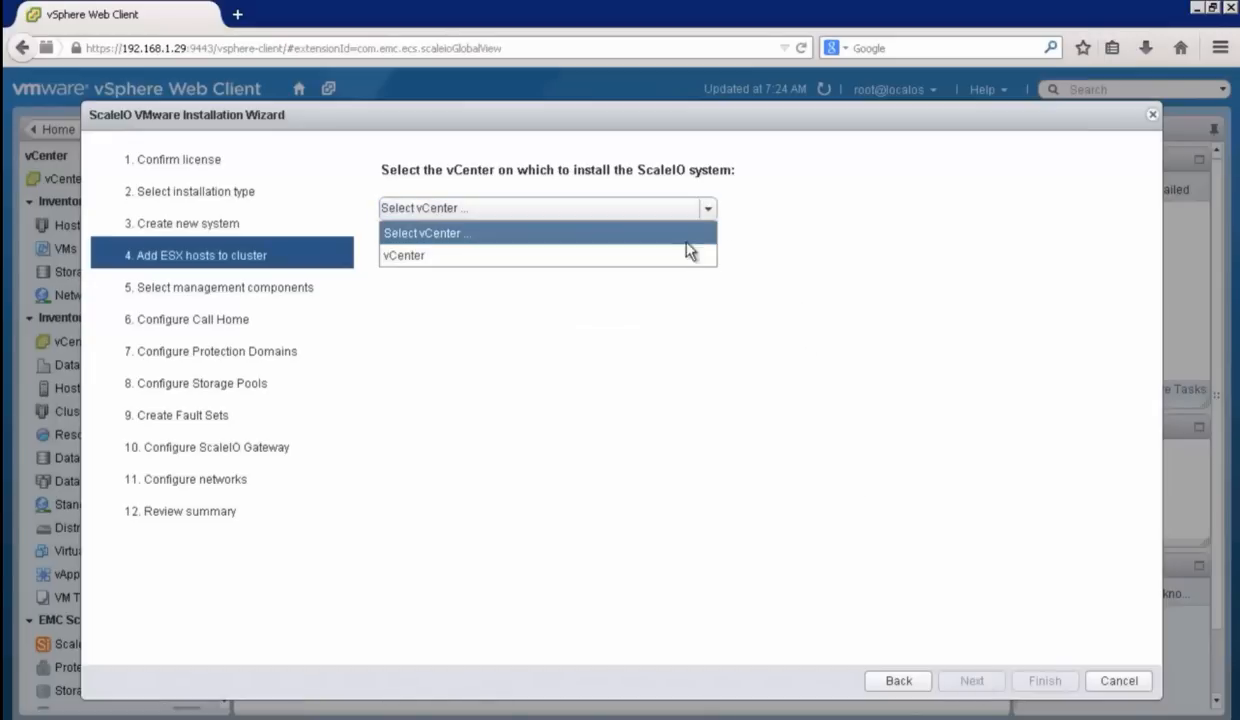
{"action": "left_click", "coordinate": [676, 258]}
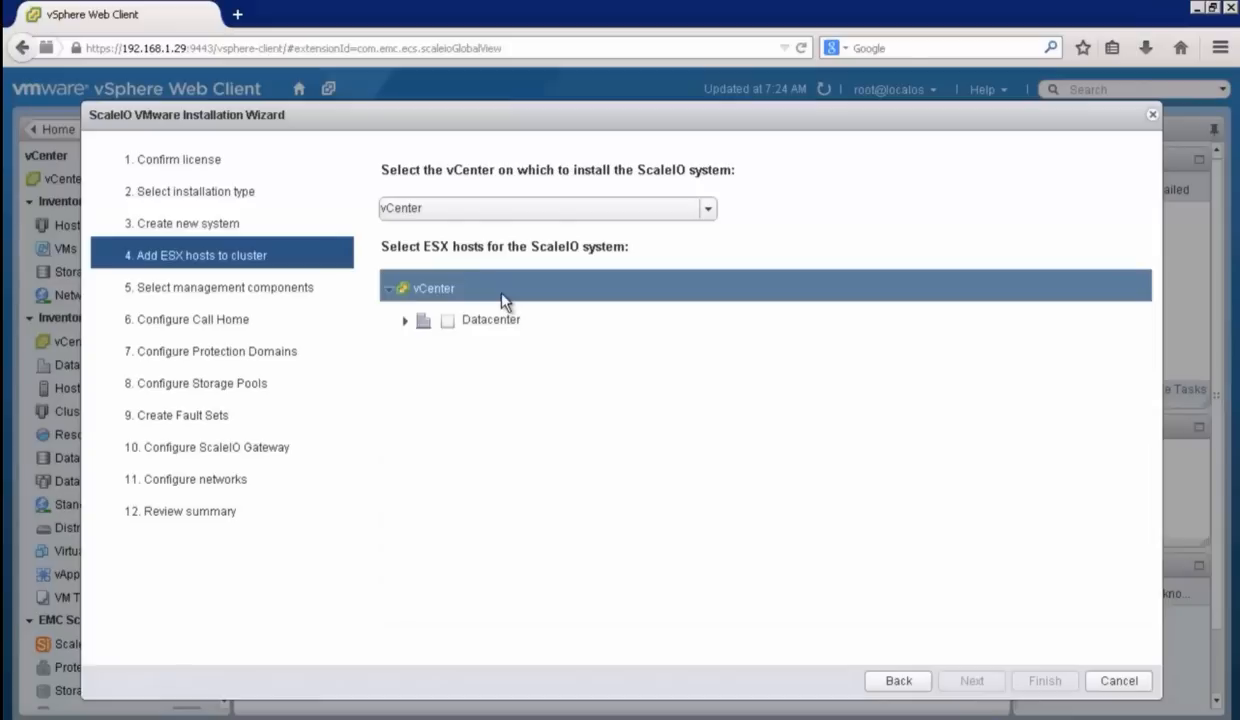
{"action": "left_click", "coordinate": [405, 321]}
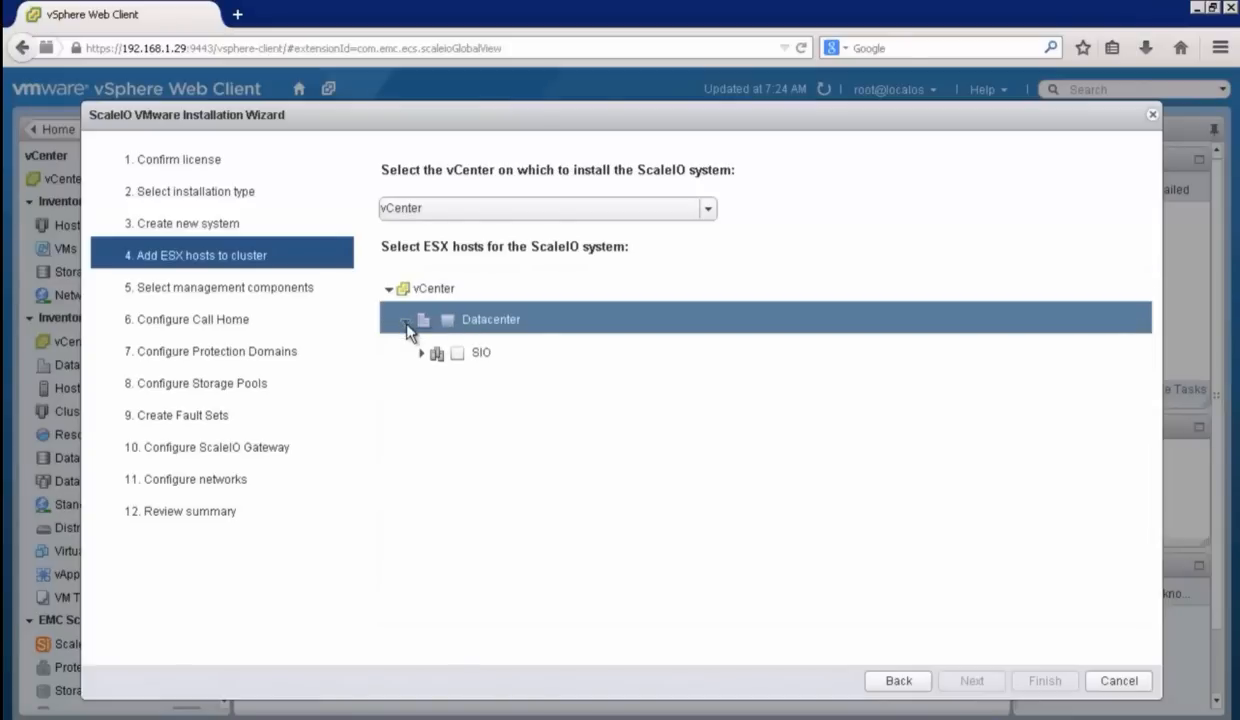
{"action": "left_click", "coordinate": [417, 352]}
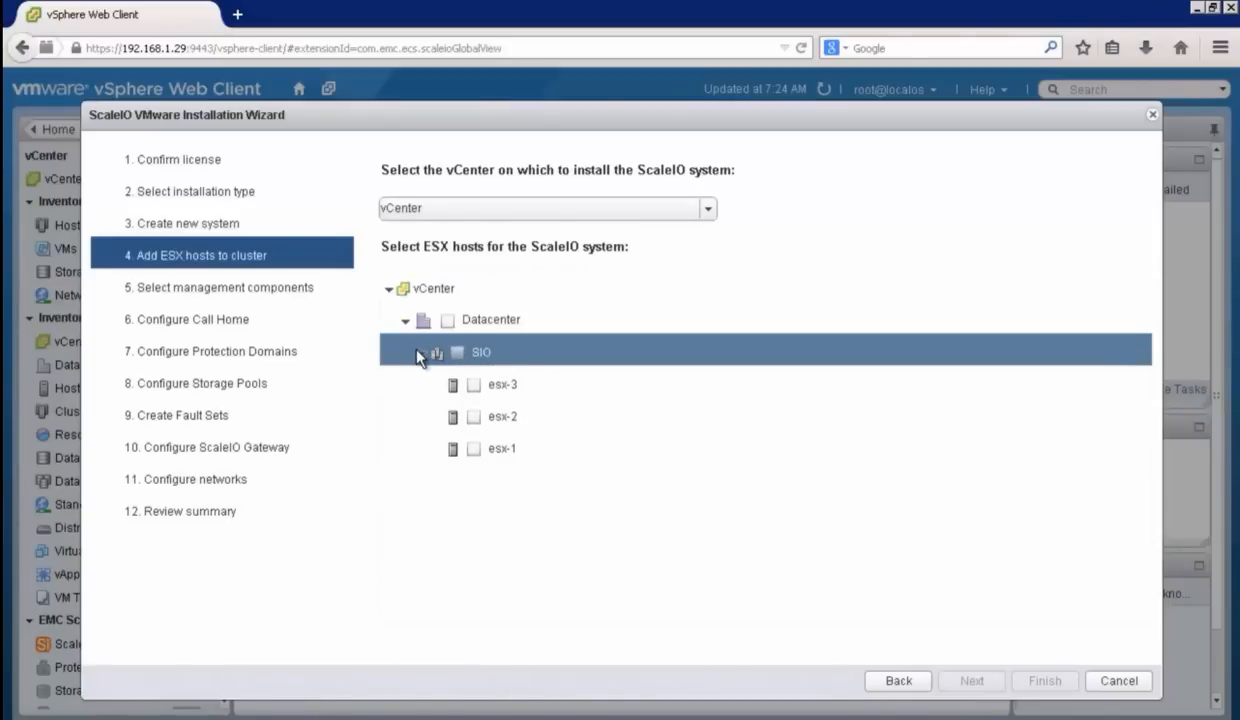
{"action": "left_click", "coordinate": [458, 354]}
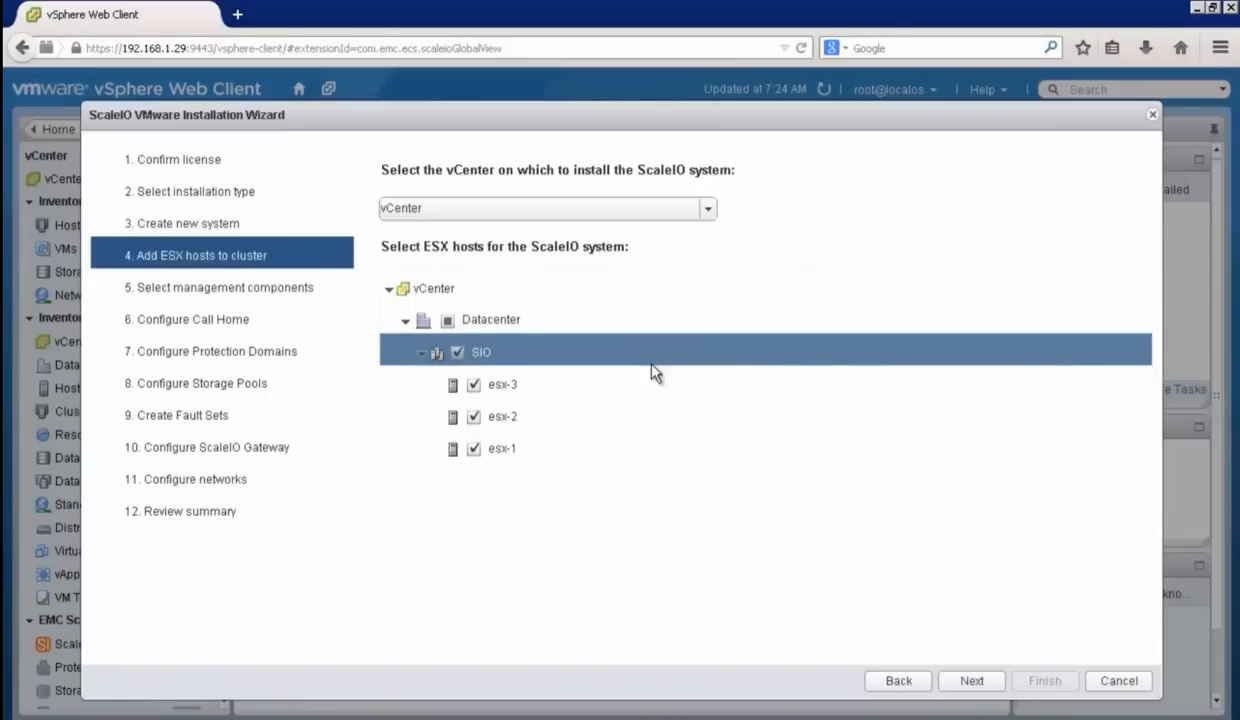
{"action": "left_click", "coordinate": [971, 681]}
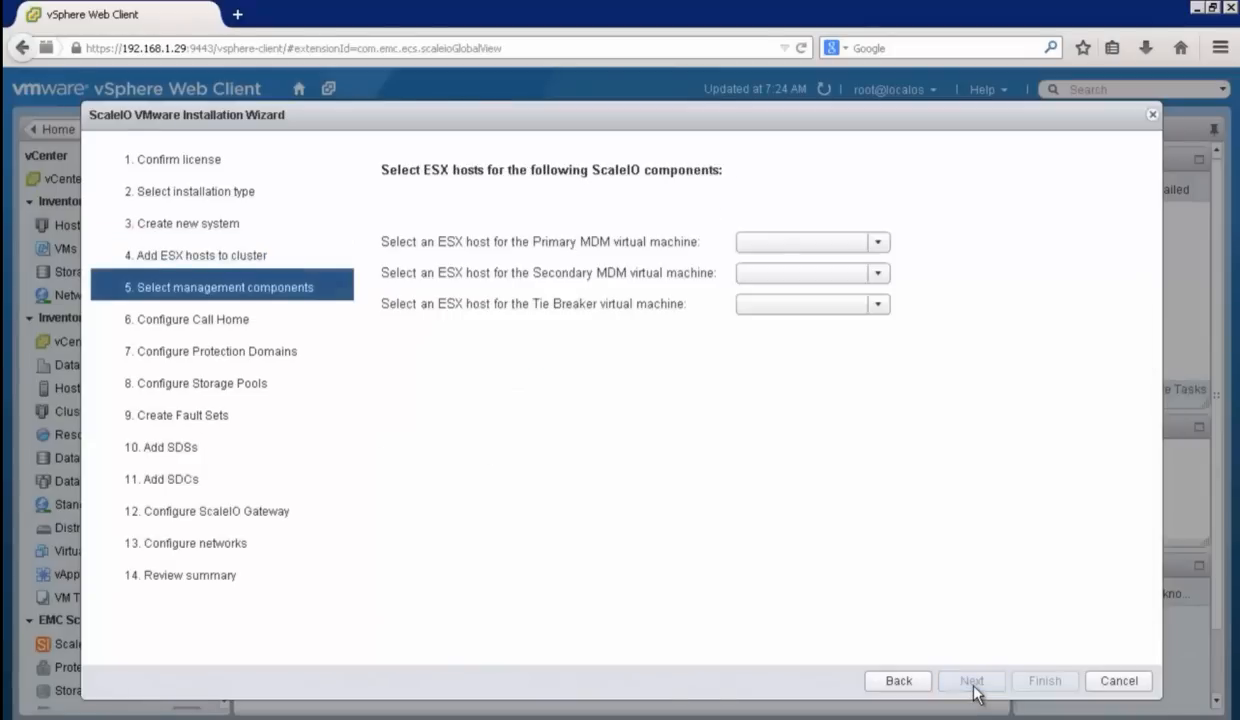
Step: Assign esx-1 as the Primary MDM host, esx-2 as the Secondary MDM host and esx-3 as the Tie Breaker host
{"action": "left_click", "coordinate": [879, 242]}
{"action": "left_click", "coordinate": [828, 327]}
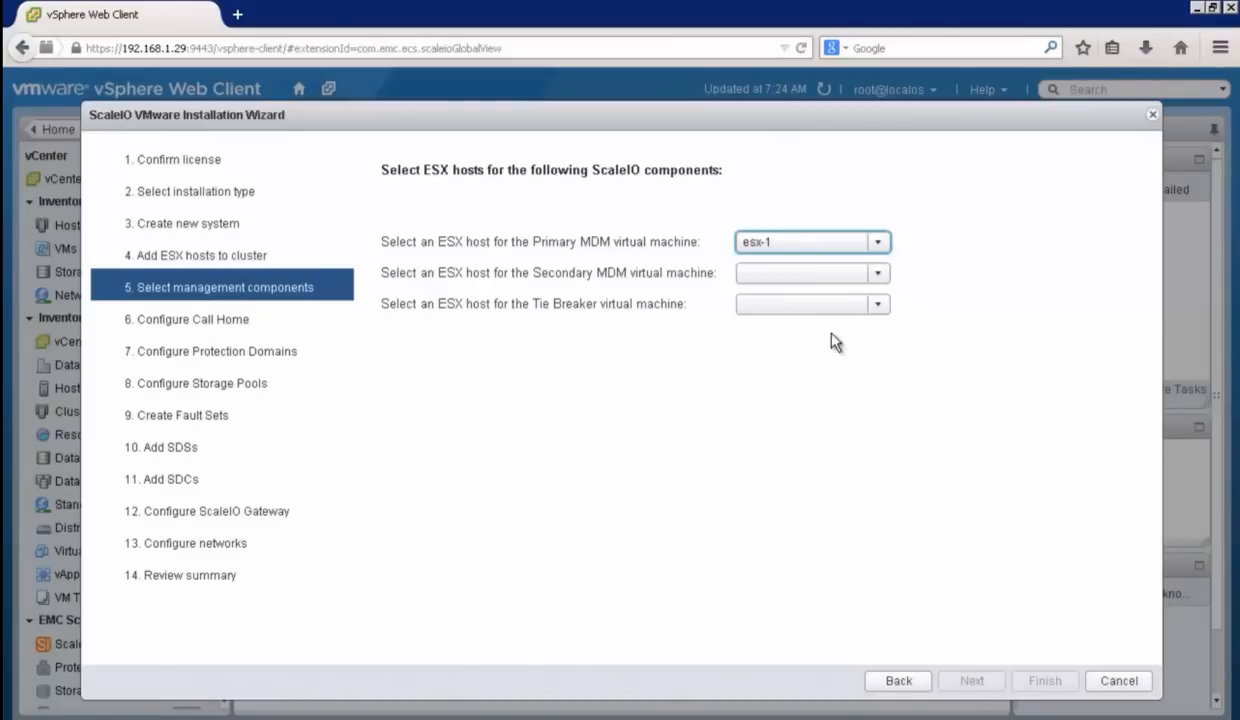
{"action": "left_click", "coordinate": [880, 276]}
{"action": "left_click", "coordinate": [839, 336]}
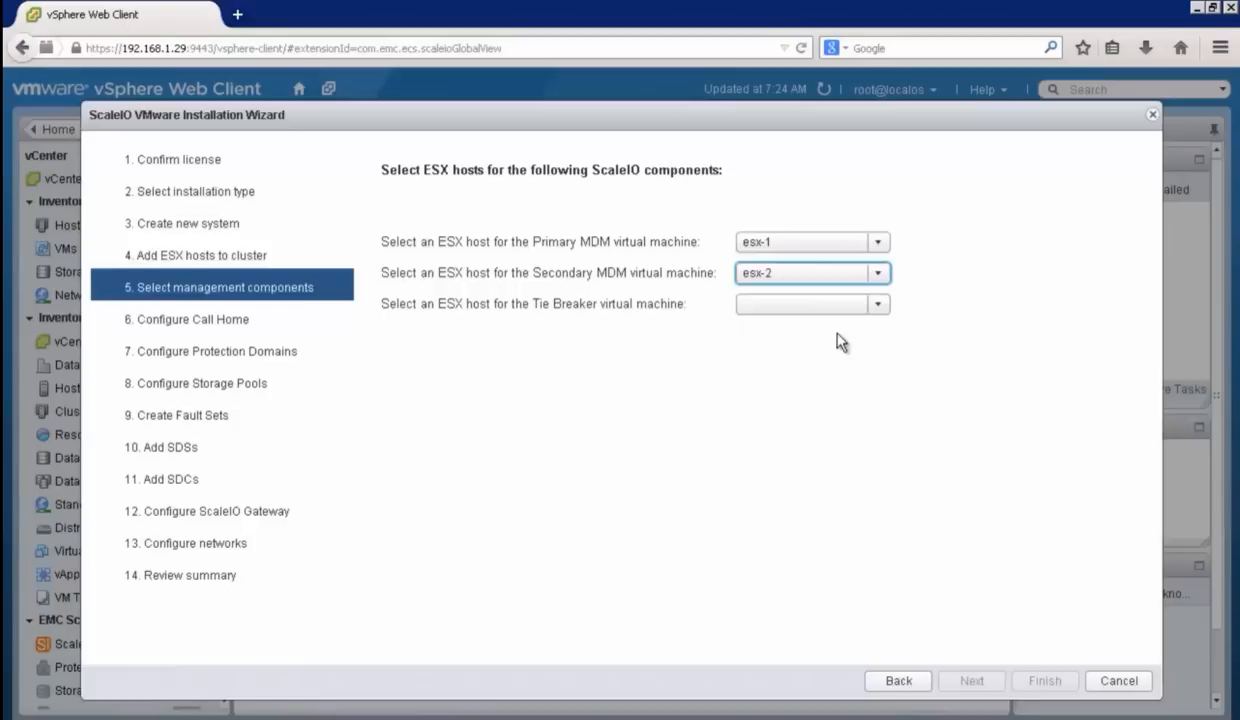
{"action": "left_click", "coordinate": [879, 306]}
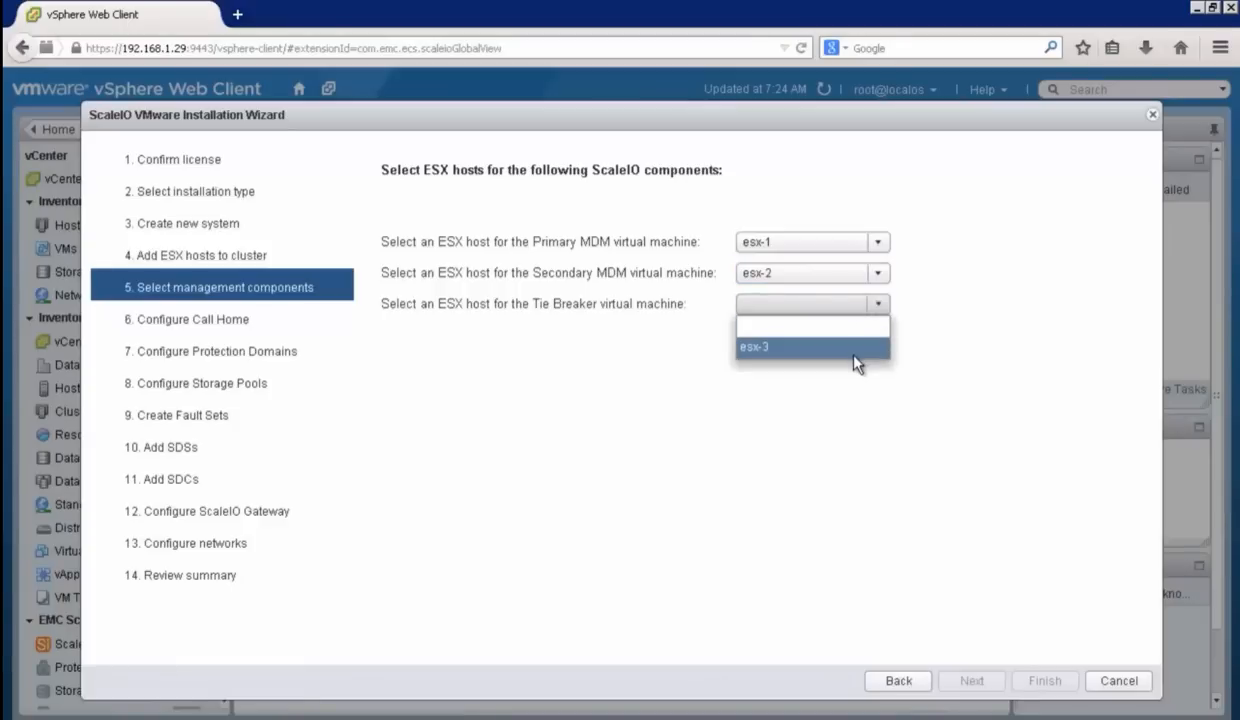
{"action": "left_click", "coordinate": [826, 343]}
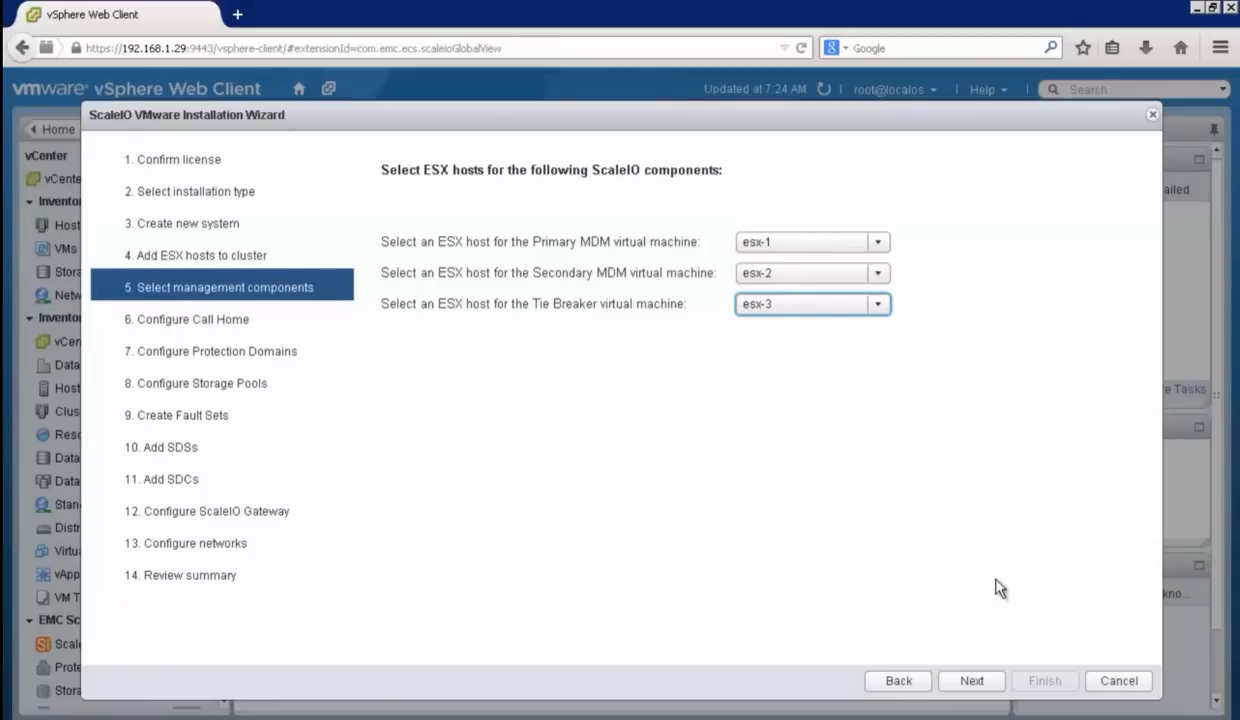
{"action": "left_click", "coordinate": [978, 684]}
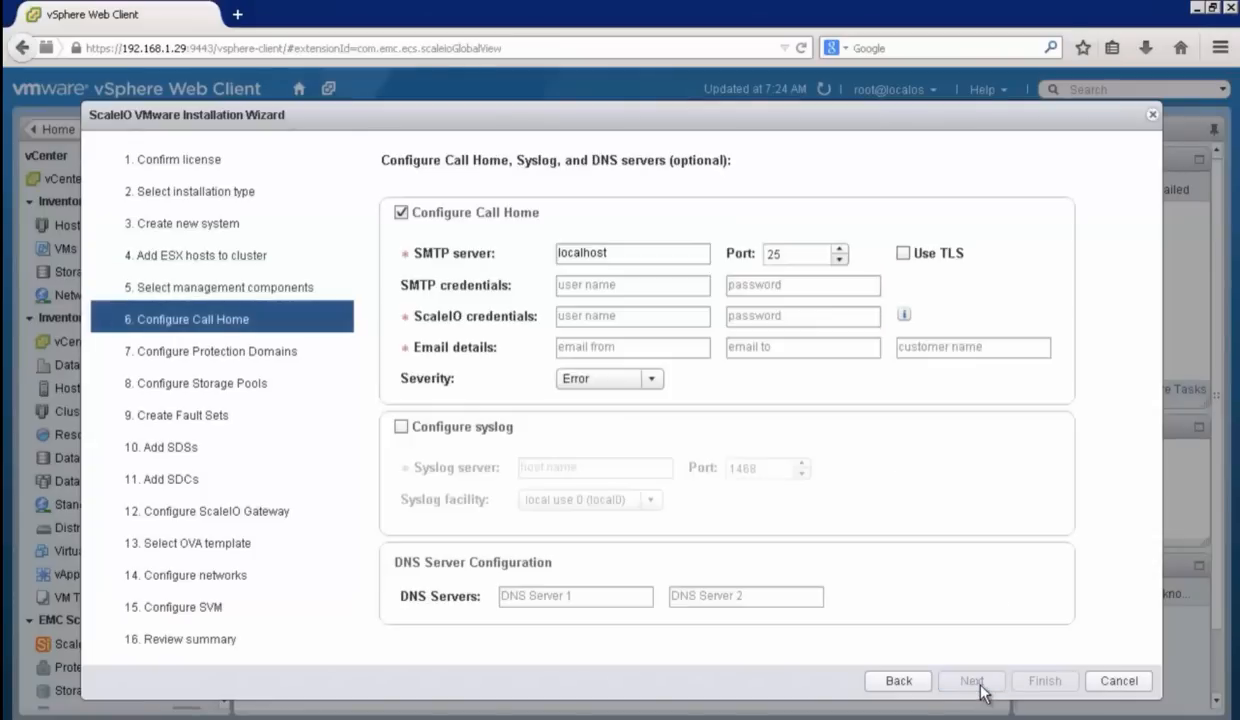
Step: Turn off Call Home configuration and add a protection domain named PD1 with a 128 MB RAM read cache per SDS
{"action": "left_click", "coordinate": [401, 212]}
{"action": "left_click", "coordinate": [968, 680]}
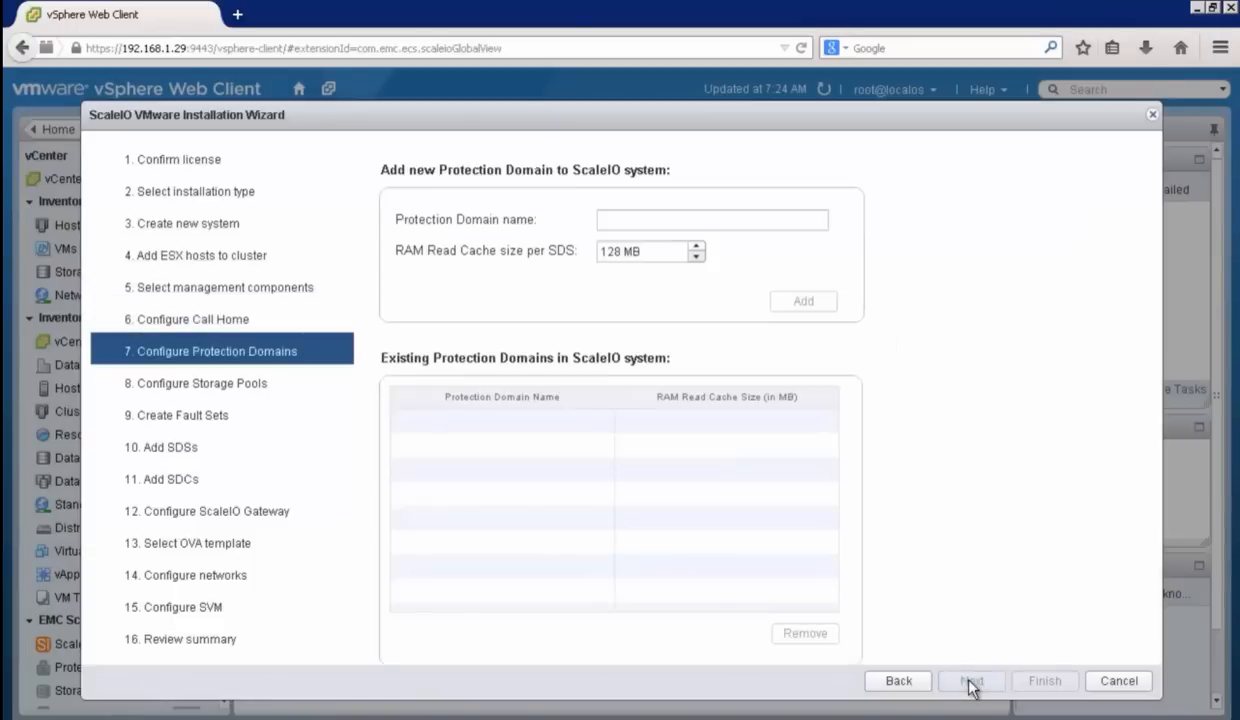
{"action": "left_click", "coordinate": [664, 219]}
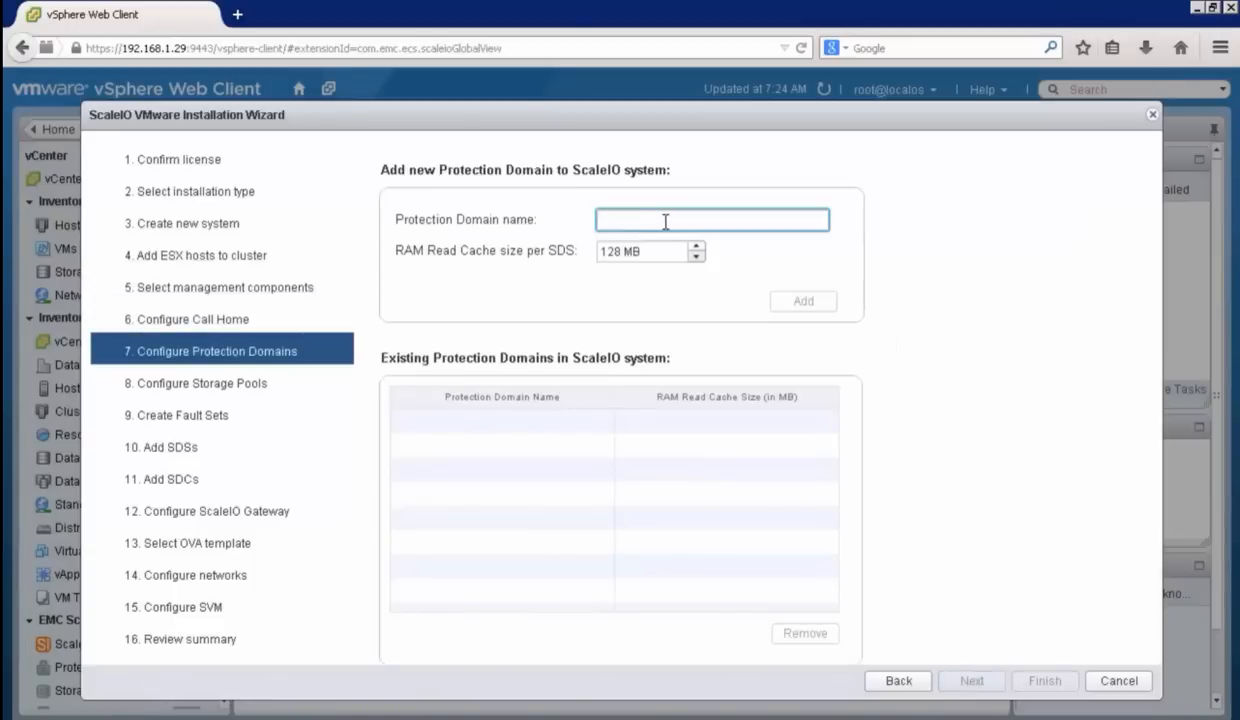
{"action": "type", "text": "PD1"}
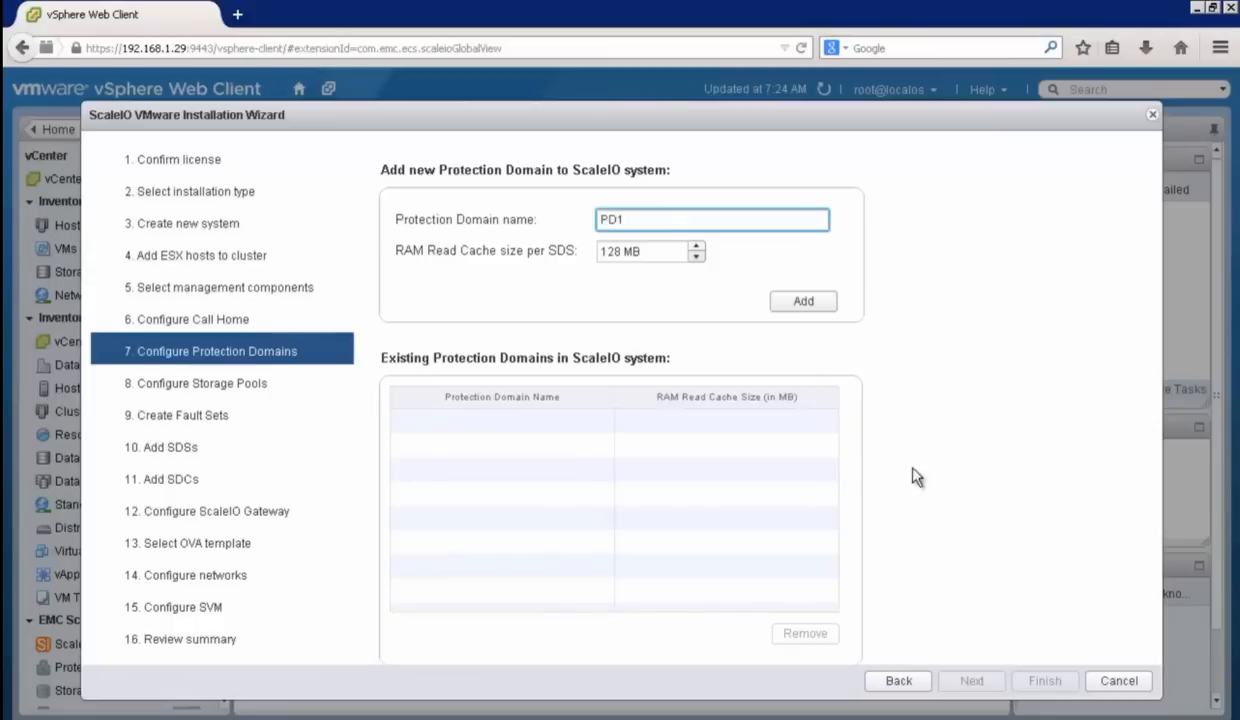
{"action": "left_click", "coordinate": [804, 303]}
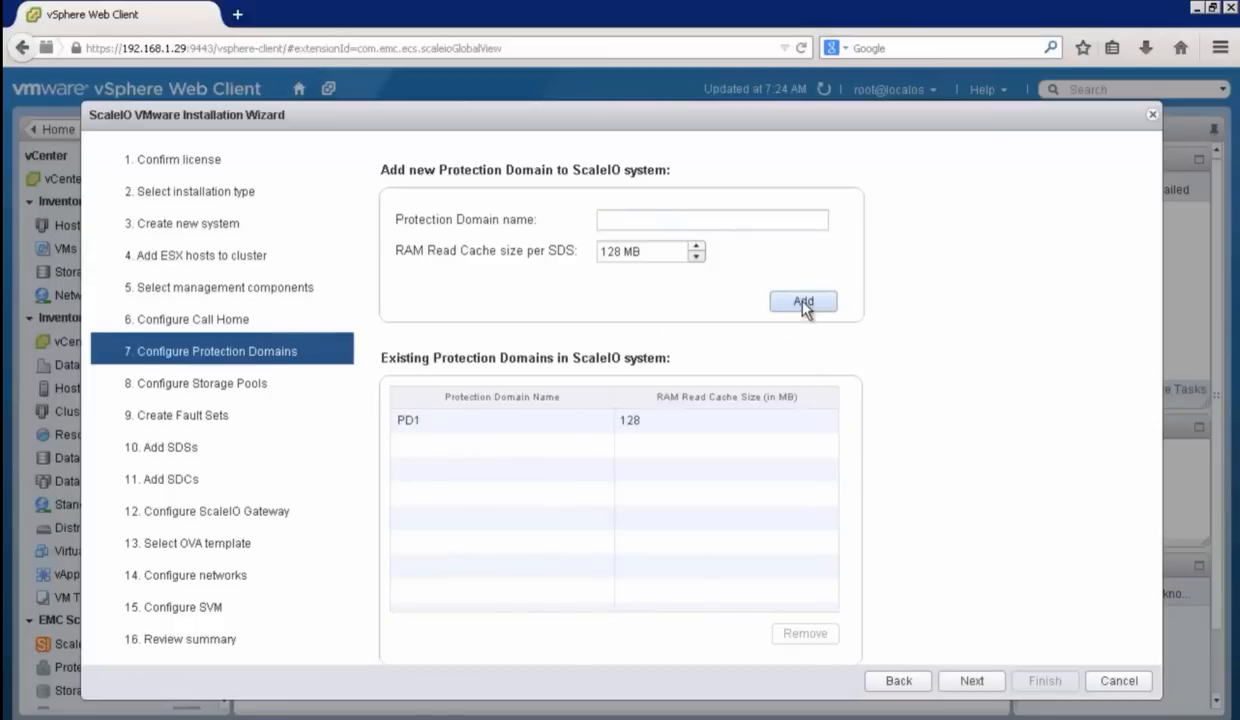
{"action": "left_click", "coordinate": [970, 679]}
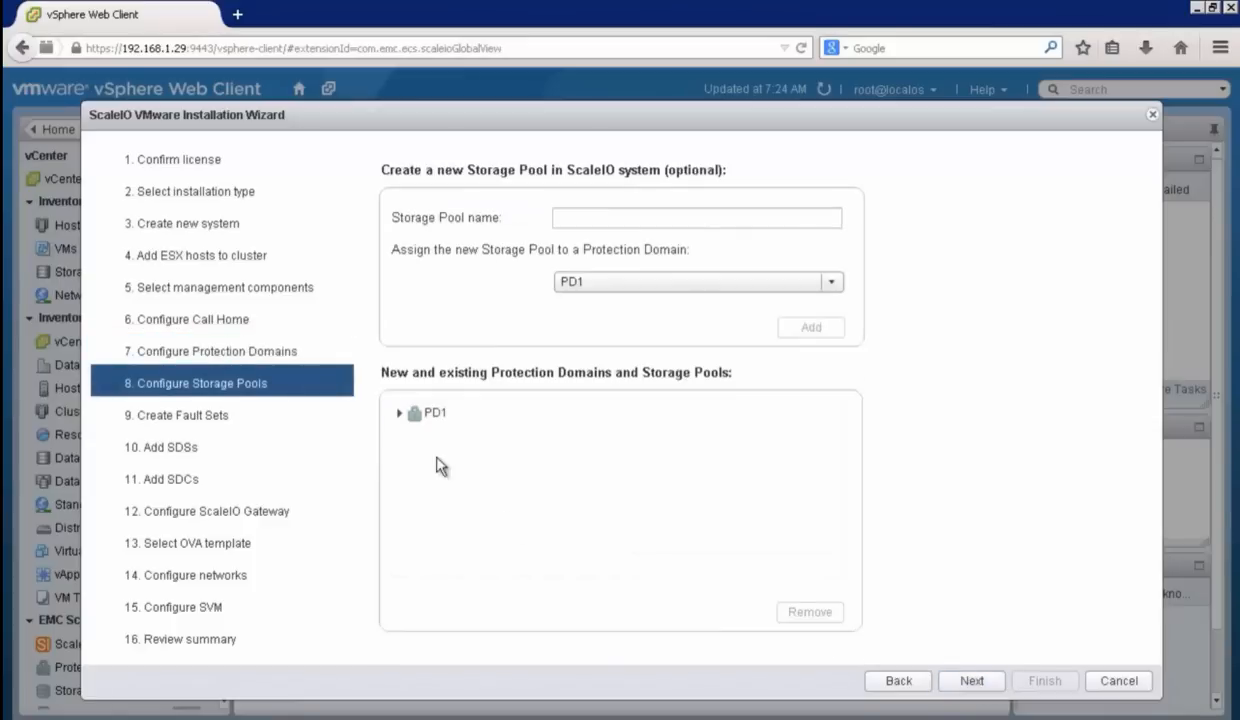
Step: Keep the default storage pool under PD1 without adding another one, and continue past fault sets without creating any
{"action": "left_click", "coordinate": [396, 415]}
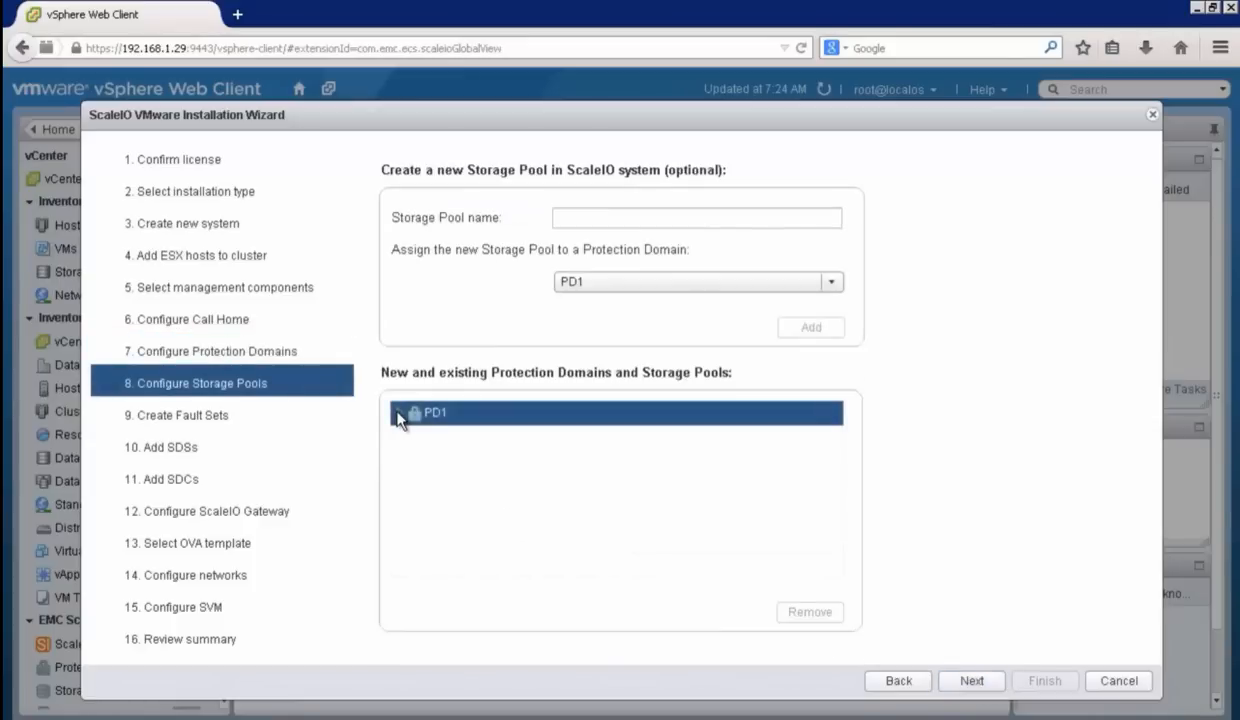
{"action": "left_click", "coordinate": [396, 415]}
{"action": "left_click", "coordinate": [982, 681]}
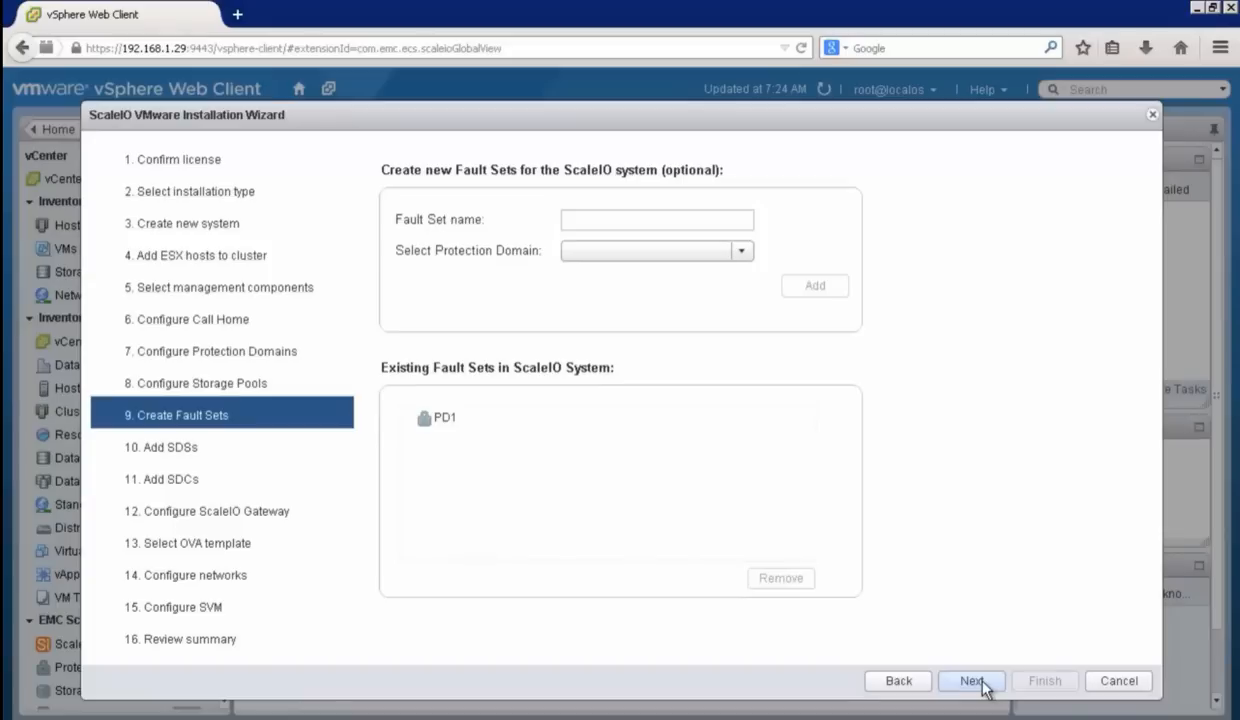
{"action": "left_click", "coordinate": [972, 681]}
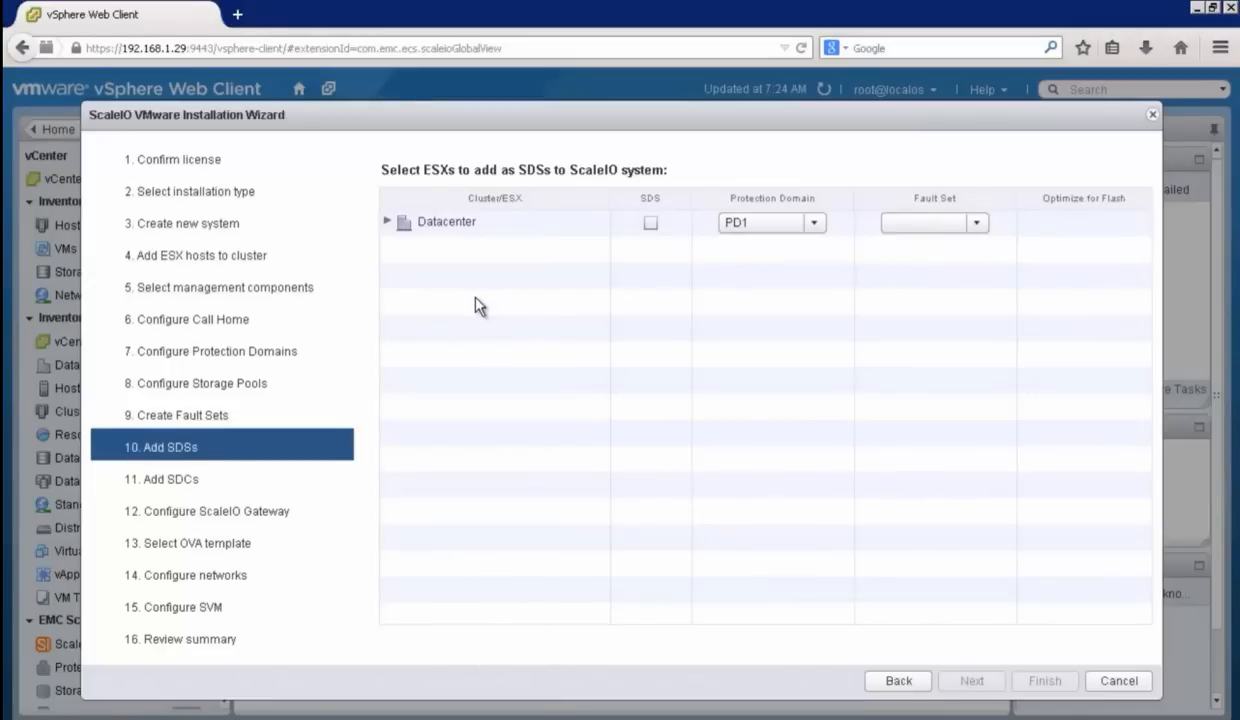
Step: Add all hosts of the SIO cluster as SDSs in protection domain PD1, and continue to device assignment
{"action": "left_click", "coordinate": [389, 224]}
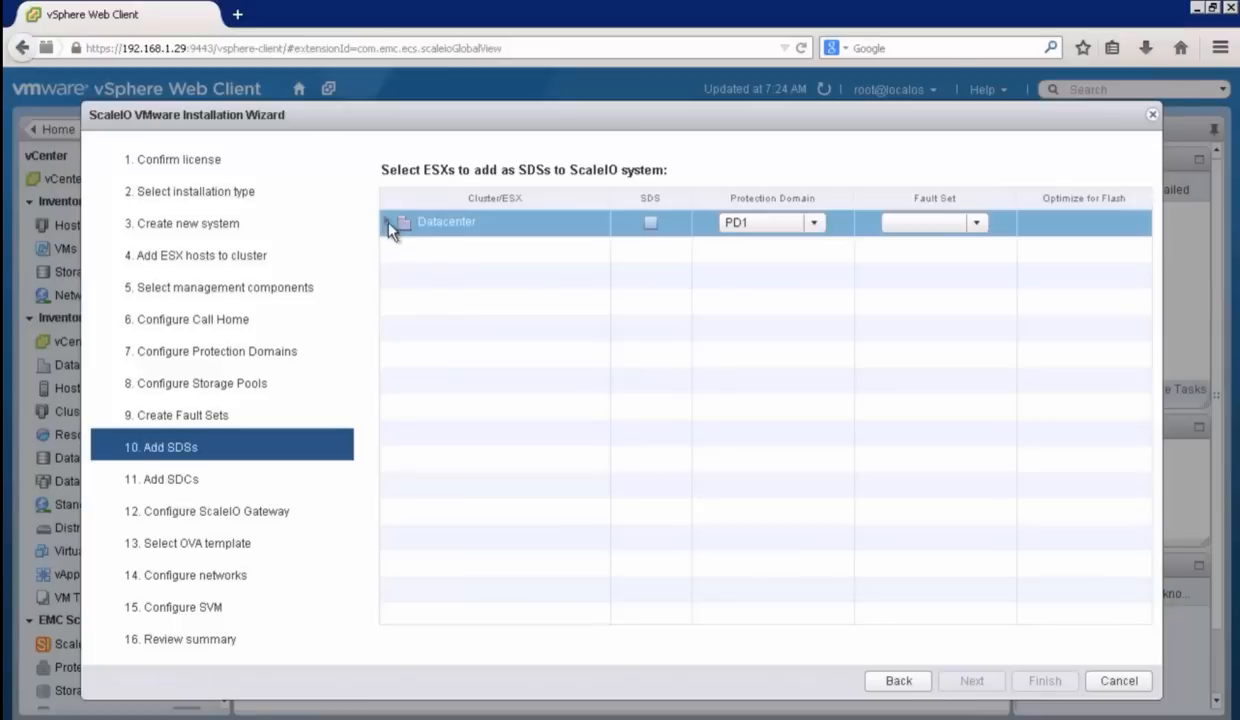
{"action": "left_click", "coordinate": [389, 223]}
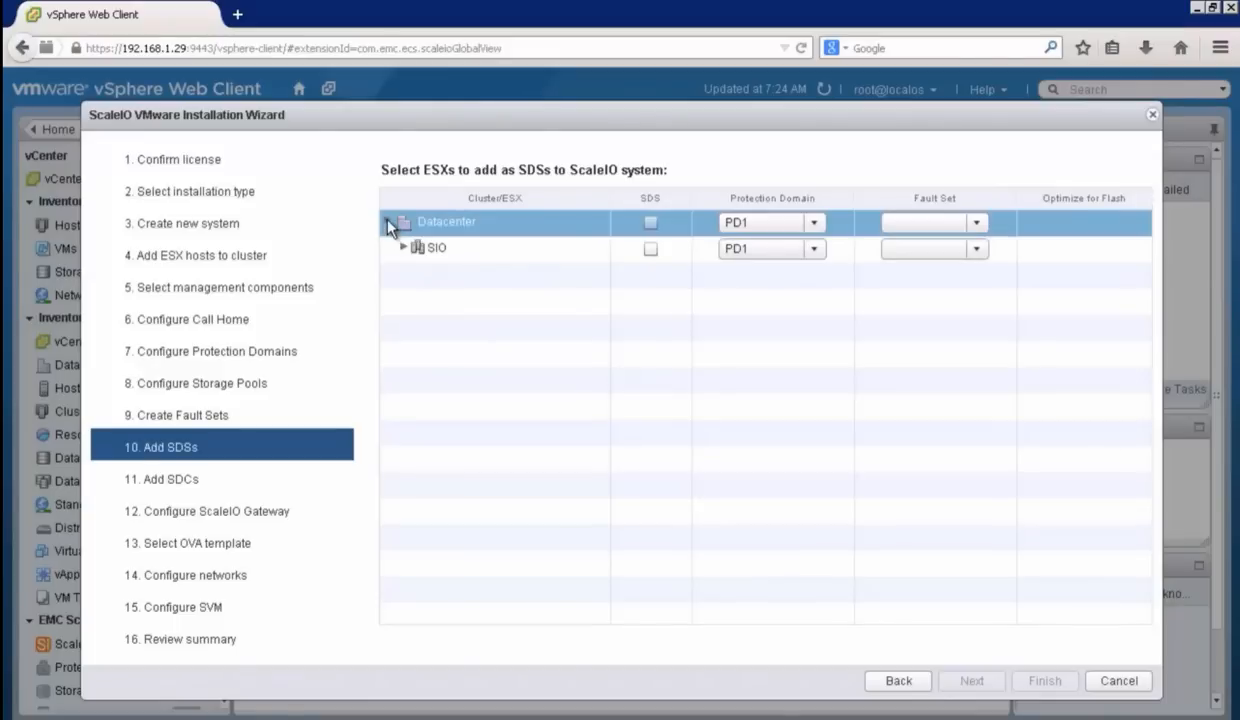
{"action": "left_click", "coordinate": [402, 253]}
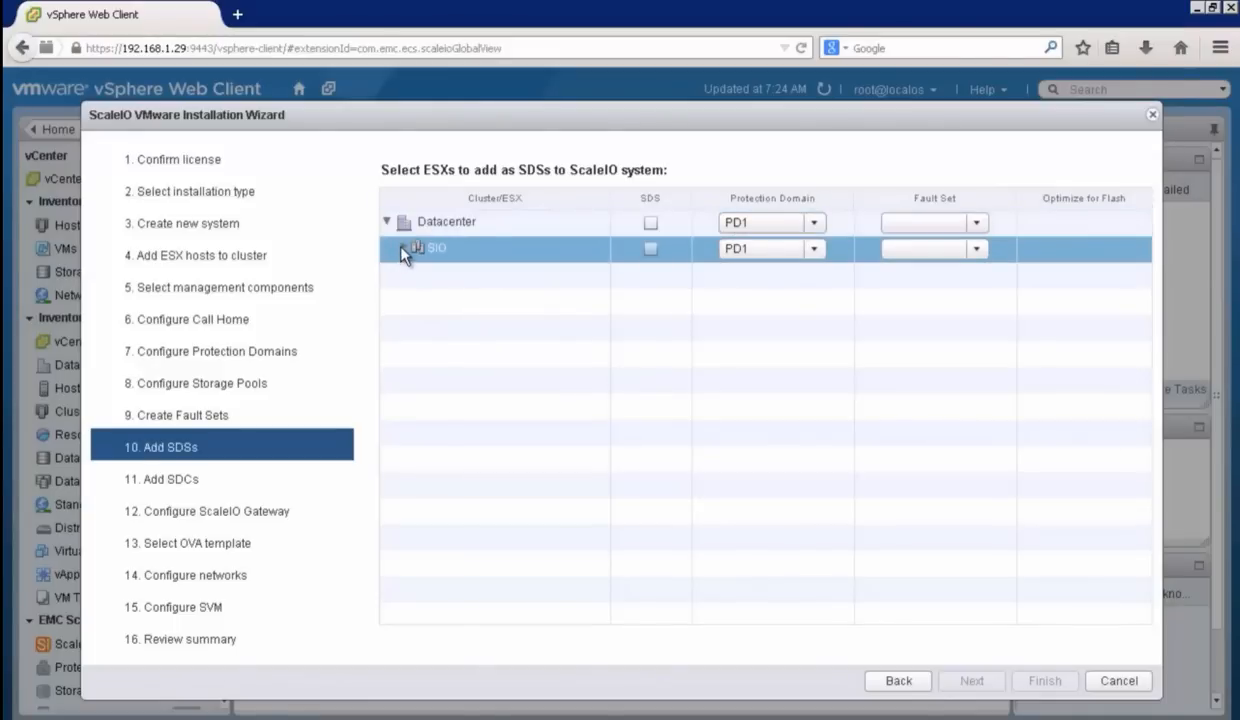
{"action": "left_click", "coordinate": [402, 250]}
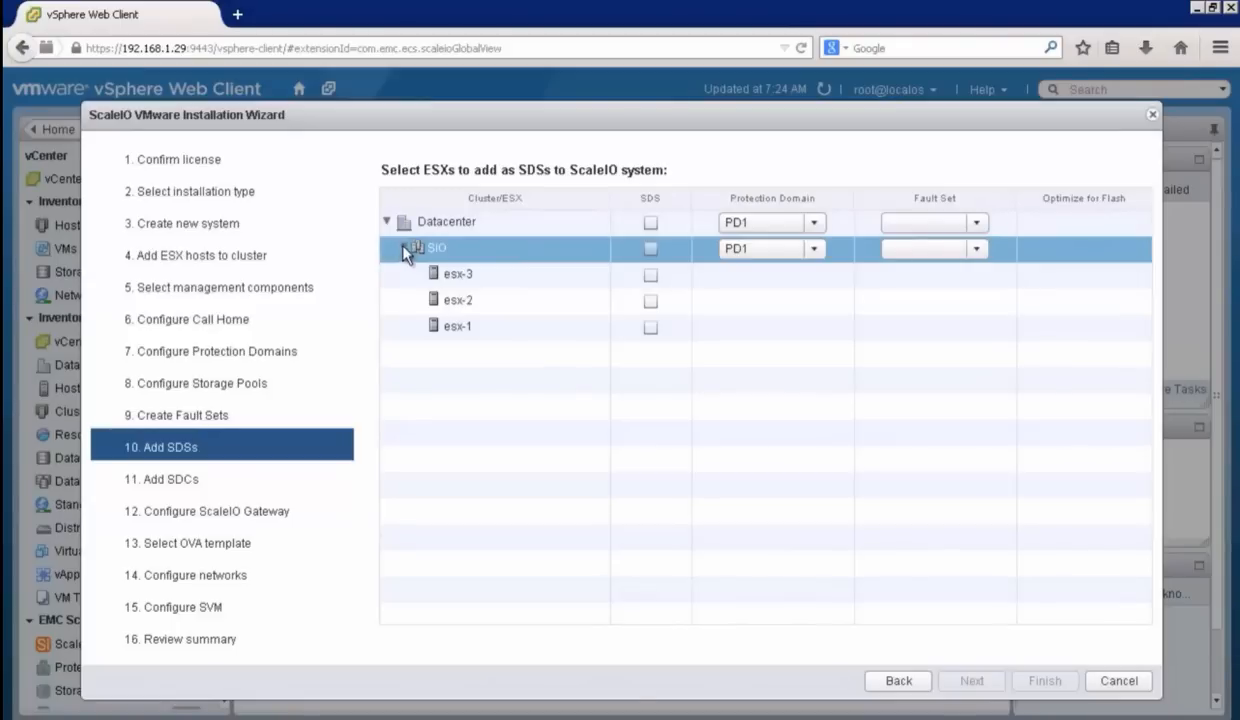
{"action": "left_click", "coordinate": [650, 249]}
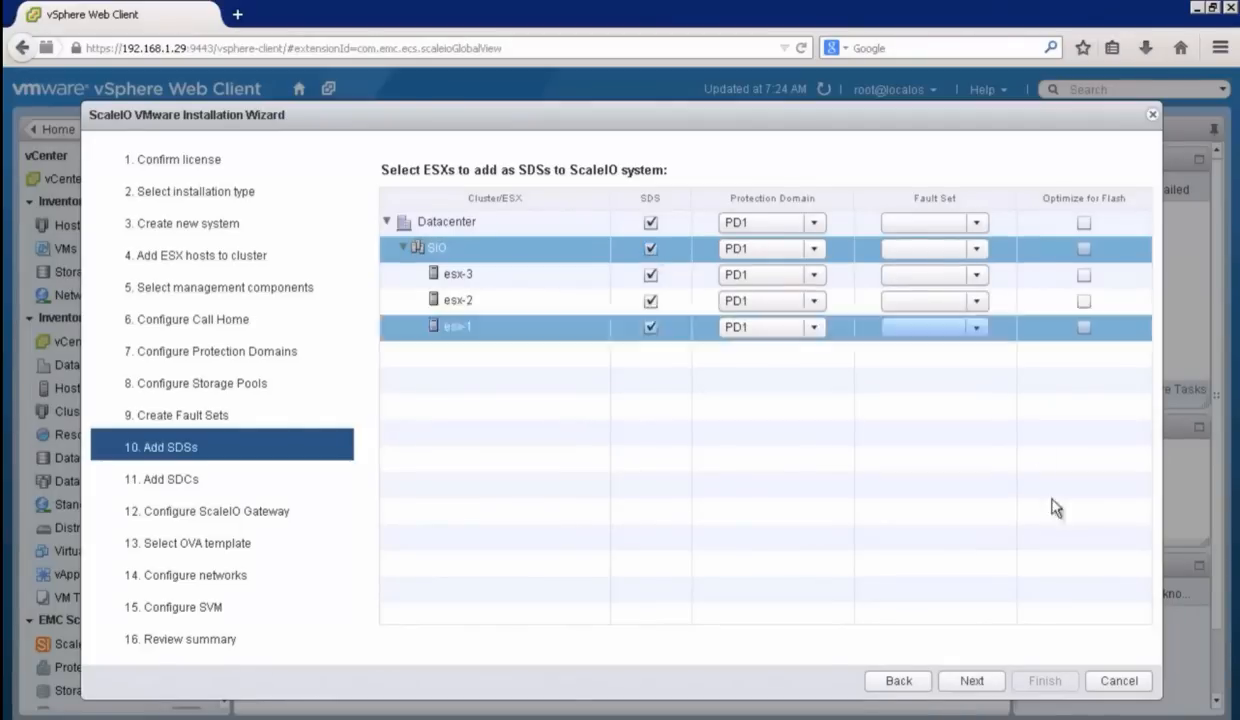
{"action": "left_click", "coordinate": [970, 681]}
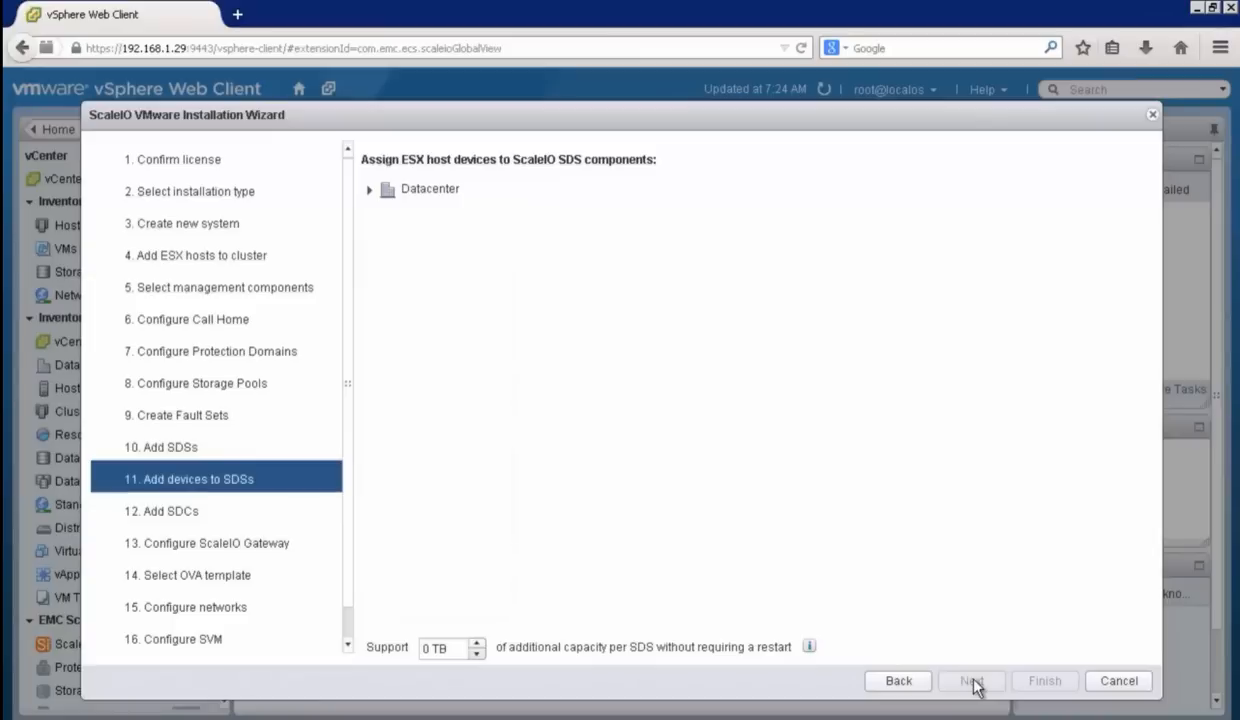
Step: Assign device mpx.vmhba1:C0:T1:L0 to the SDS on each of esx-1, esx-2 and esx-3, using the default storage pool
{"action": "left_click", "coordinate": [369, 189]}
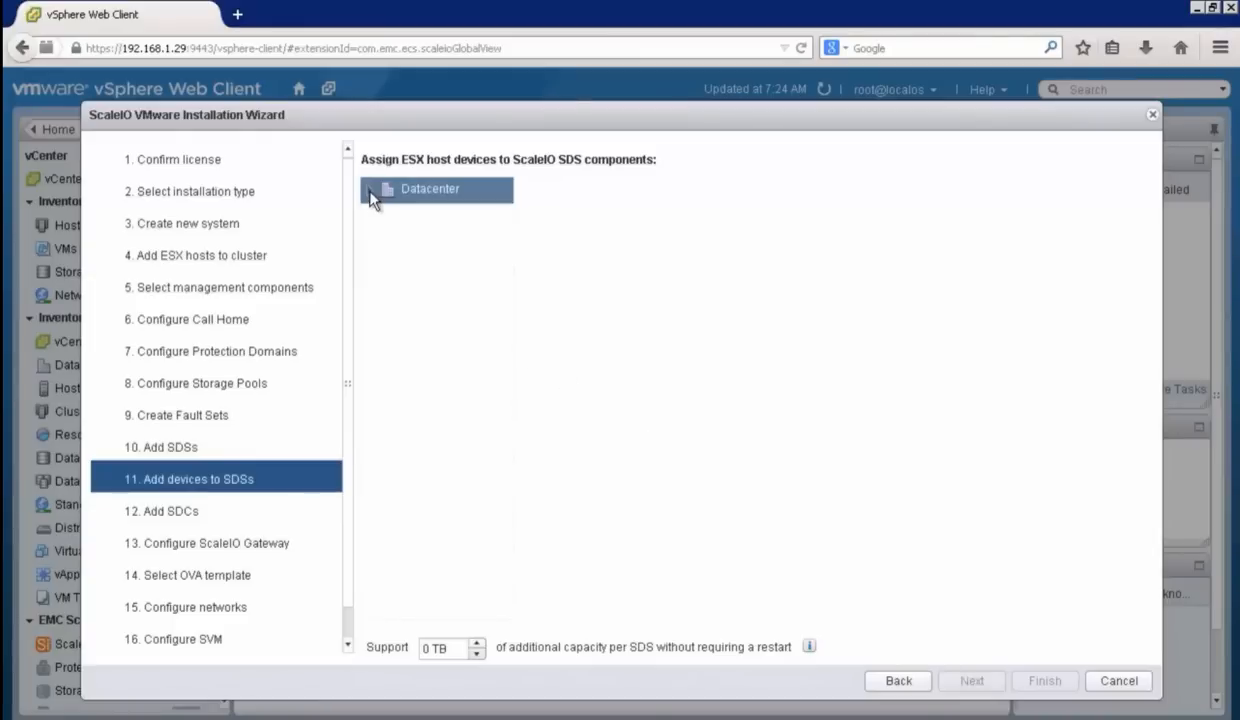
{"action": "left_click", "coordinate": [379, 219]}
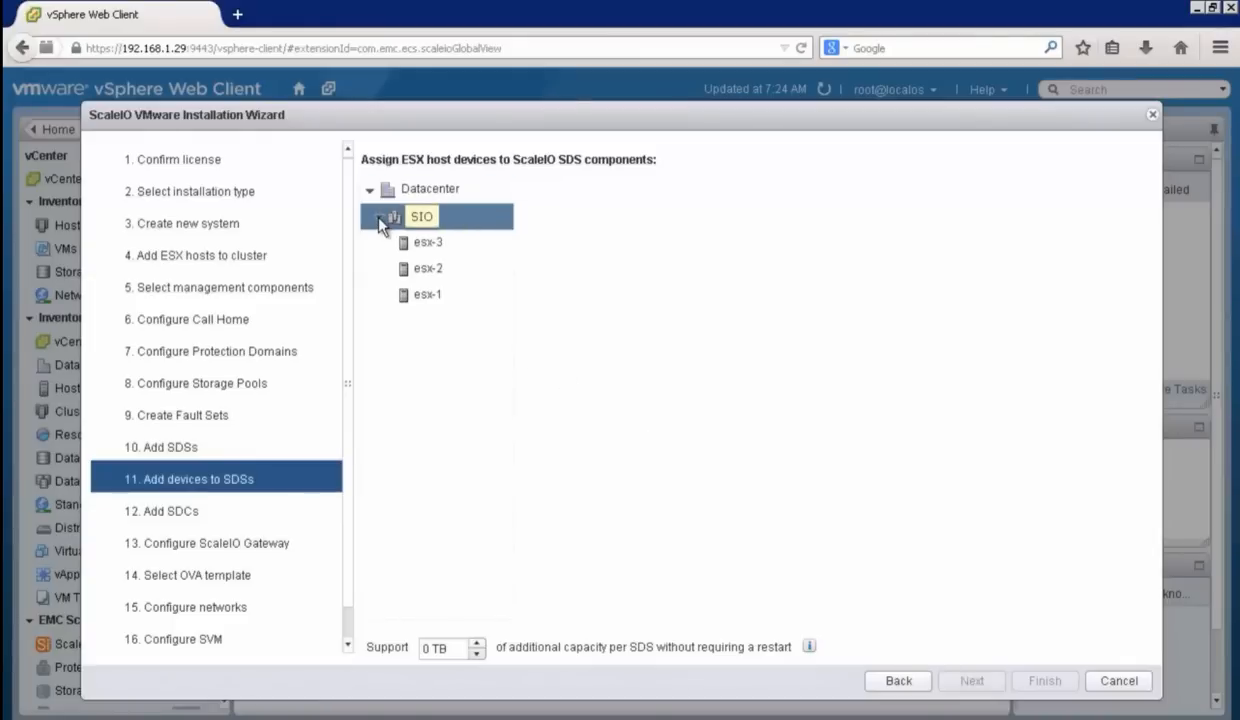
{"action": "left_click", "coordinate": [432, 294]}
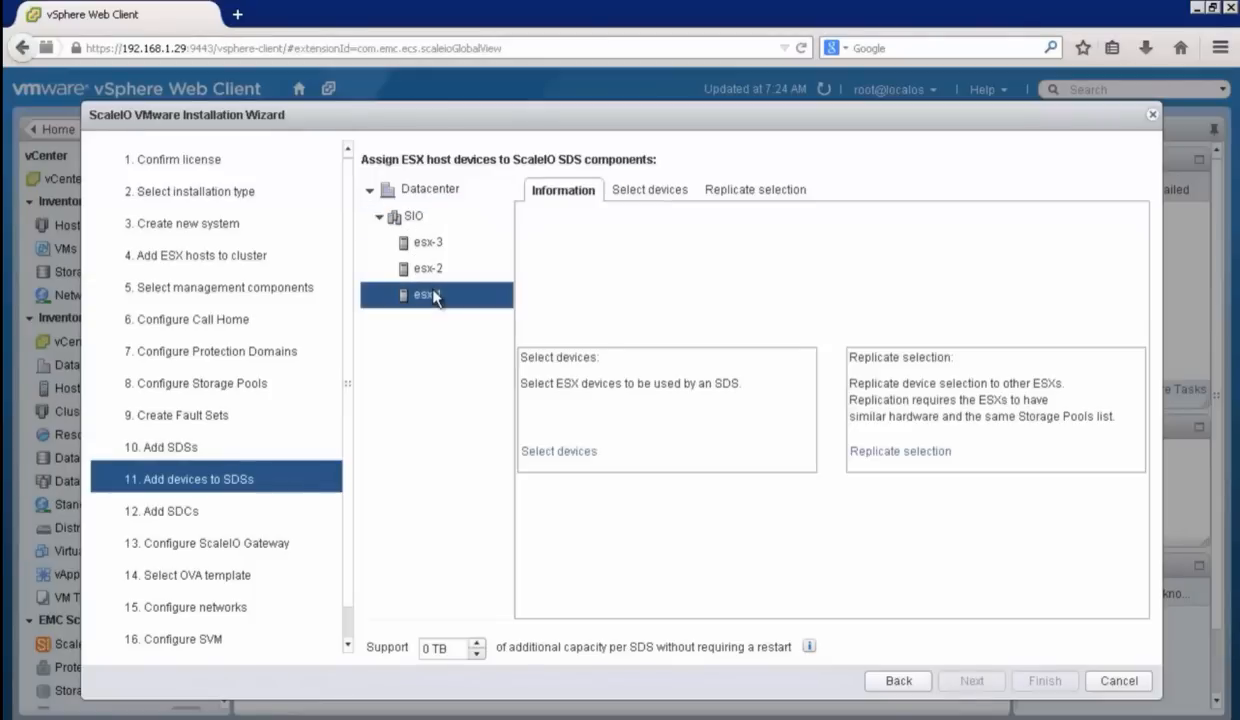
{"action": "left_click", "coordinate": [574, 452]}
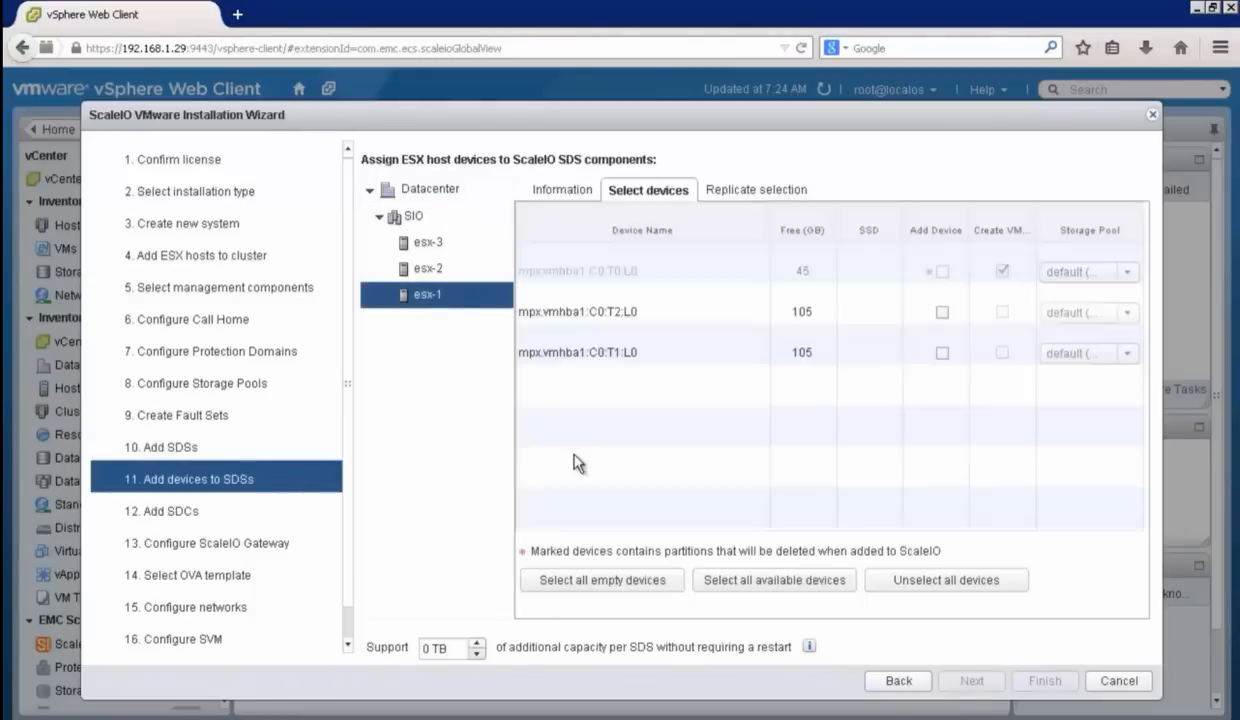
{"action": "left_click", "coordinate": [941, 358]}
{"action": "left_click", "coordinate": [941, 355]}
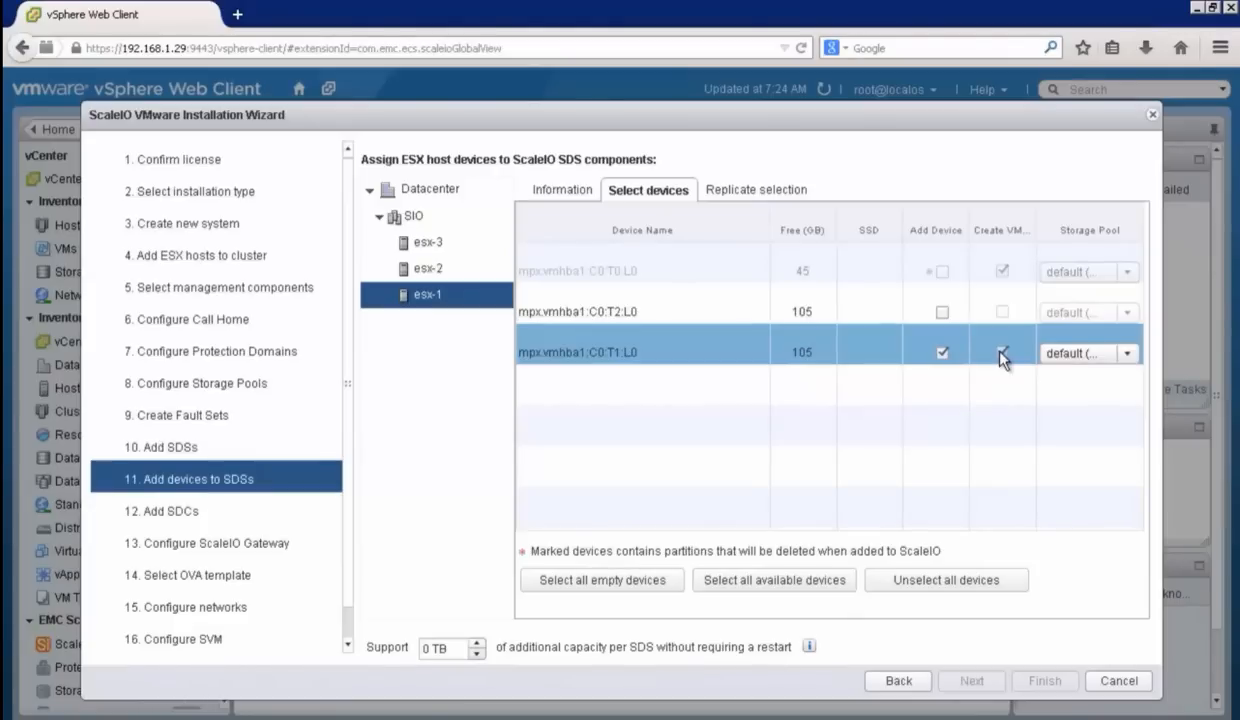
{"action": "left_click", "coordinate": [425, 269]}
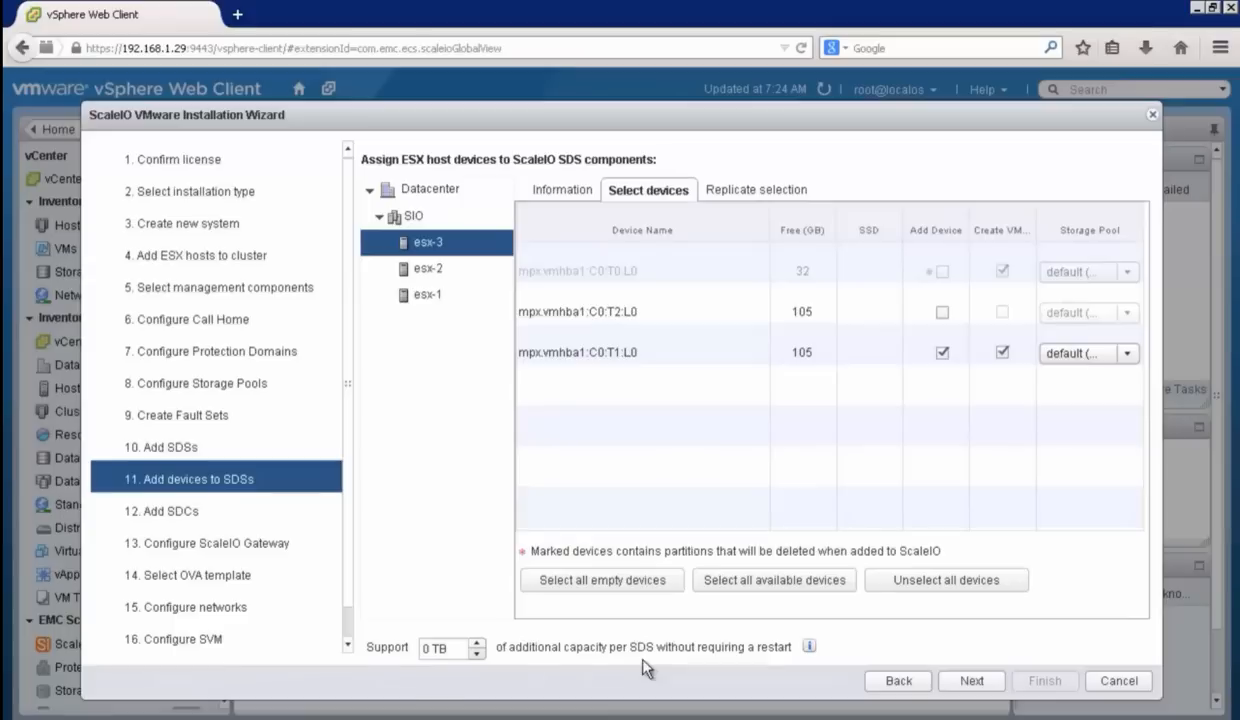
{"action": "left_click", "coordinate": [623, 366]}
{"action": "left_click", "coordinate": [972, 682]}
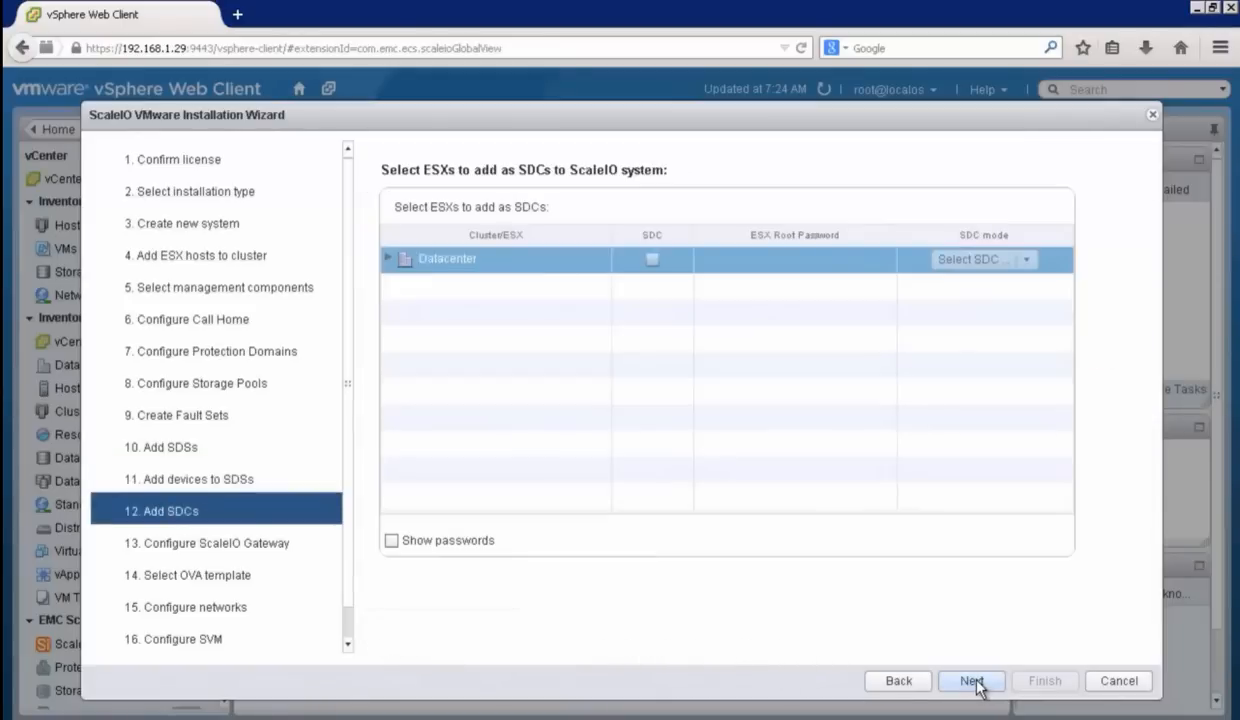
Step: Add all hosts of the SIO cluster as SDCs and set the whole cluster's SDC mode to ESX
{"action": "left_click", "coordinate": [388, 259]}
{"action": "left_click", "coordinate": [404, 285]}
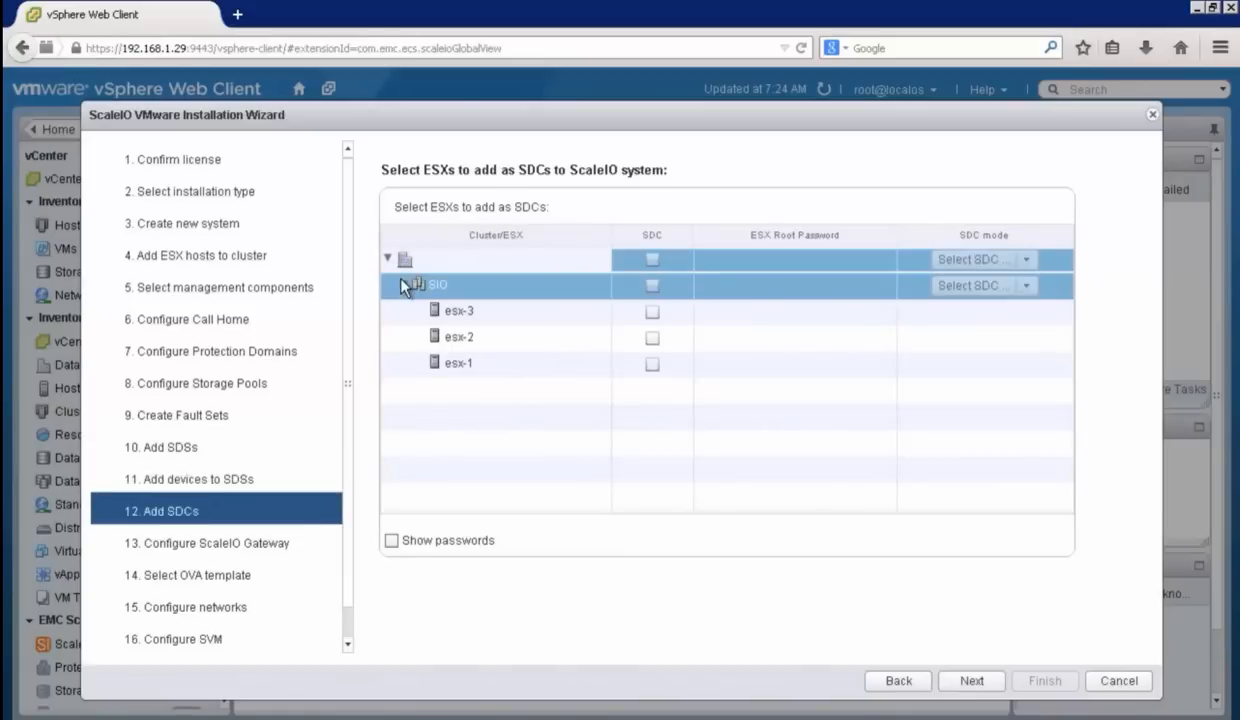
{"action": "left_click", "coordinate": [652, 287]}
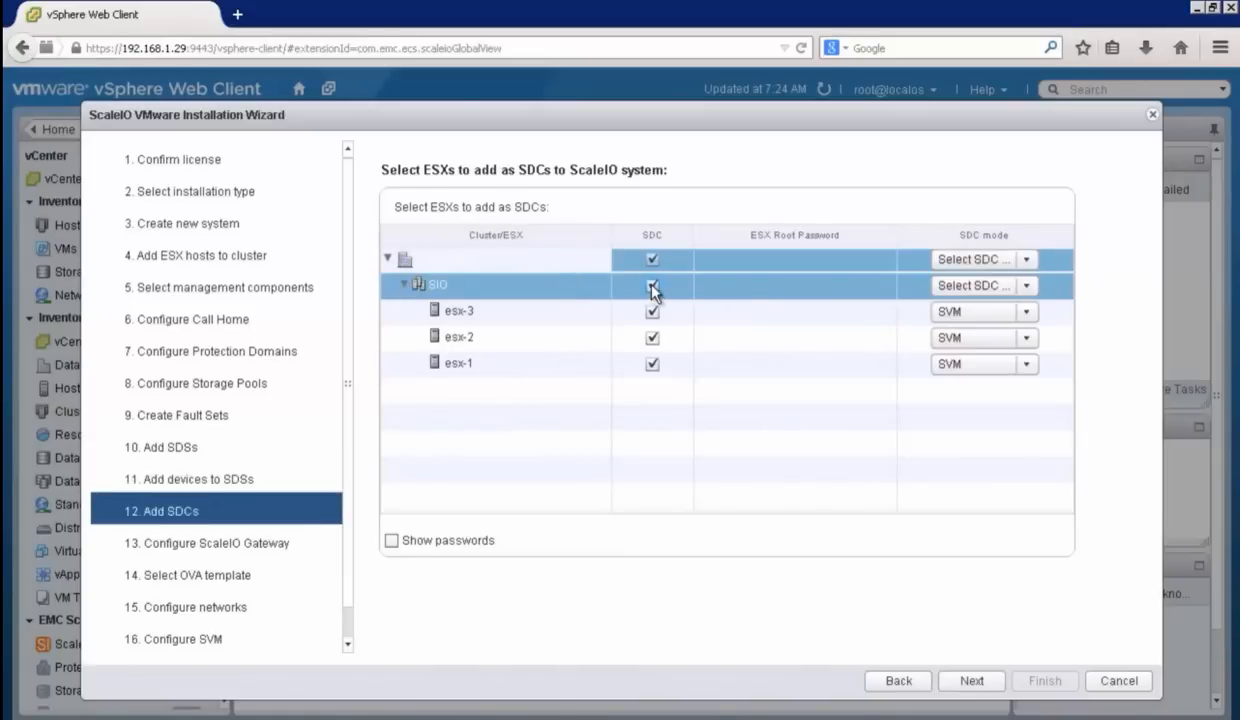
{"action": "left_click", "coordinate": [1026, 311]}
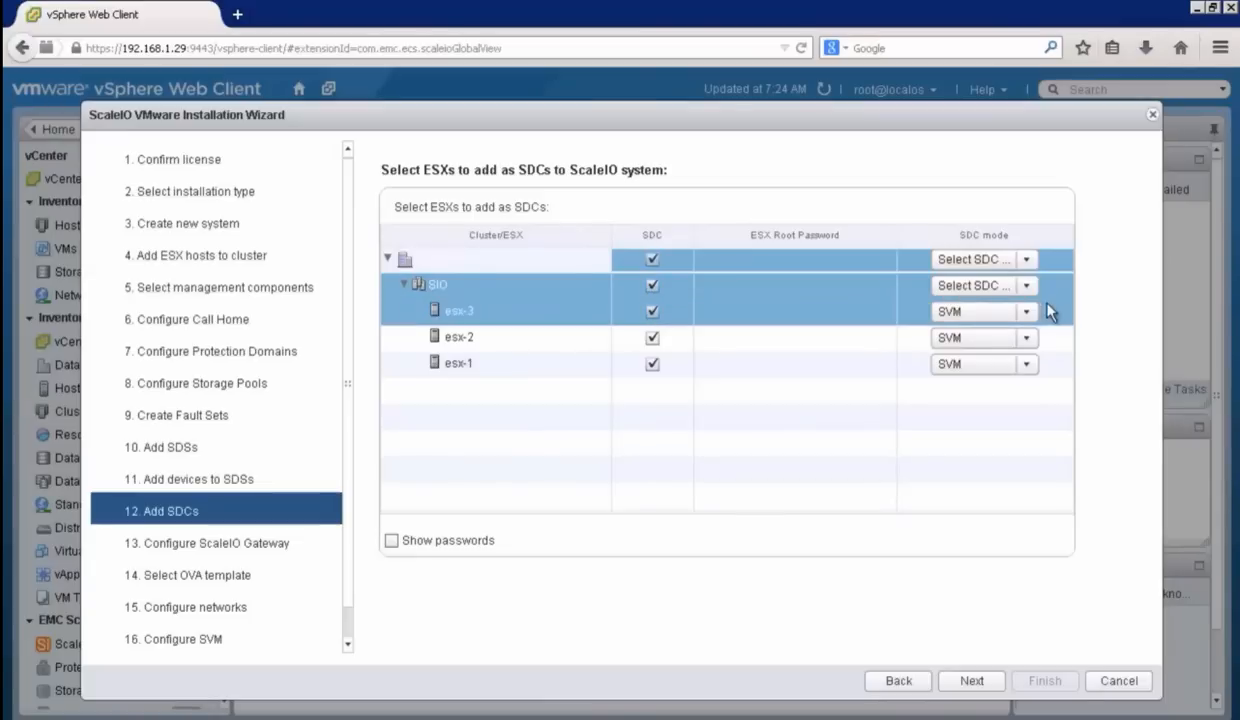
{"action": "left_click", "coordinate": [1026, 311]}
{"action": "left_click", "coordinate": [1008, 336]}
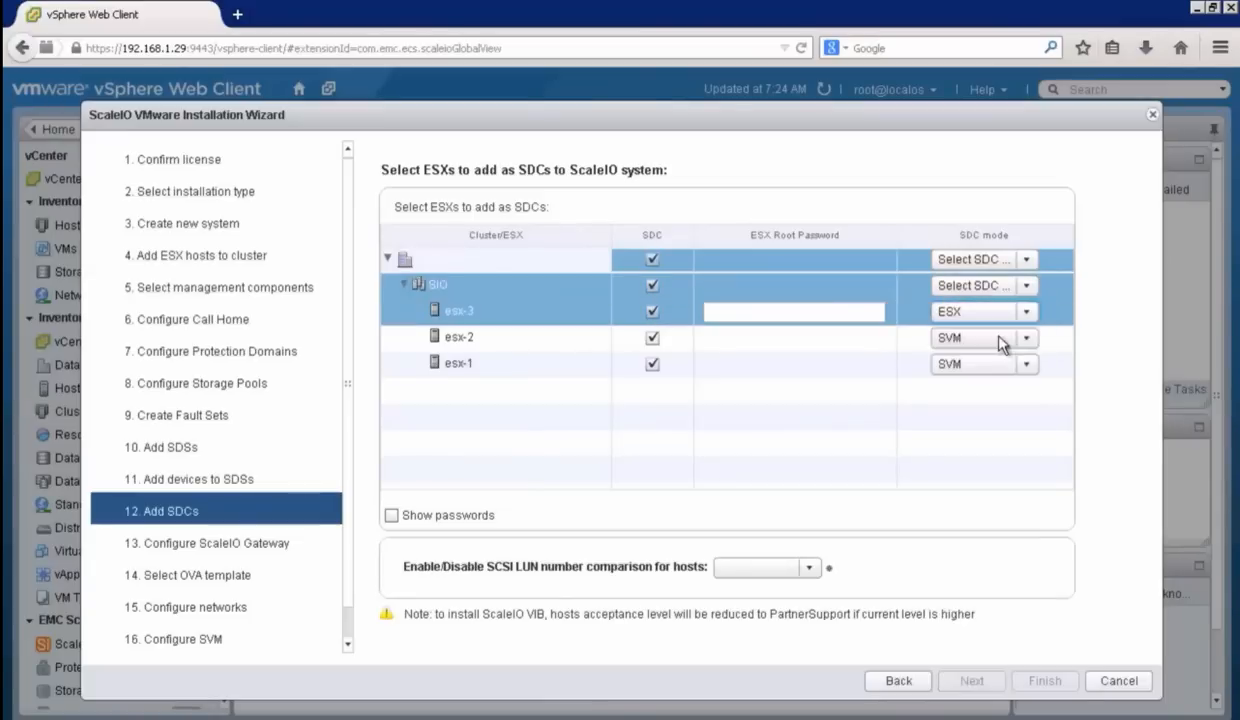
{"action": "left_click", "coordinate": [996, 340]}
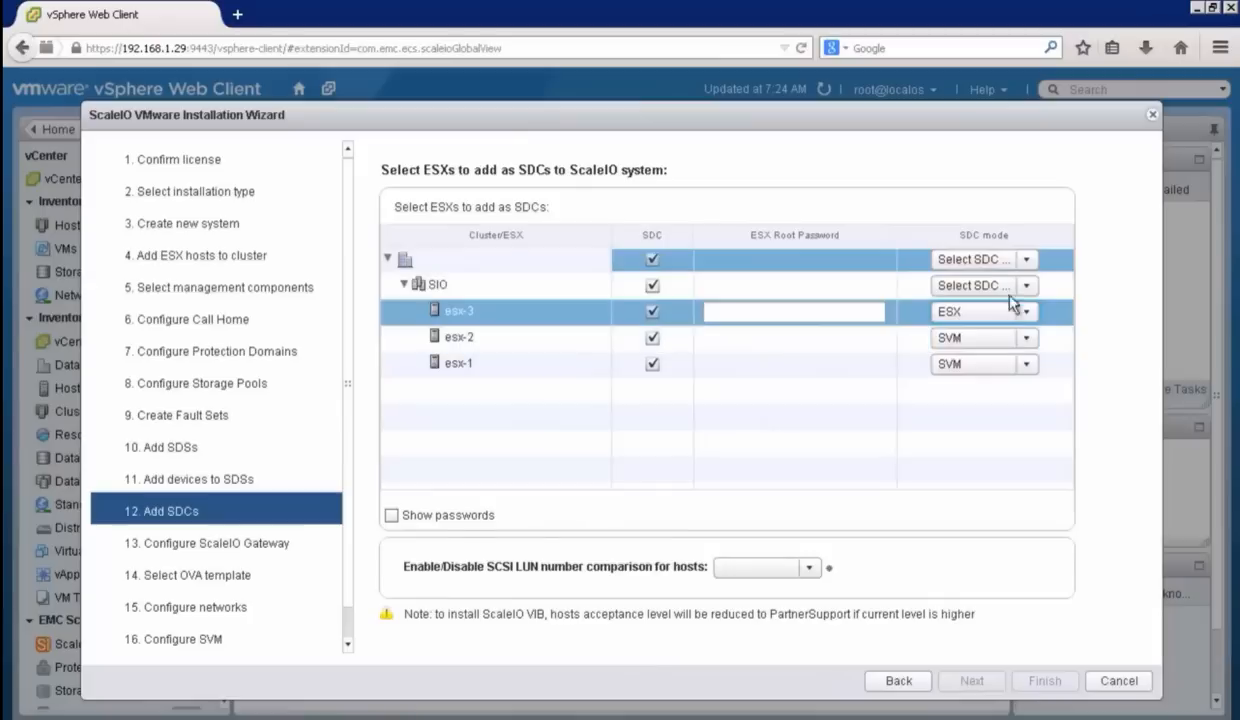
{"action": "left_click", "coordinate": [1024, 286]}
{"action": "left_click", "coordinate": [1004, 308]}
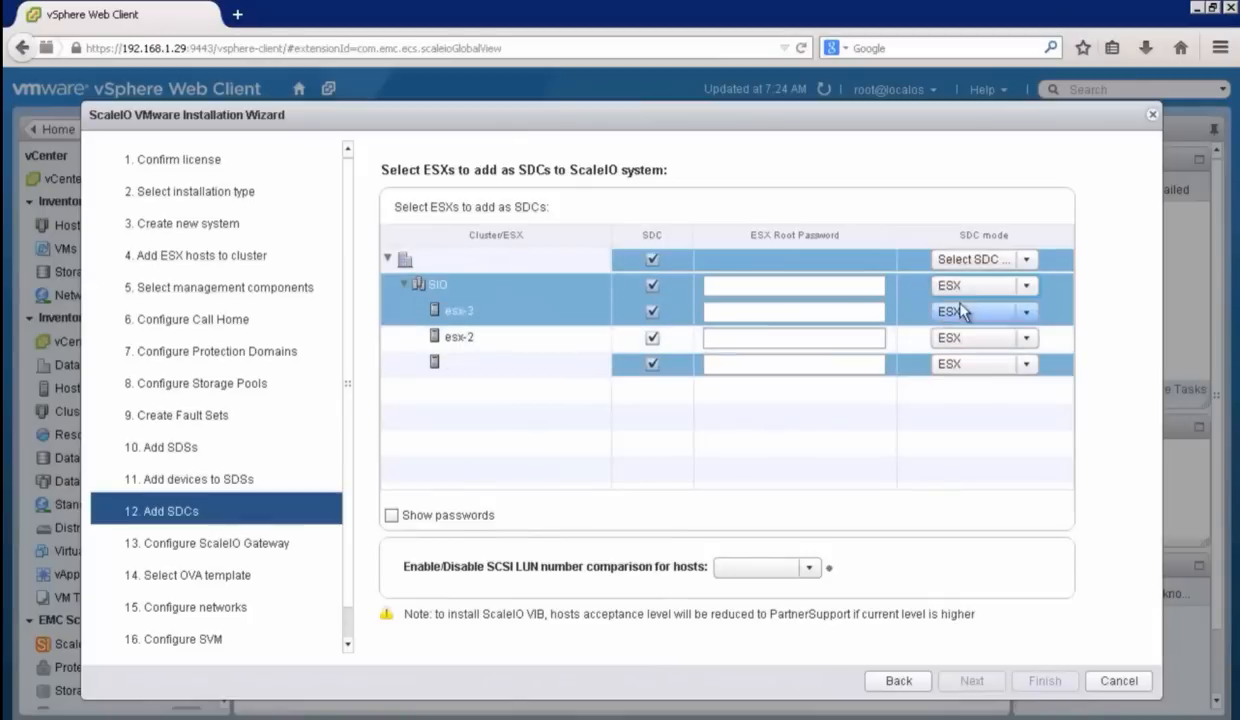
Step: Enter the ESX root password for the whole SIO cluster, reveal the passwords to check them, and hide them again
{"action": "left_click", "coordinate": [767, 284]}
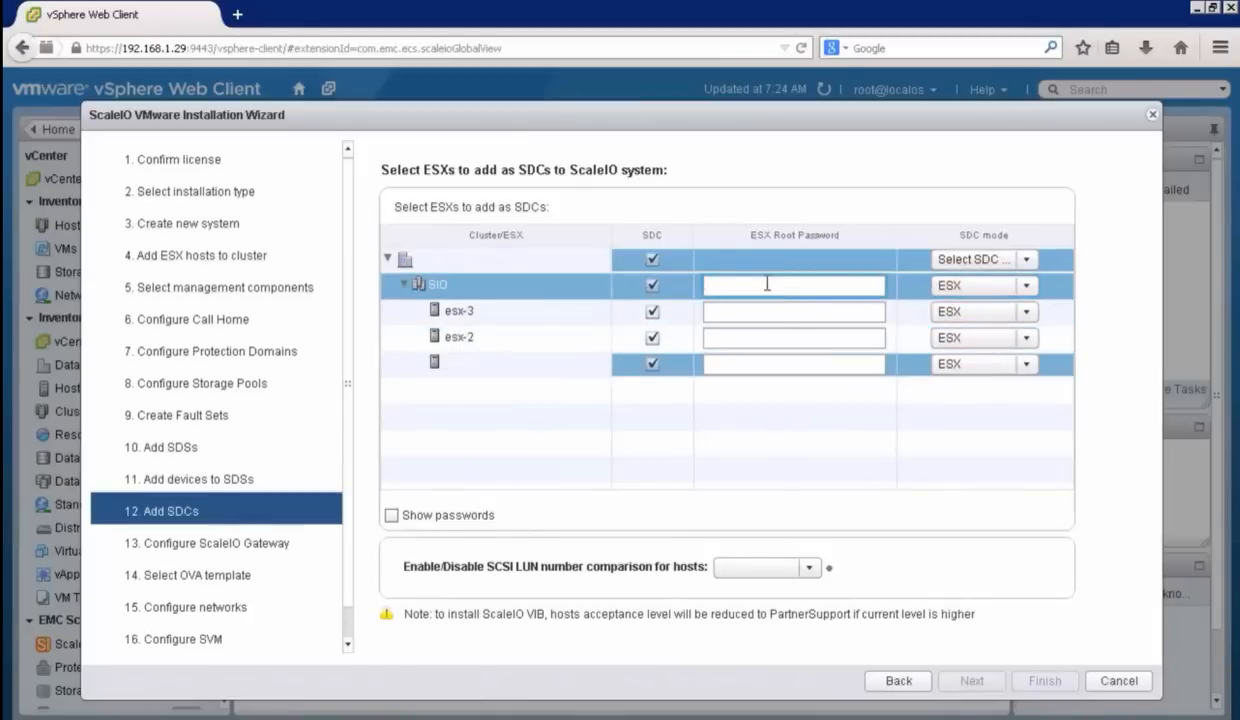
{"action": "type", "text": "********"}
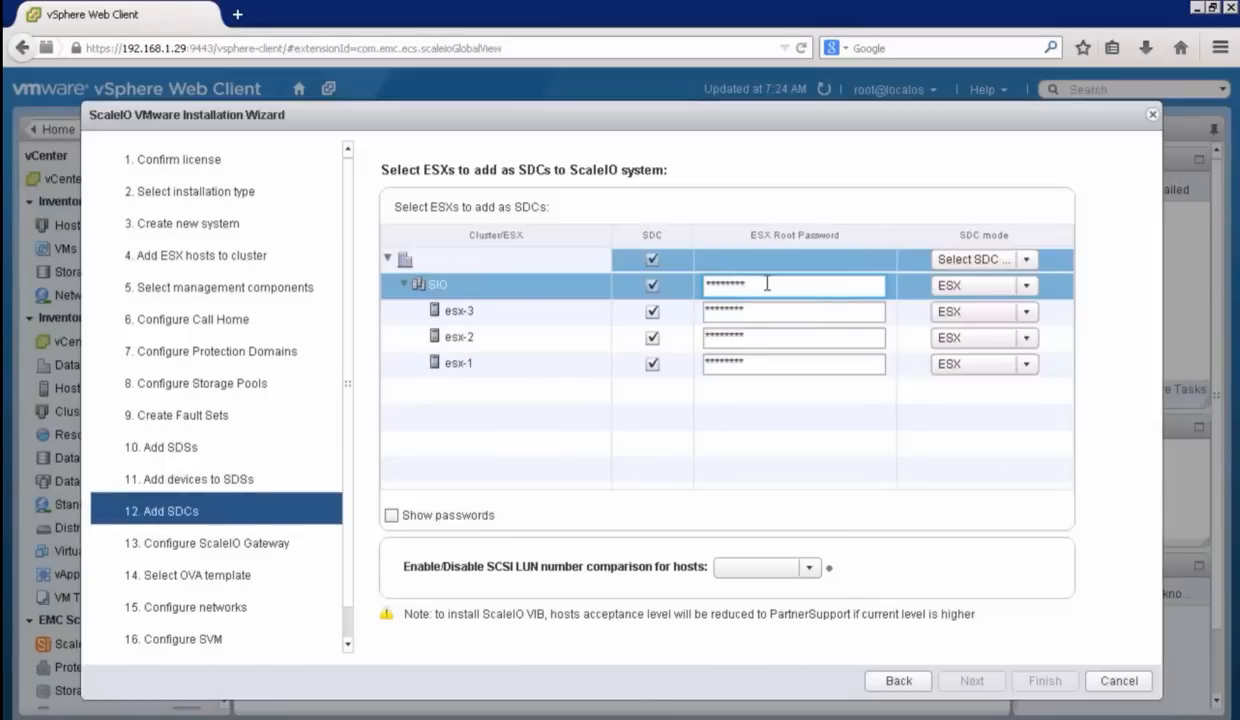
{"action": "left_click", "coordinate": [391, 516]}
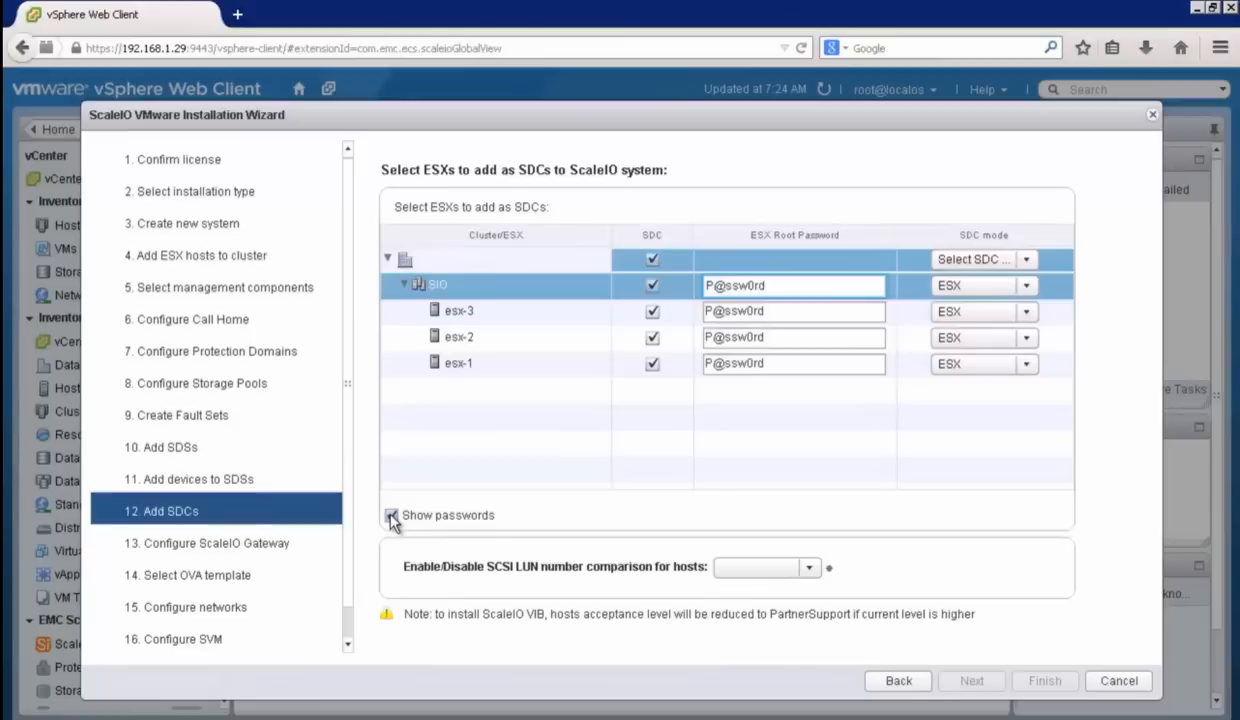
{"action": "left_click", "coordinate": [391, 516]}
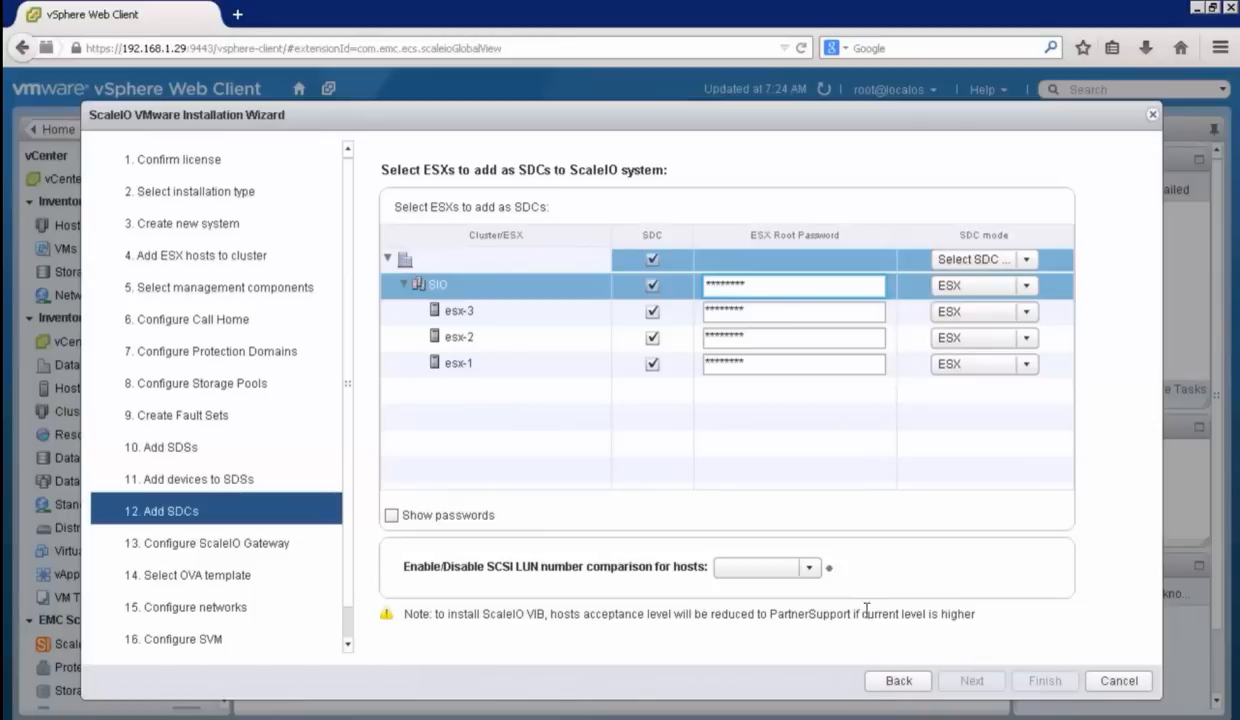
Step: Disable SCSI LUN number comparison for the hosts, acknowledge the warning, and continue to the ScaleIO Gateway configuration
{"action": "left_click", "coordinate": [809, 568]}
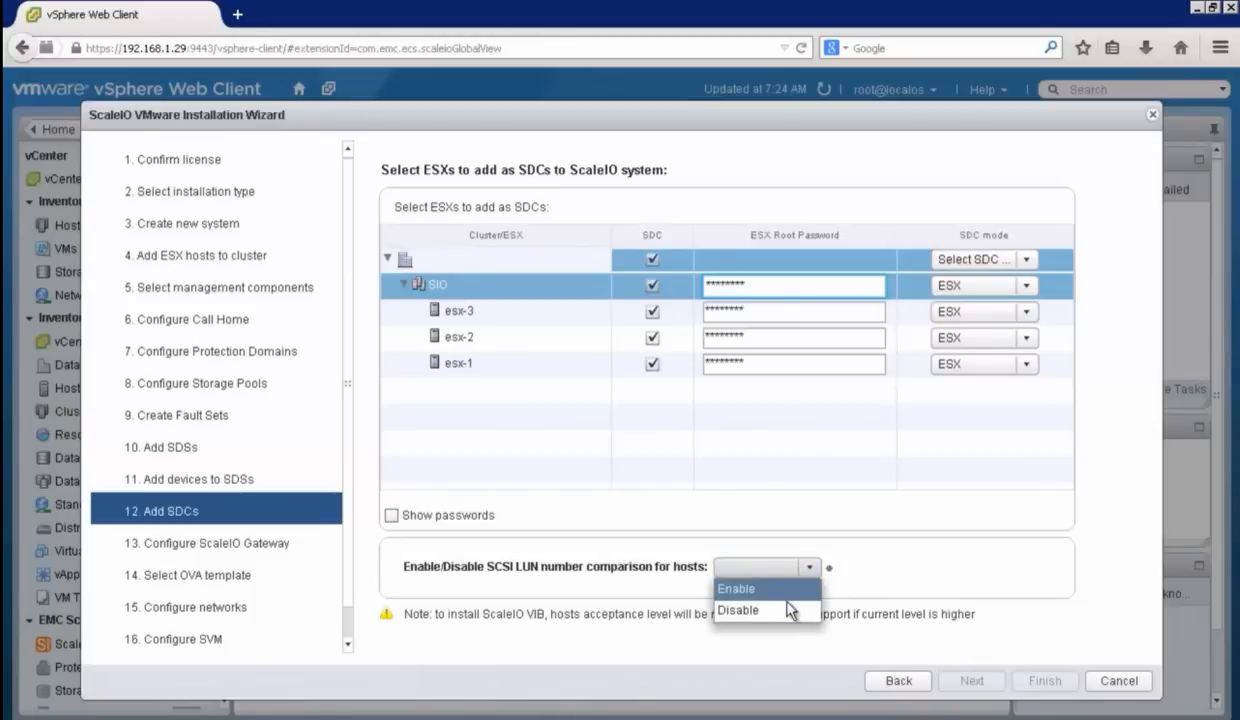
{"action": "left_click", "coordinate": [788, 609]}
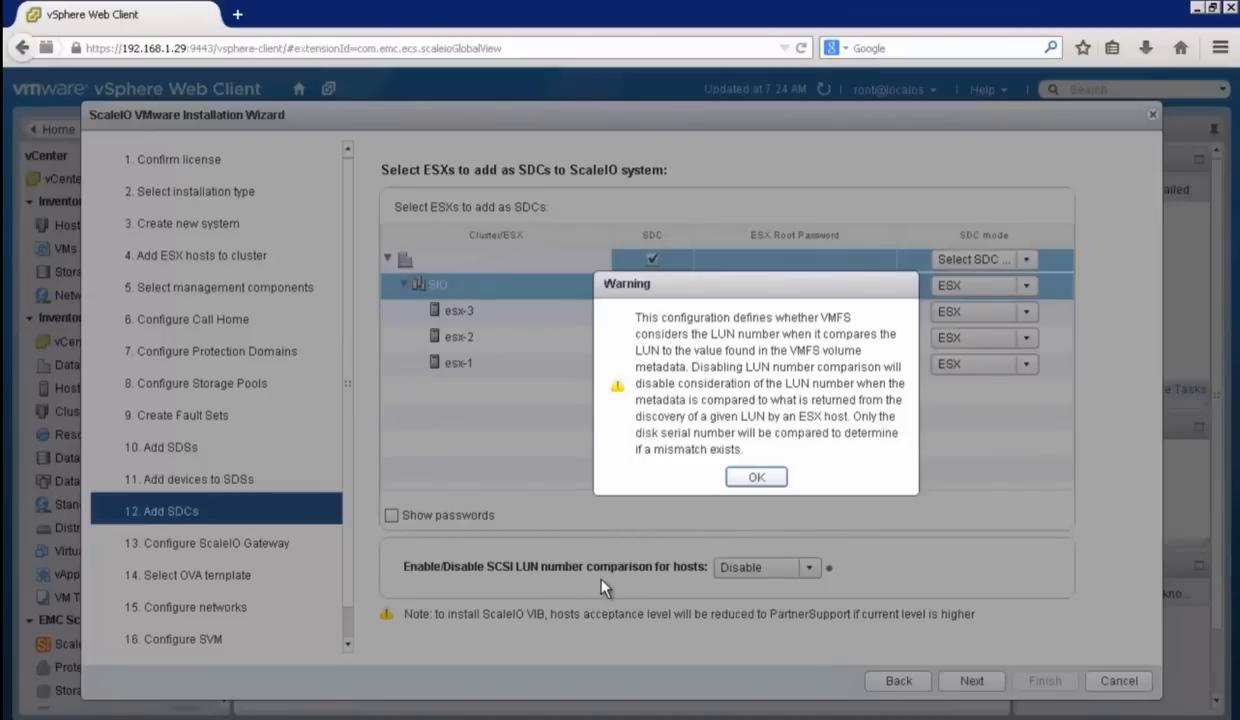
{"action": "left_click", "coordinate": [757, 478]}
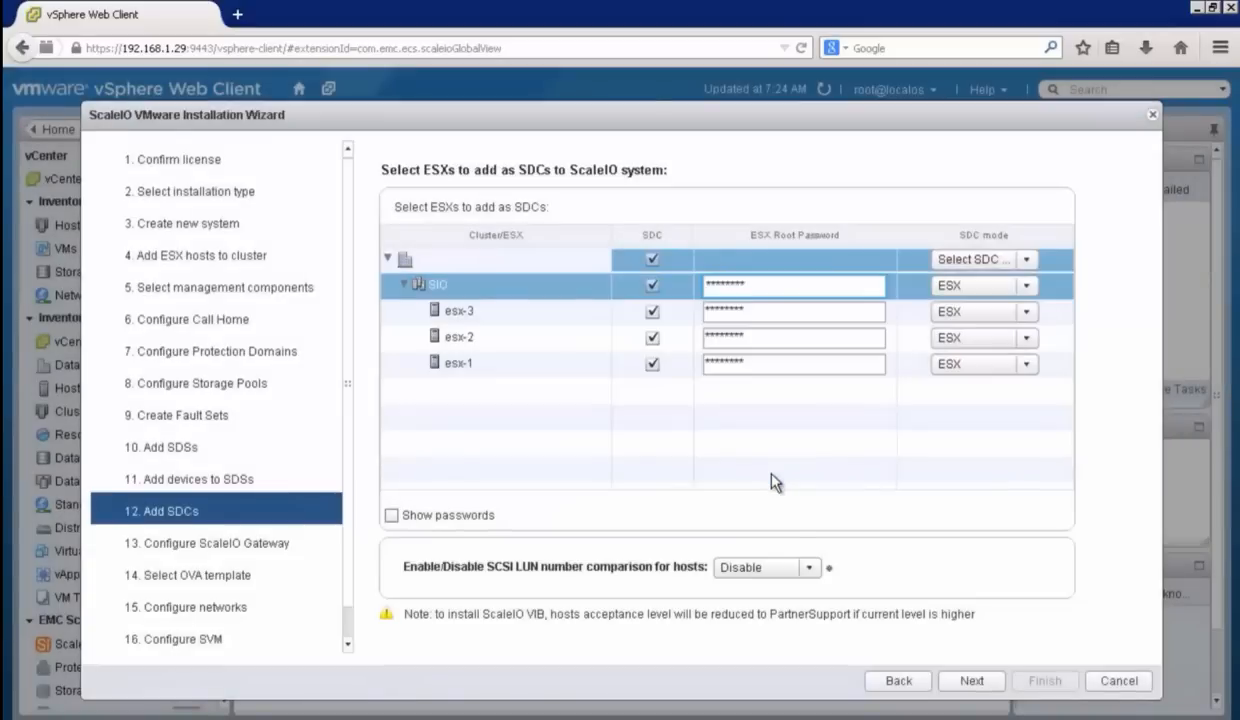
{"action": "left_click", "coordinate": [982, 686]}
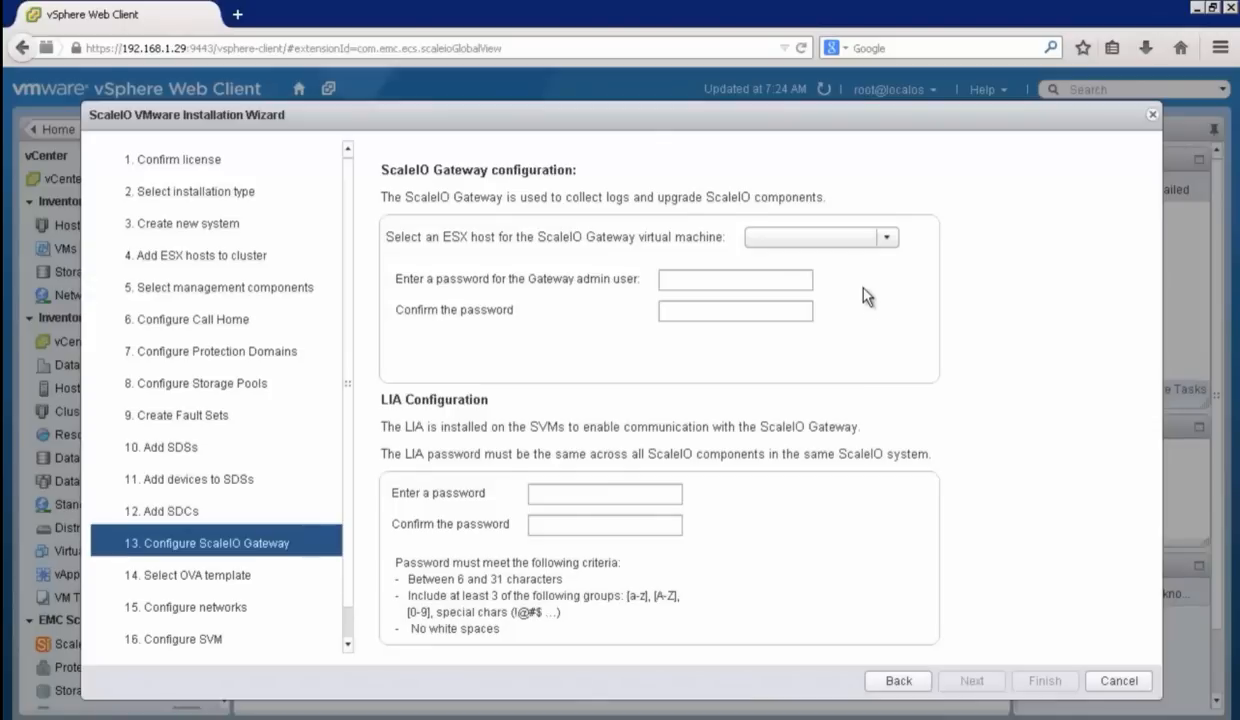
Step: Place the ScaleIO Gateway virtual machine on esx-1, enter and confirm the Gateway admin and LIA passwords, and continue to template selection
{"action": "left_click", "coordinate": [887, 238]}
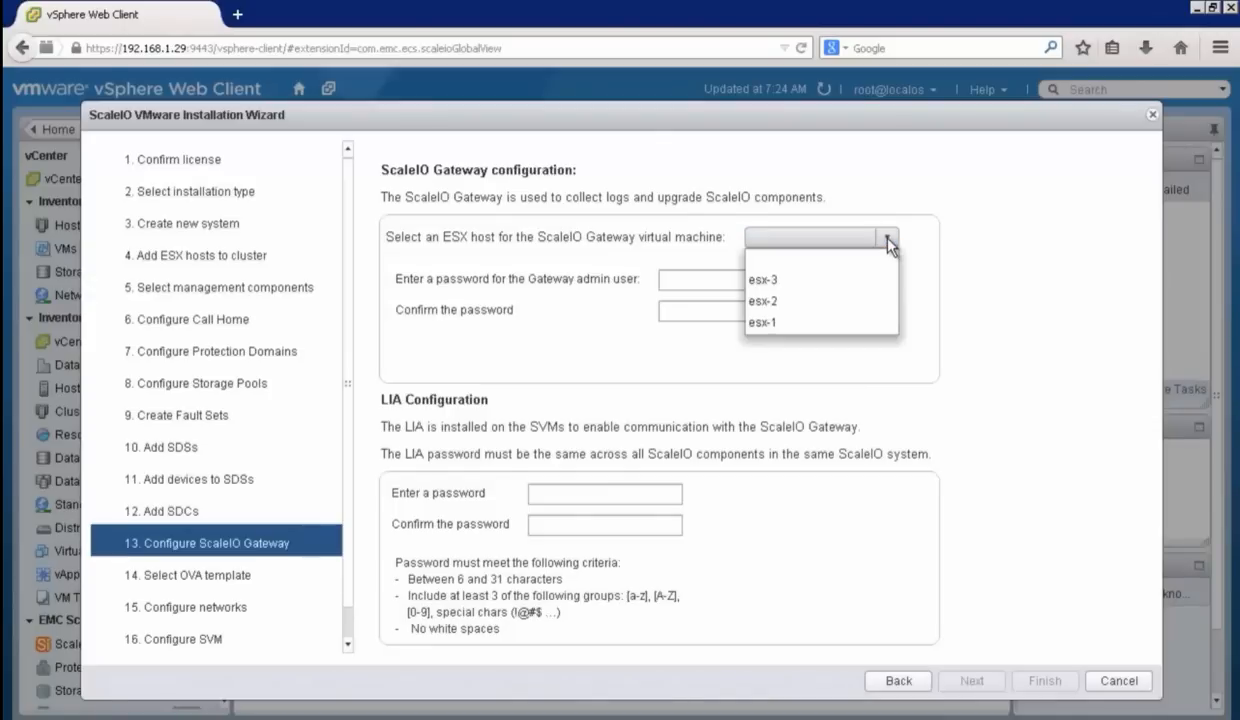
{"action": "left_click", "coordinate": [853, 330]}
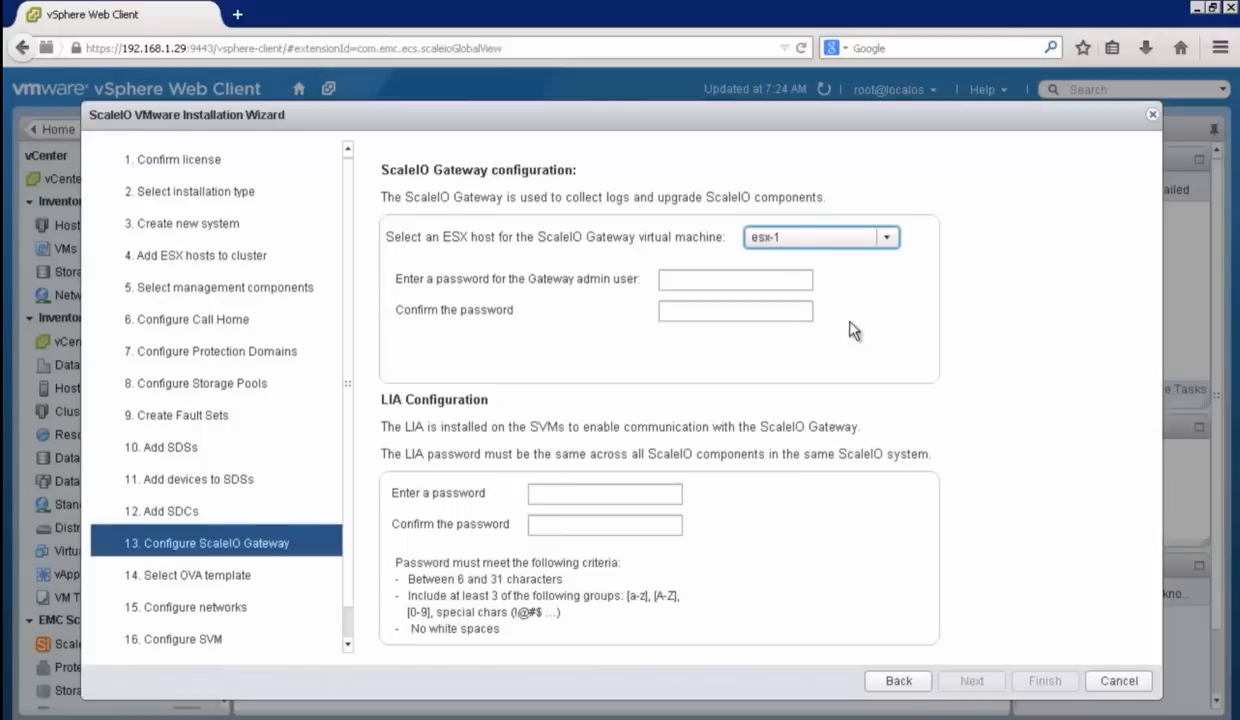
{"action": "left_click", "coordinate": [700, 280]}
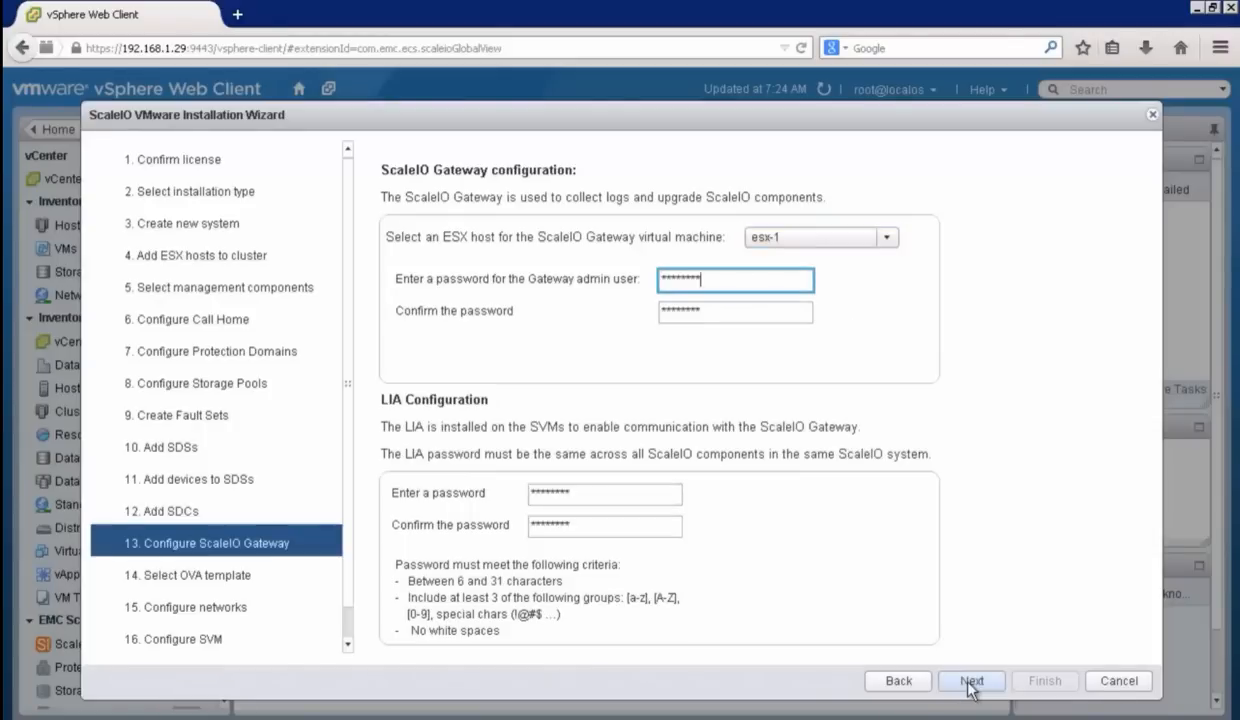
{"action": "left_click", "coordinate": [972, 680]}
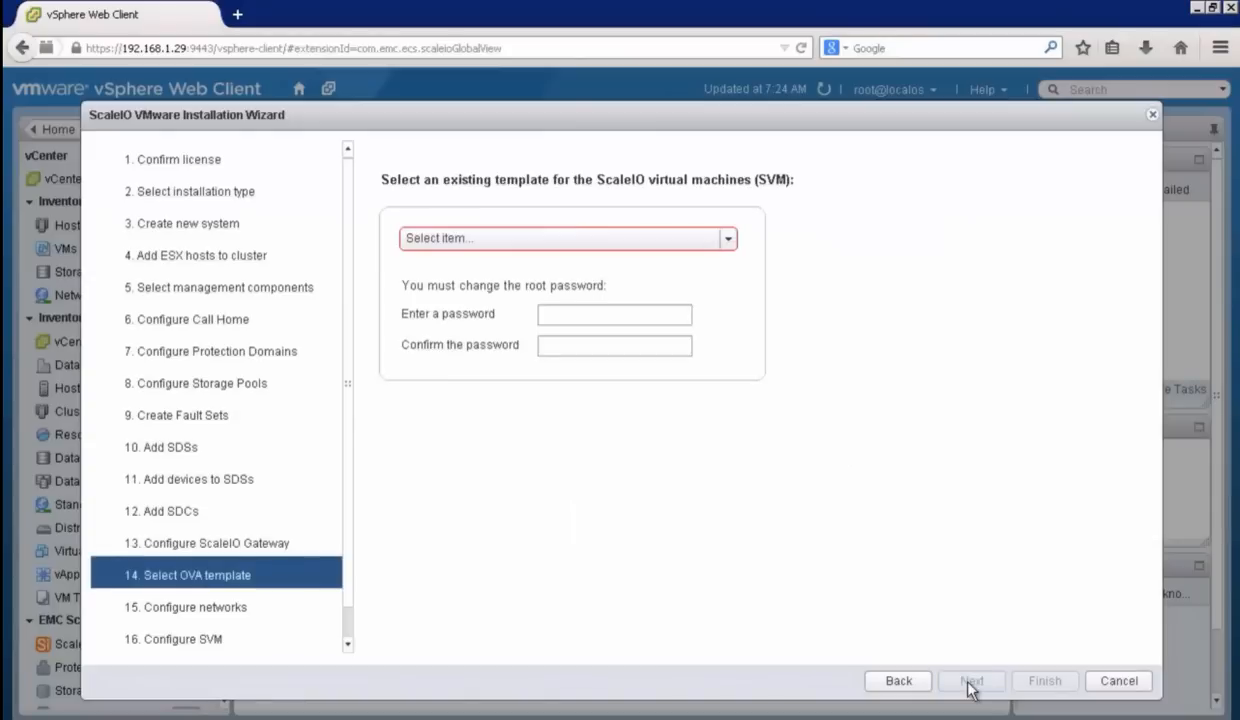
Step: Select the EMC ScaleIO SVM Template (v1.31.216.1) 1 (Datacenter) as the template for the ScaleIO virtual machines
{"action": "left_click", "coordinate": [730, 239]}
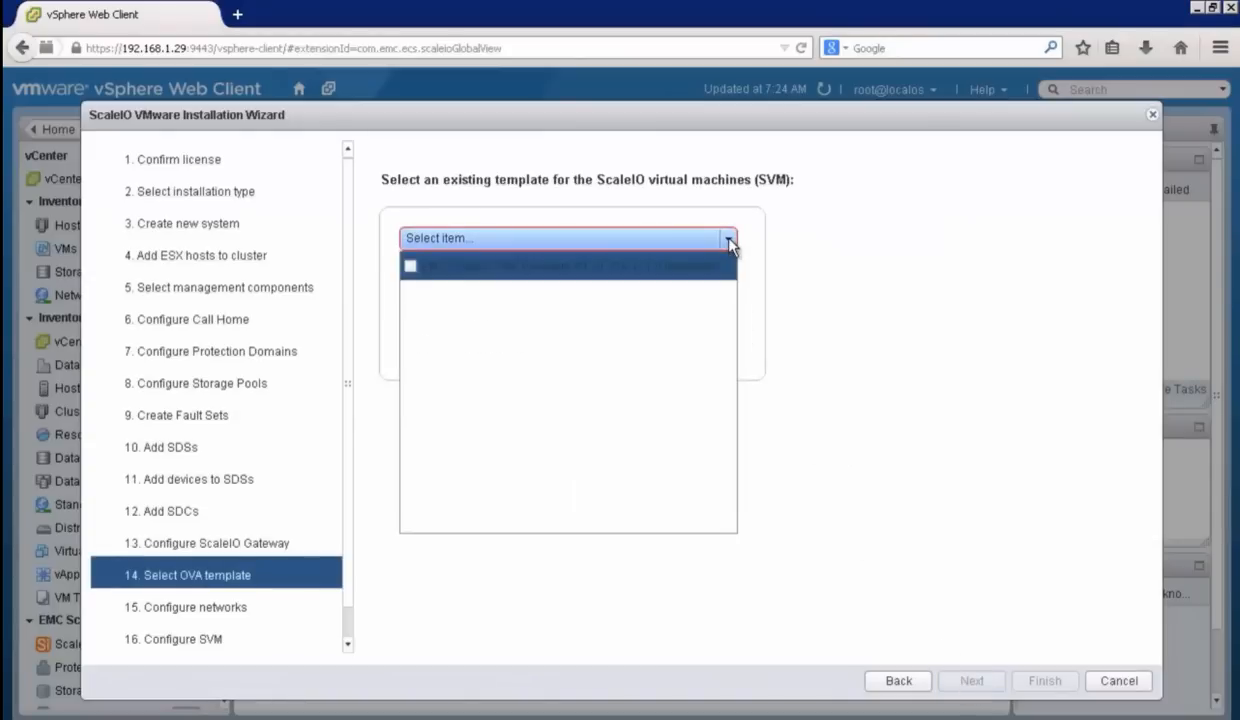
{"action": "left_click", "coordinate": [410, 267]}
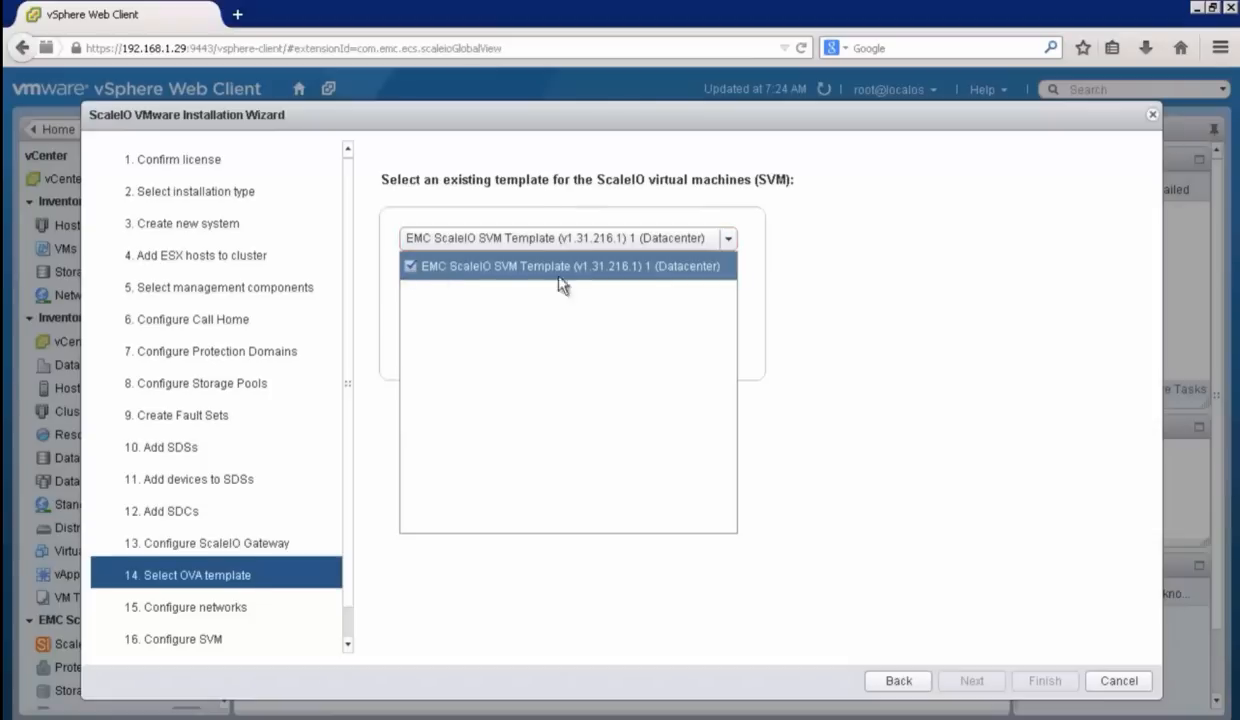
{"action": "left_click", "coordinate": [807, 433]}
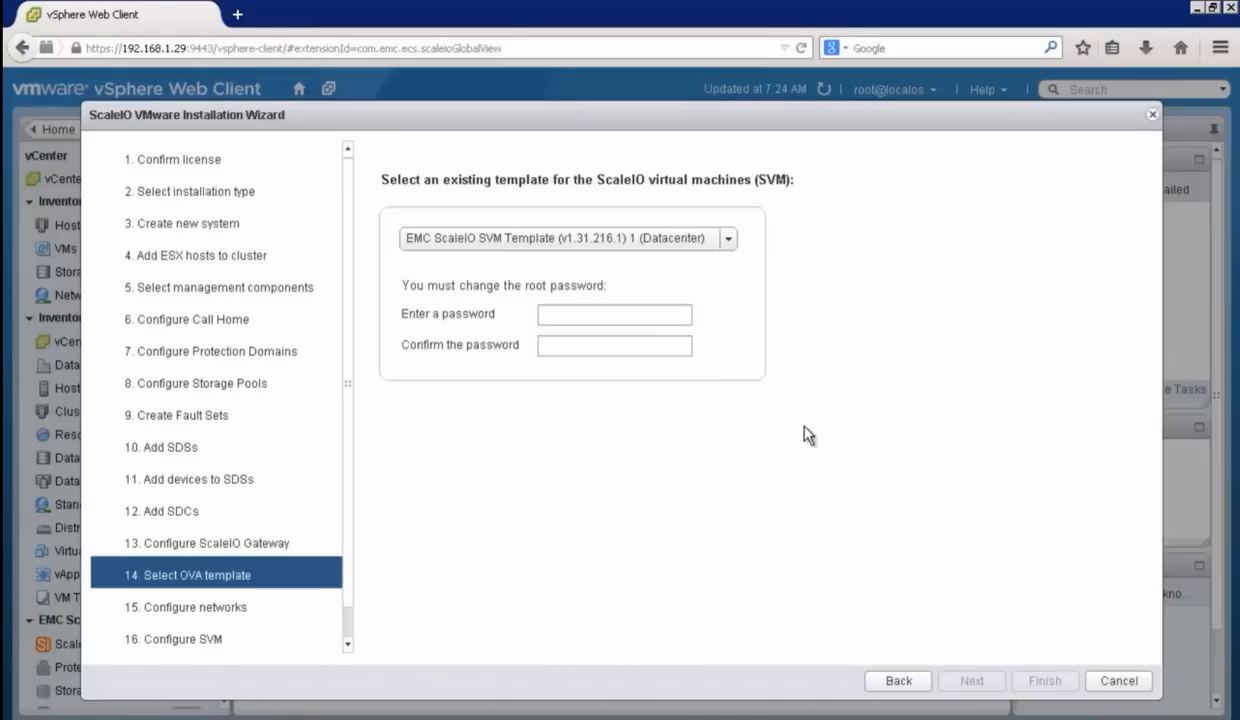
Step: Enter and confirm the new root password for the ScaleIO virtual machines, and continue to network configuration
{"action": "left_click", "coordinate": [575, 314]}
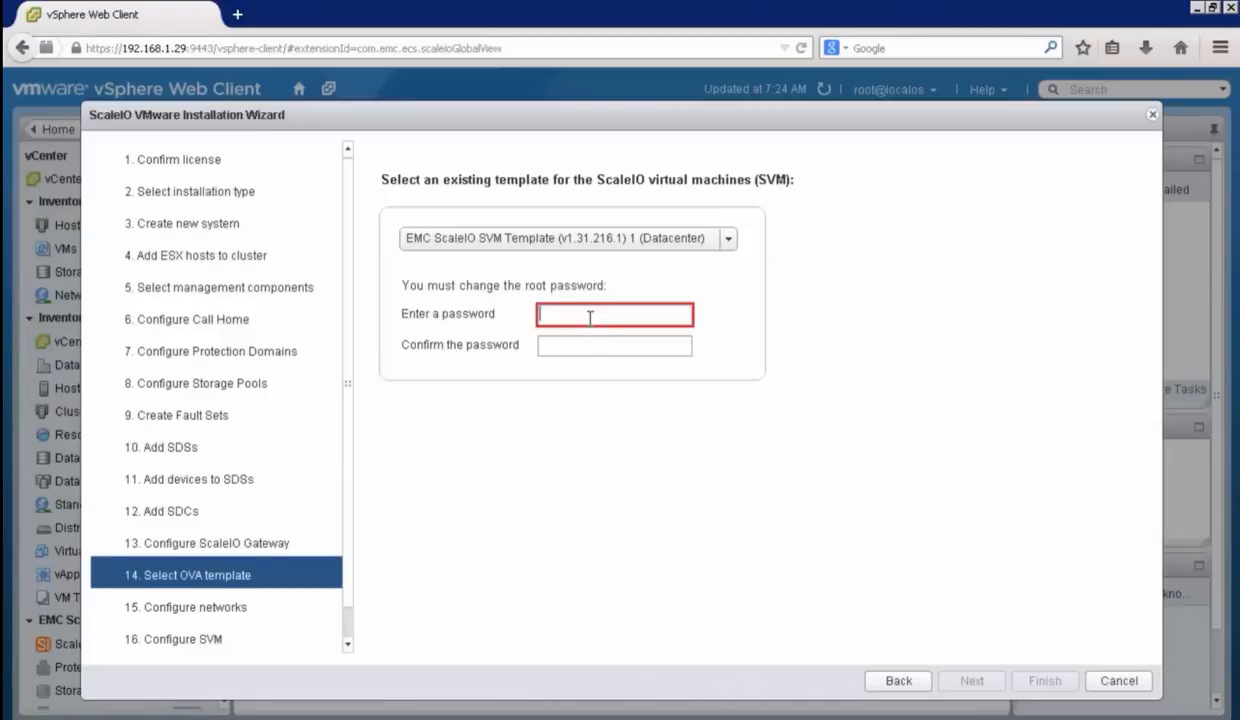
{"action": "type", "text": "****"}
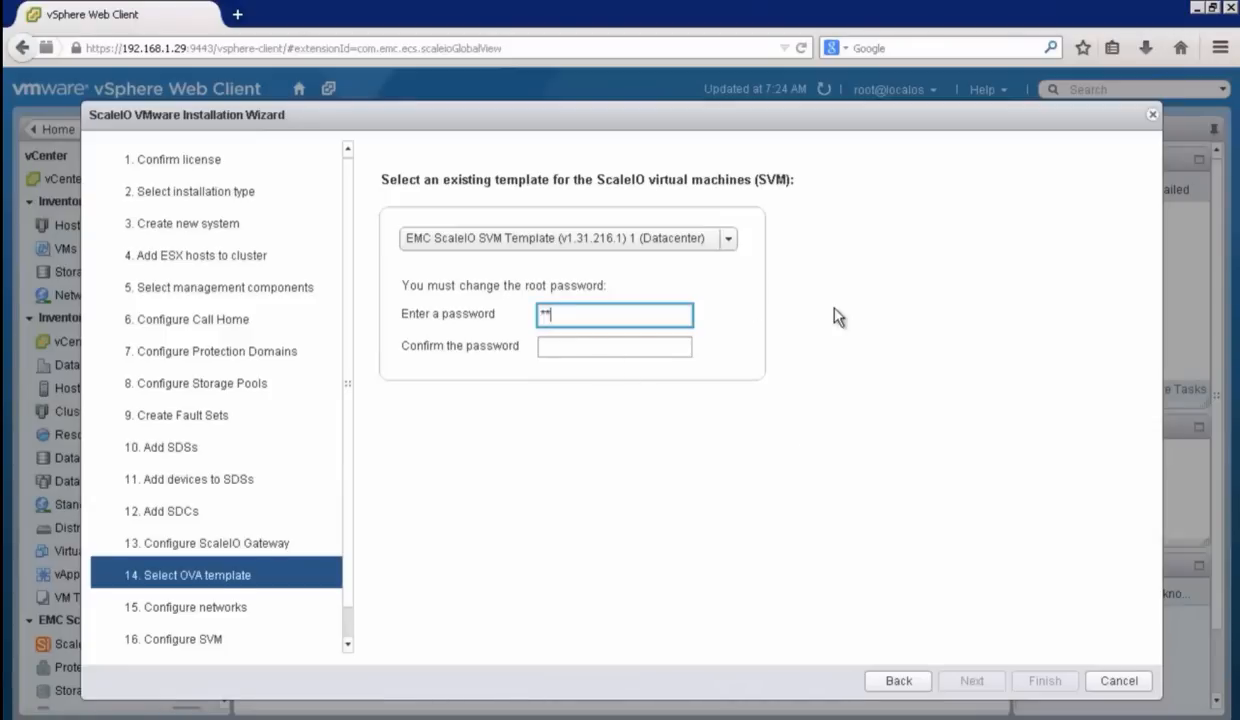
{"action": "type", "text": "*****"}
{"action": "left_click", "coordinate": [631, 347]}
{"action": "type", "text": "********"}
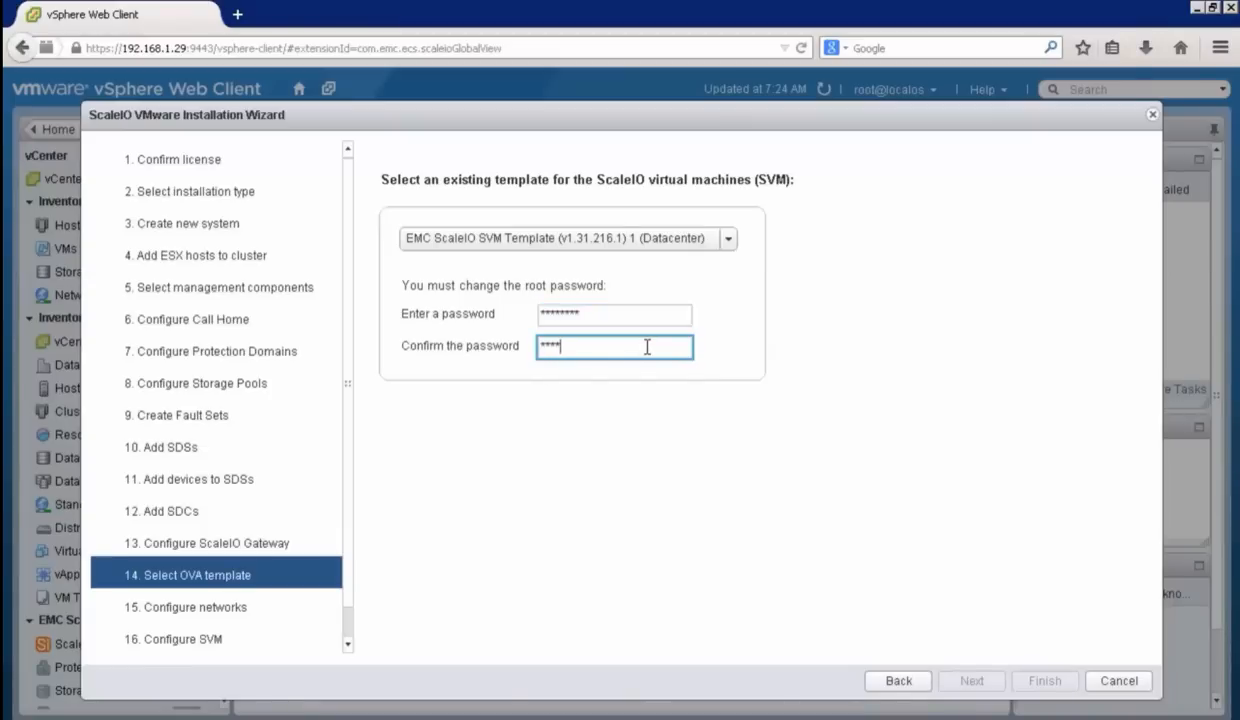
{"action": "type", "text": "*"}
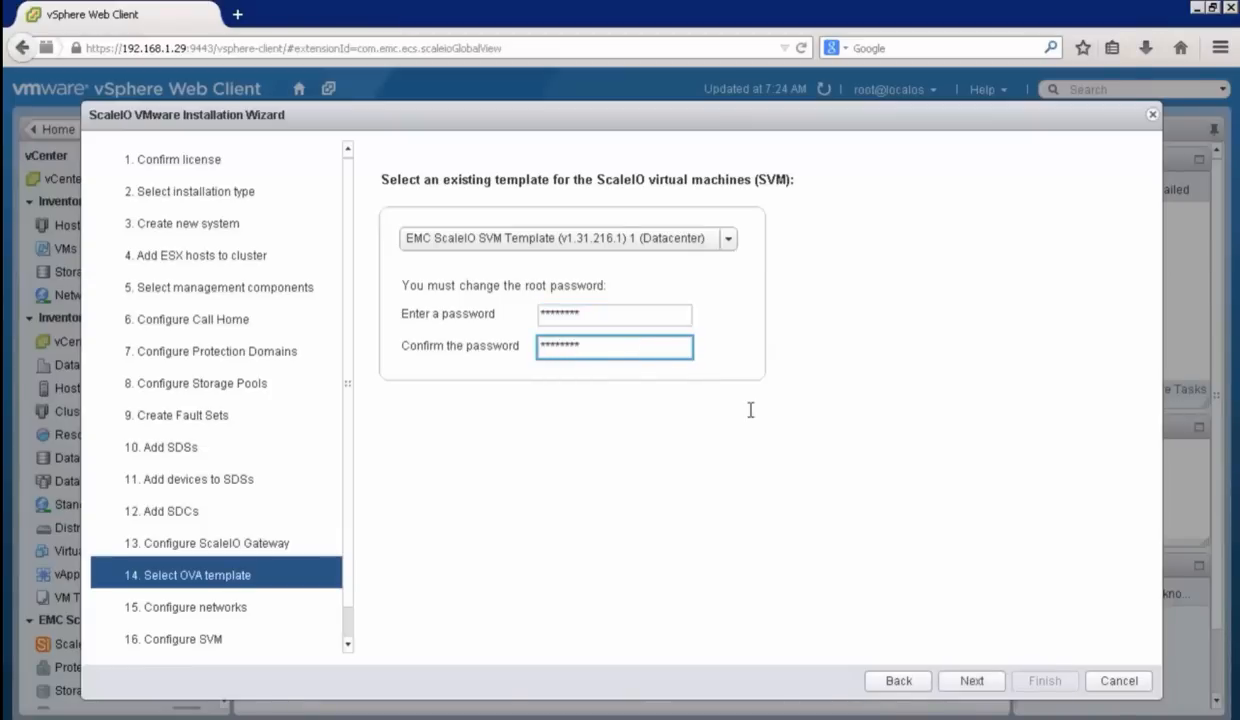
{"action": "left_click", "coordinate": [968, 681]}
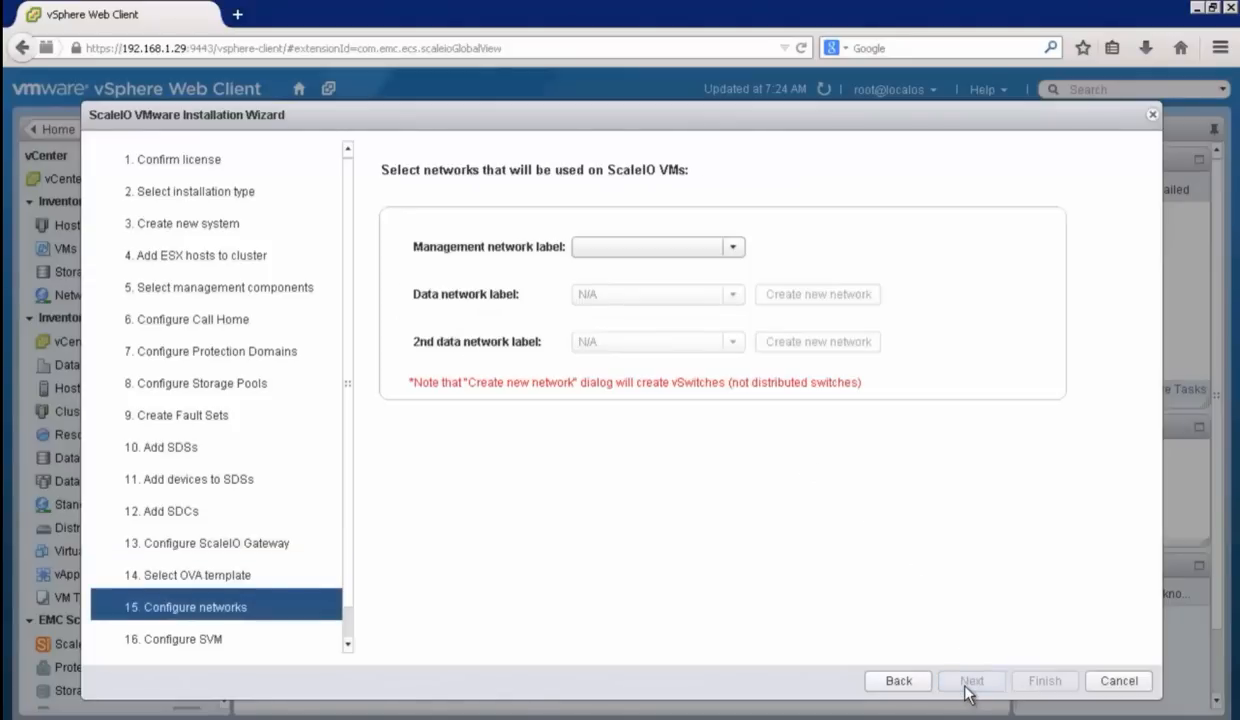
Step: Choose VM Network as the management network and start a new data network named scaleio_data with VMkernel name scaleio
{"action": "left_click", "coordinate": [735, 247]}
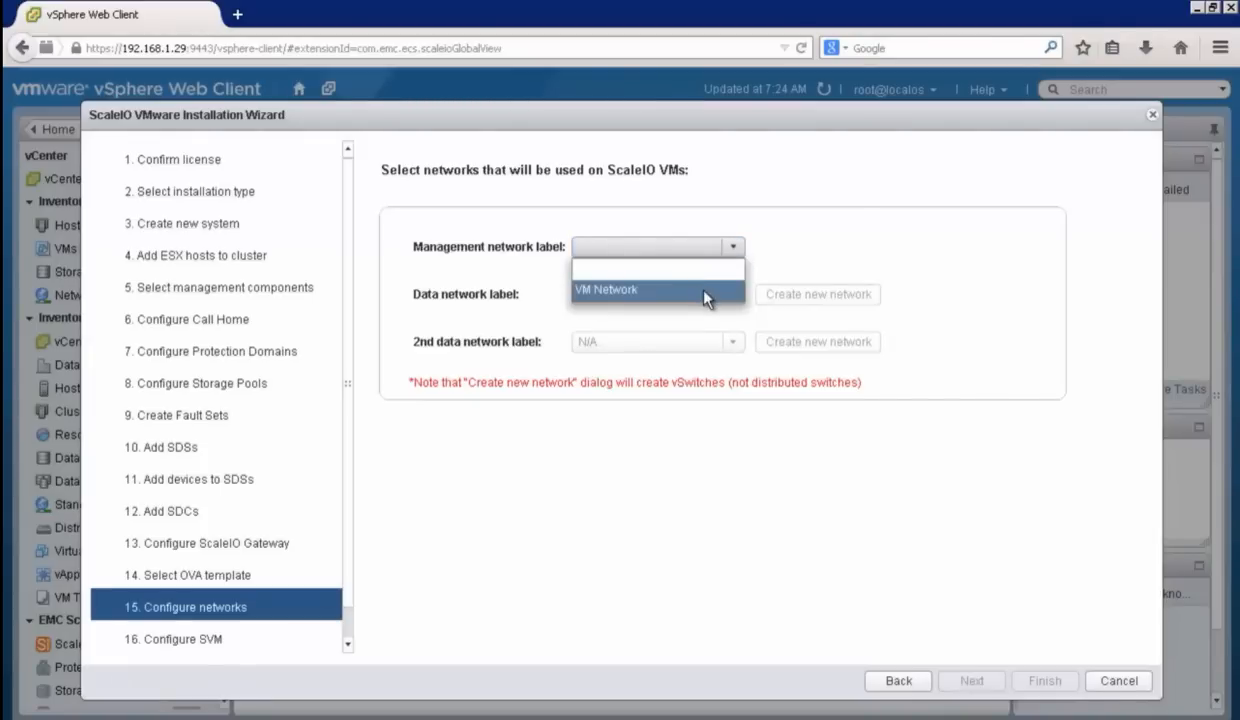
{"action": "left_click", "coordinate": [704, 292]}
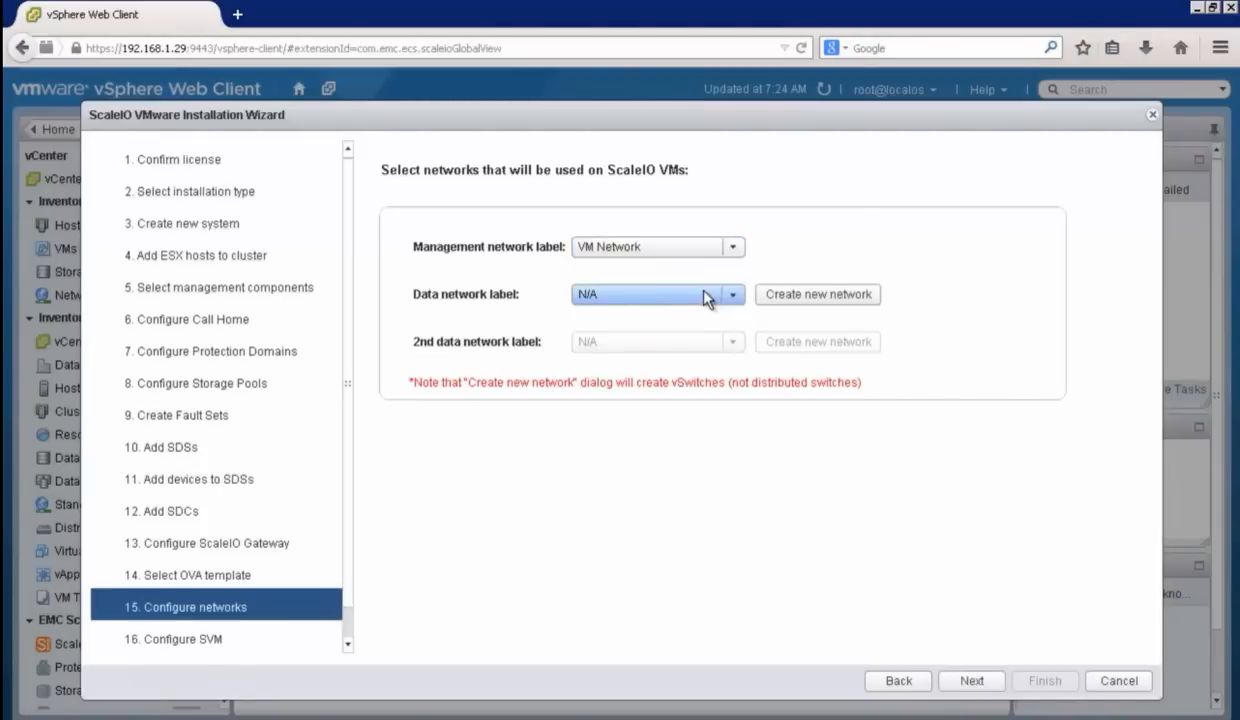
{"action": "left_click", "coordinate": [873, 296]}
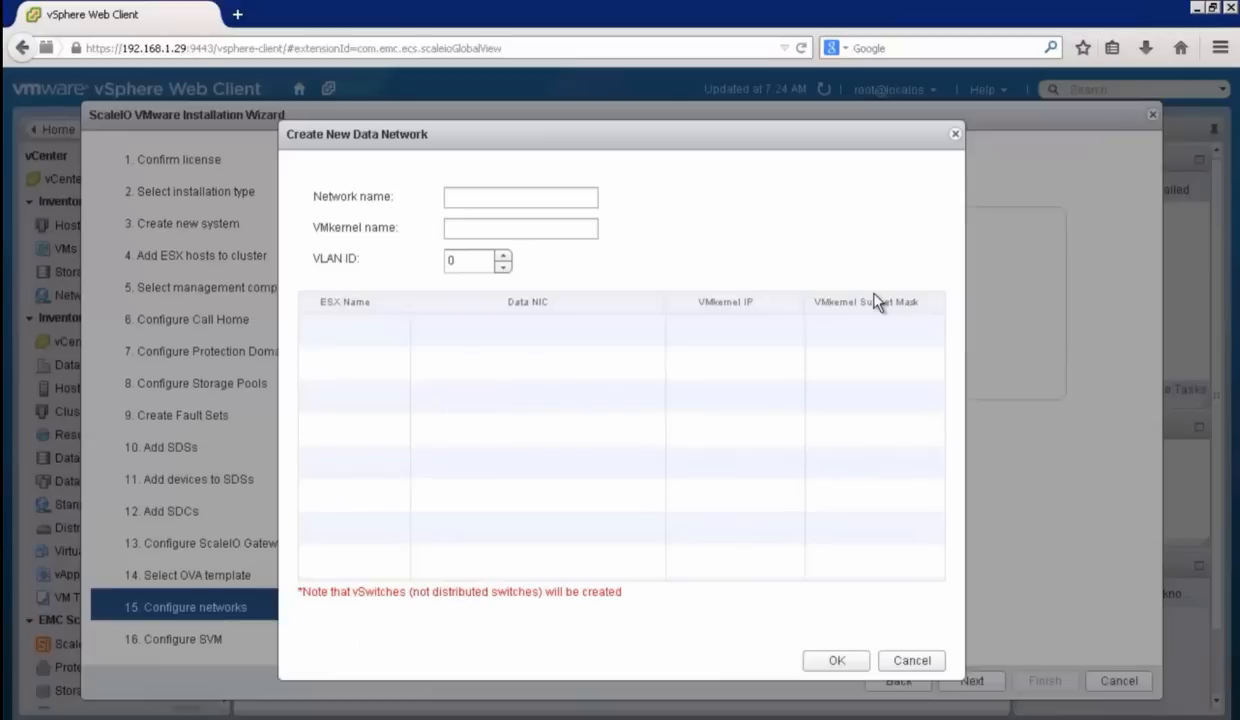
{"action": "left_click", "coordinate": [531, 171]}
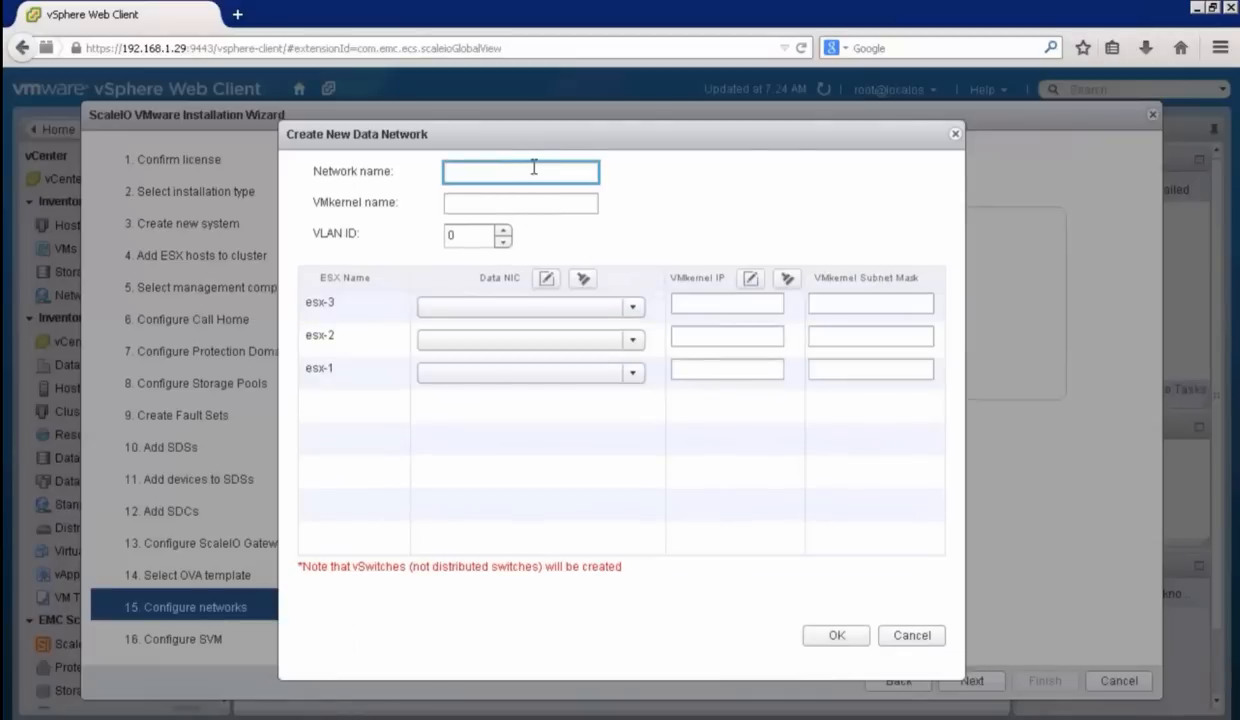
{"action": "type", "text": "scaleio_data"}
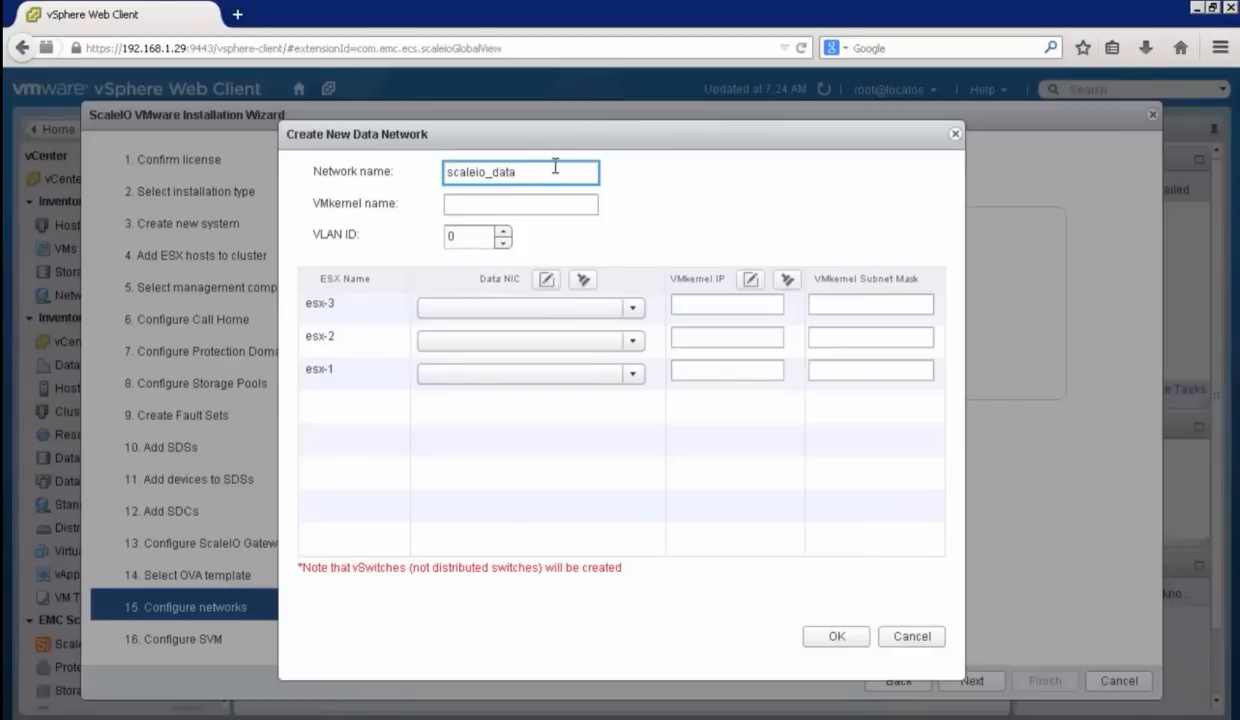
{"action": "key", "text": "Tab"}
{"action": "type", "text": "scaleio"}
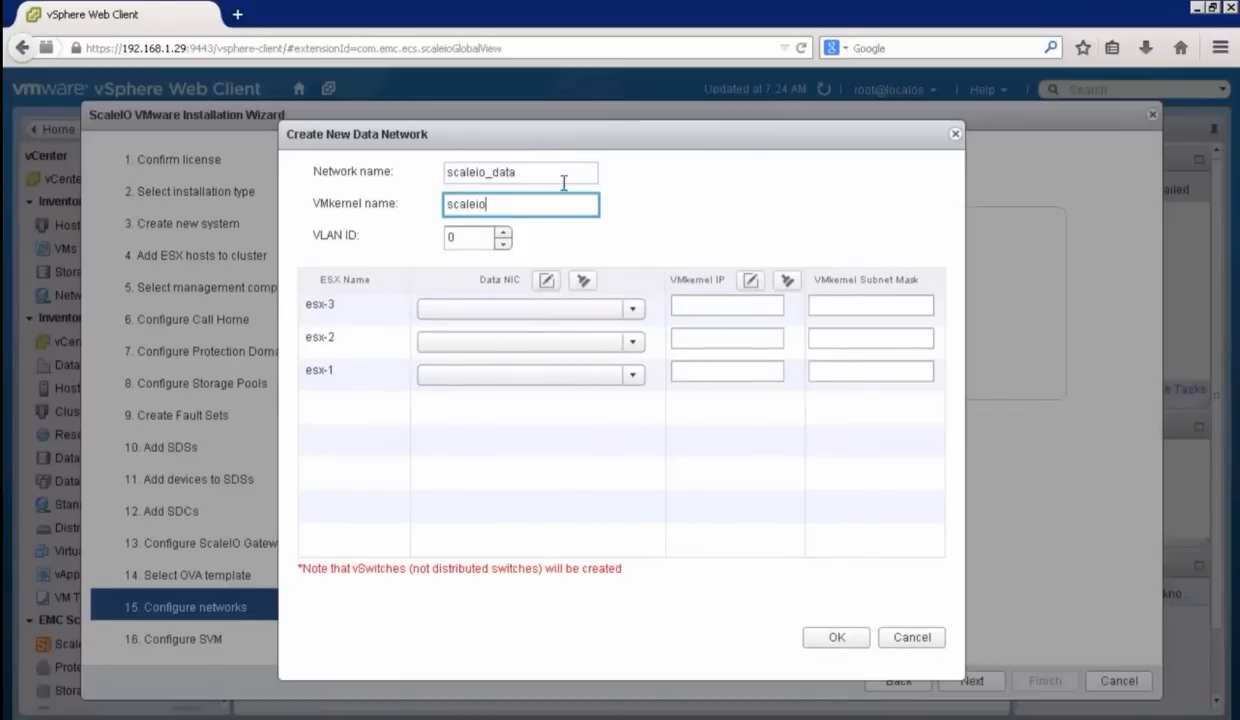
Step: Assign vmnic1 as the data NIC for esx-1, esx-2 and esx-3 in the new data network
{"action": "left_click", "coordinate": [633, 378]}
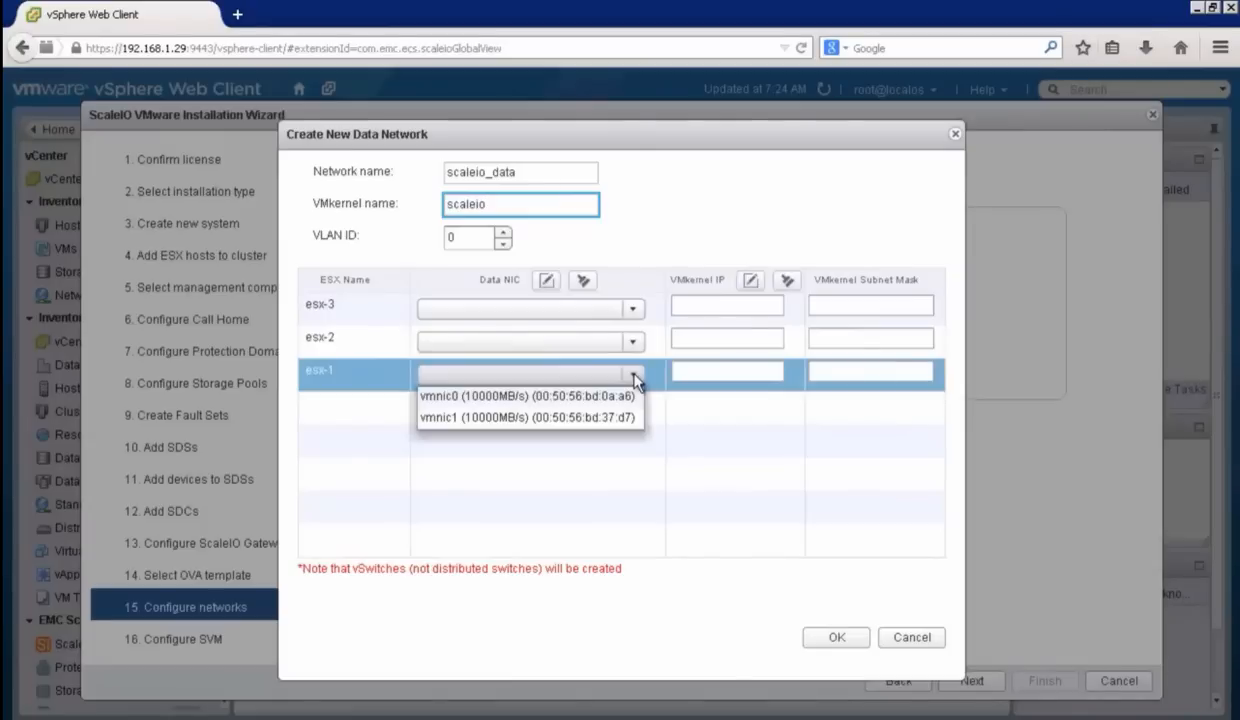
{"action": "left_click", "coordinate": [607, 418]}
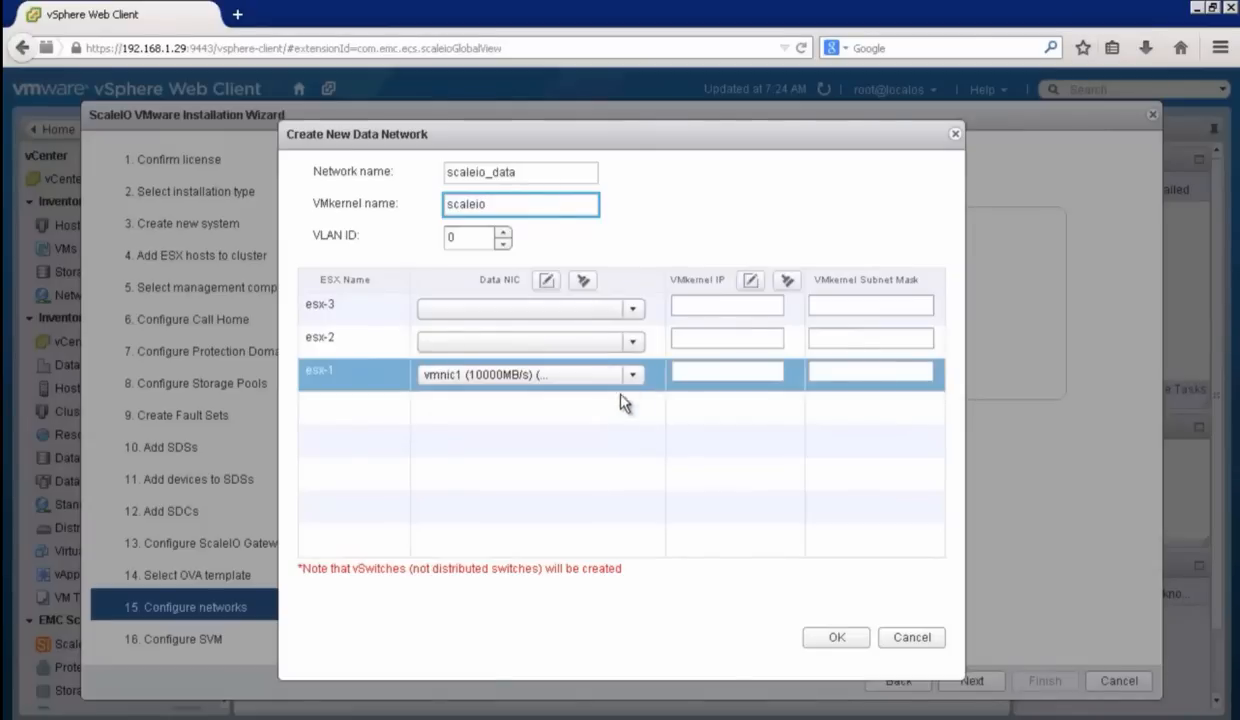
{"action": "left_click", "coordinate": [632, 342]}
{"action": "left_click", "coordinate": [605, 388]}
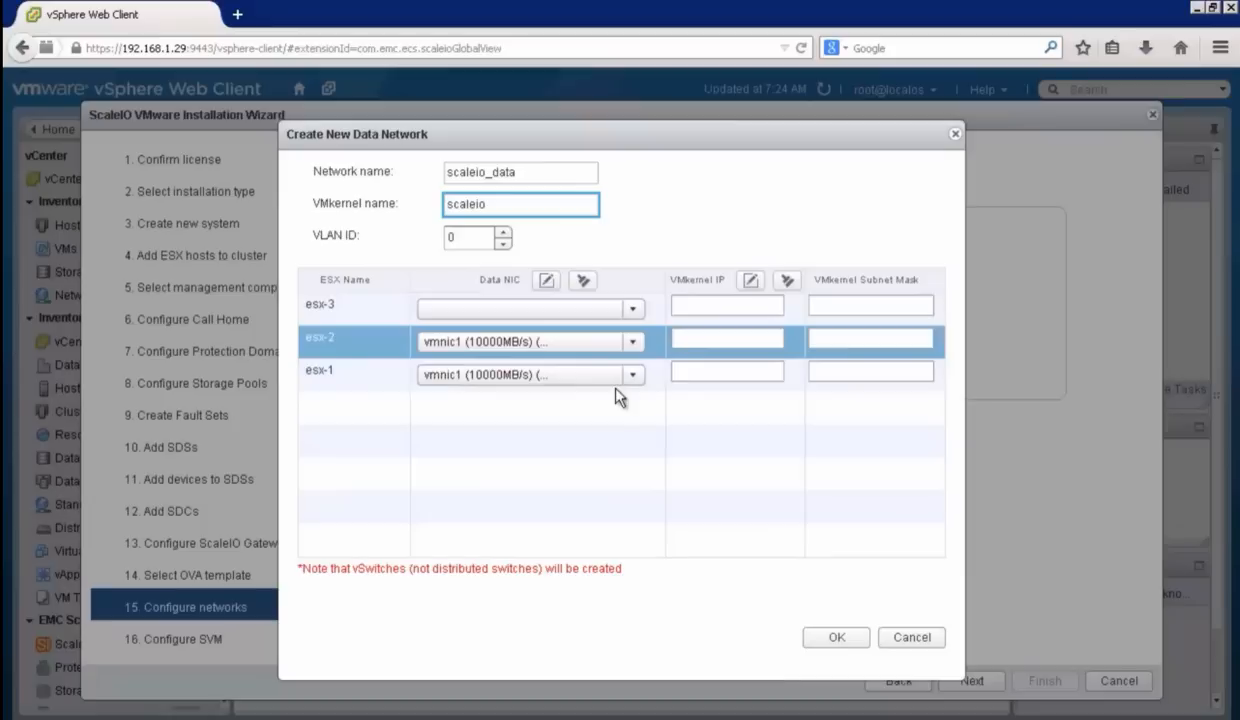
{"action": "left_click", "coordinate": [631, 310]}
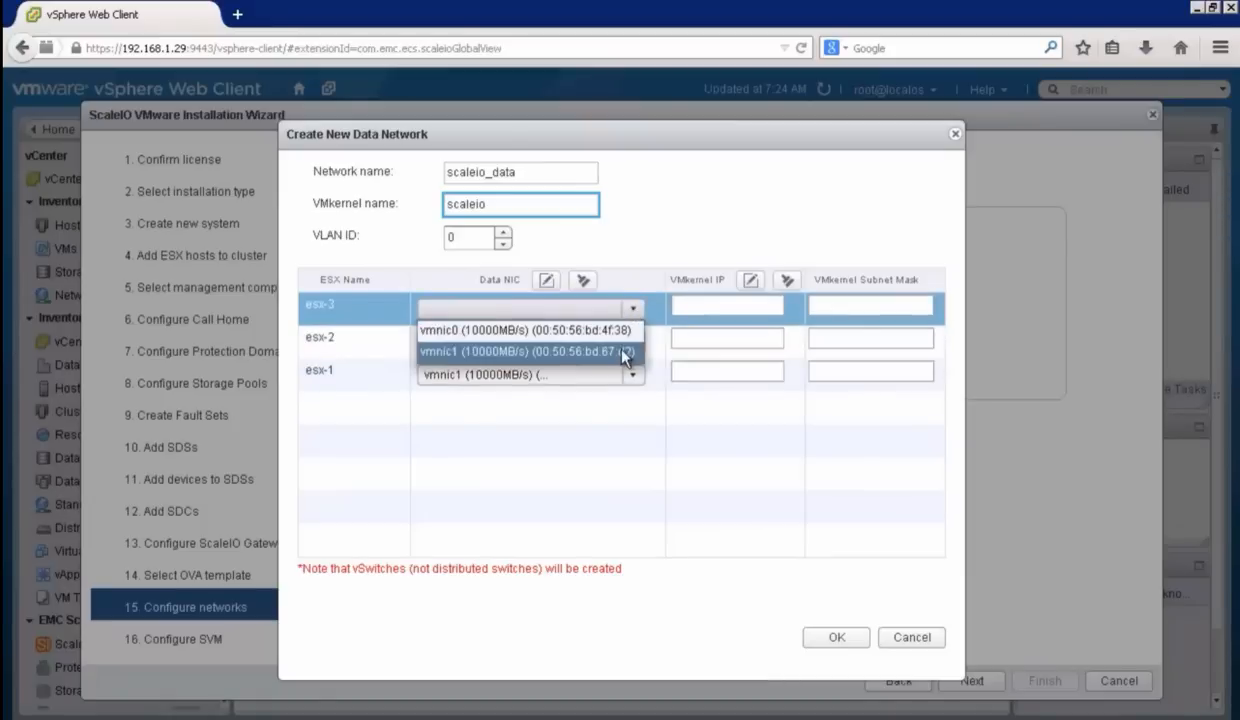
{"action": "left_click", "coordinate": [623, 356]}
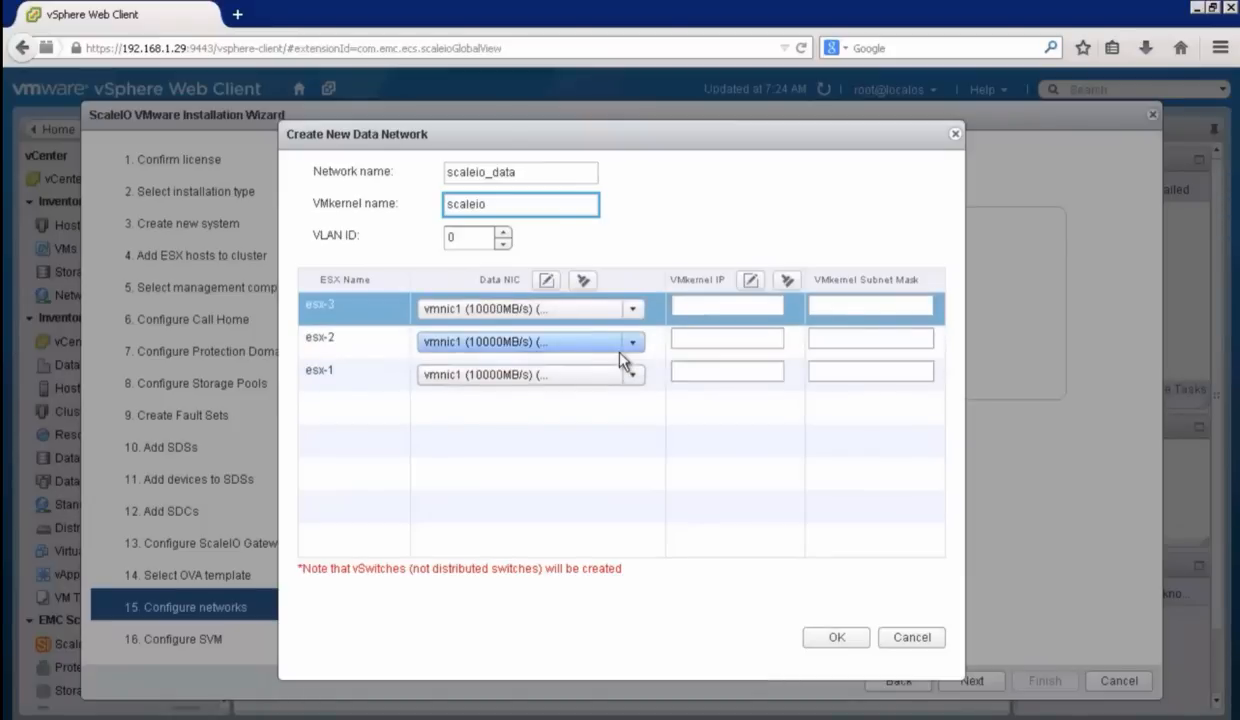
Step: Set the VMkernel IPs of esx-1, esx-2 and esx-3 to 192.168.2.30, 192.168.2.31 and 192.168.2.32, each with subnet mask 255.255.255.0
{"action": "left_click", "coordinate": [700, 372]}
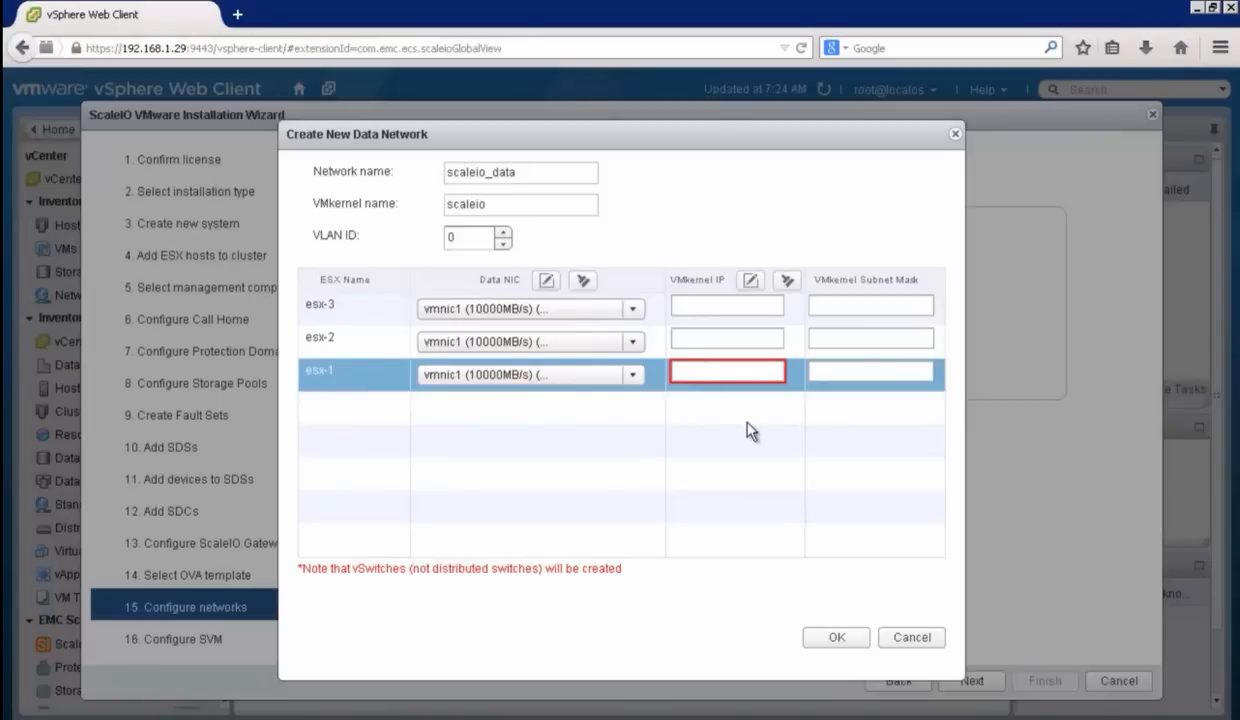
{"action": "type", "text": "192.1"}
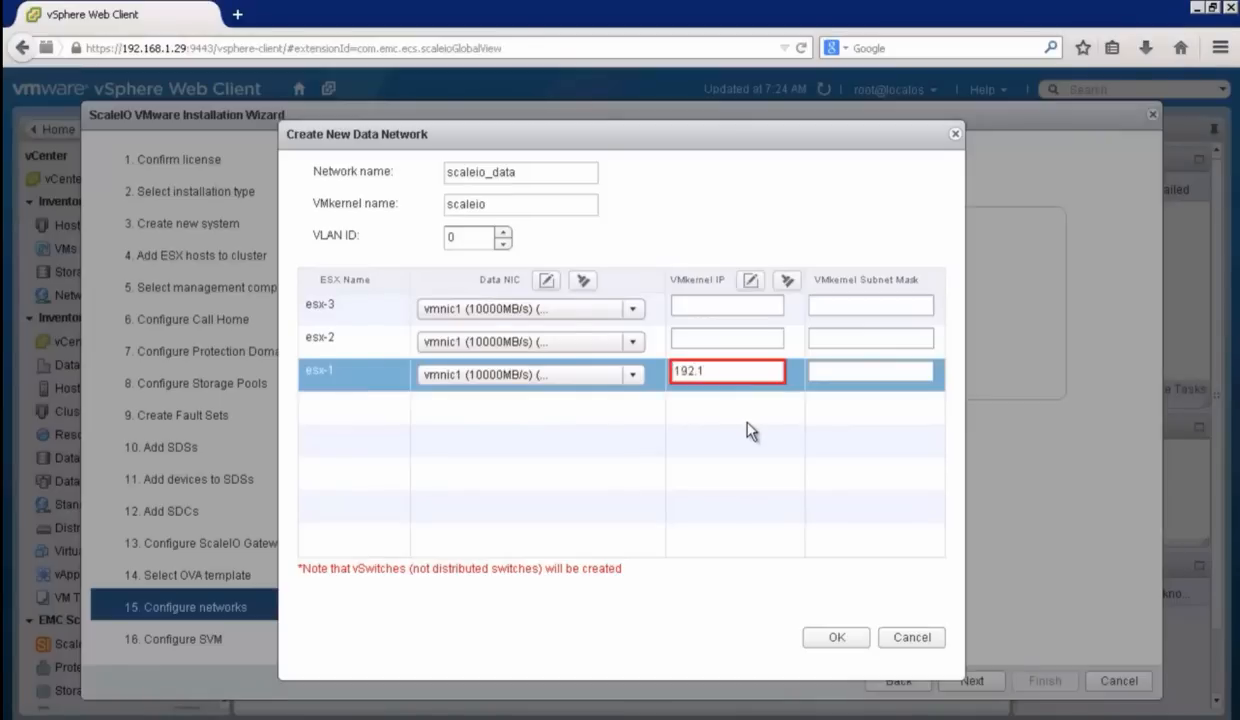
{"action": "type", "text": "68.2.30"}
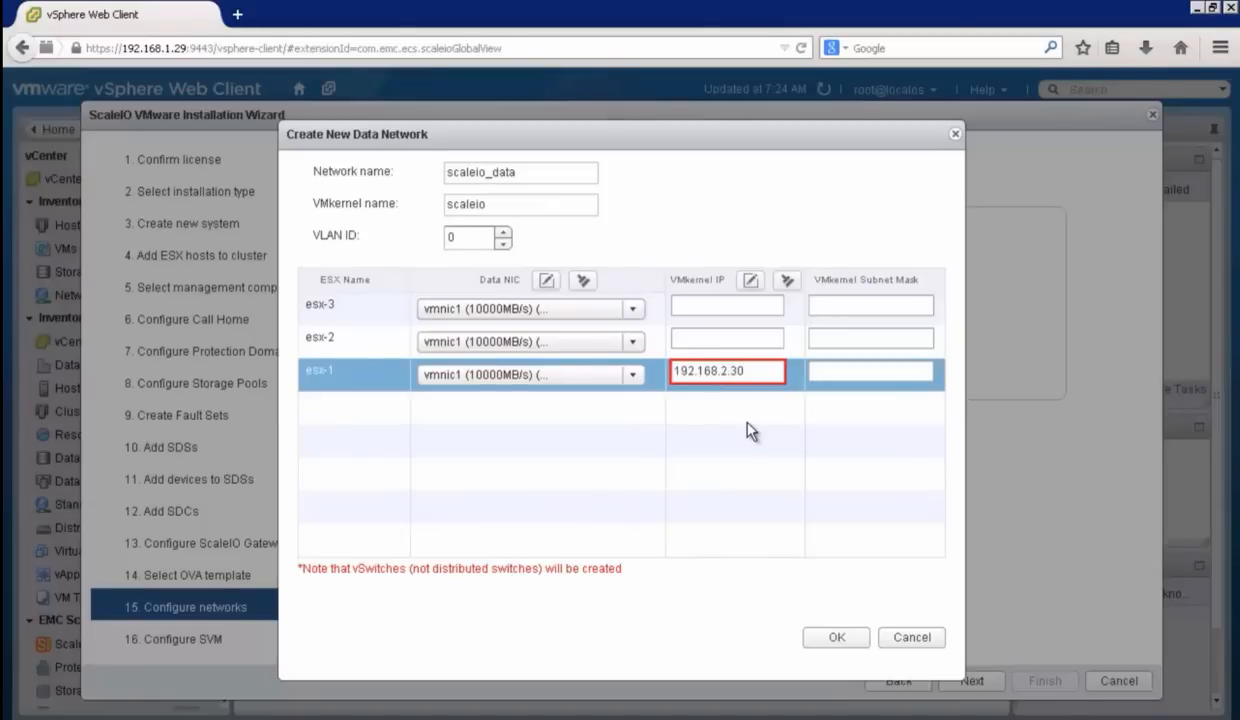
{"action": "left_click", "coordinate": [829, 372]}
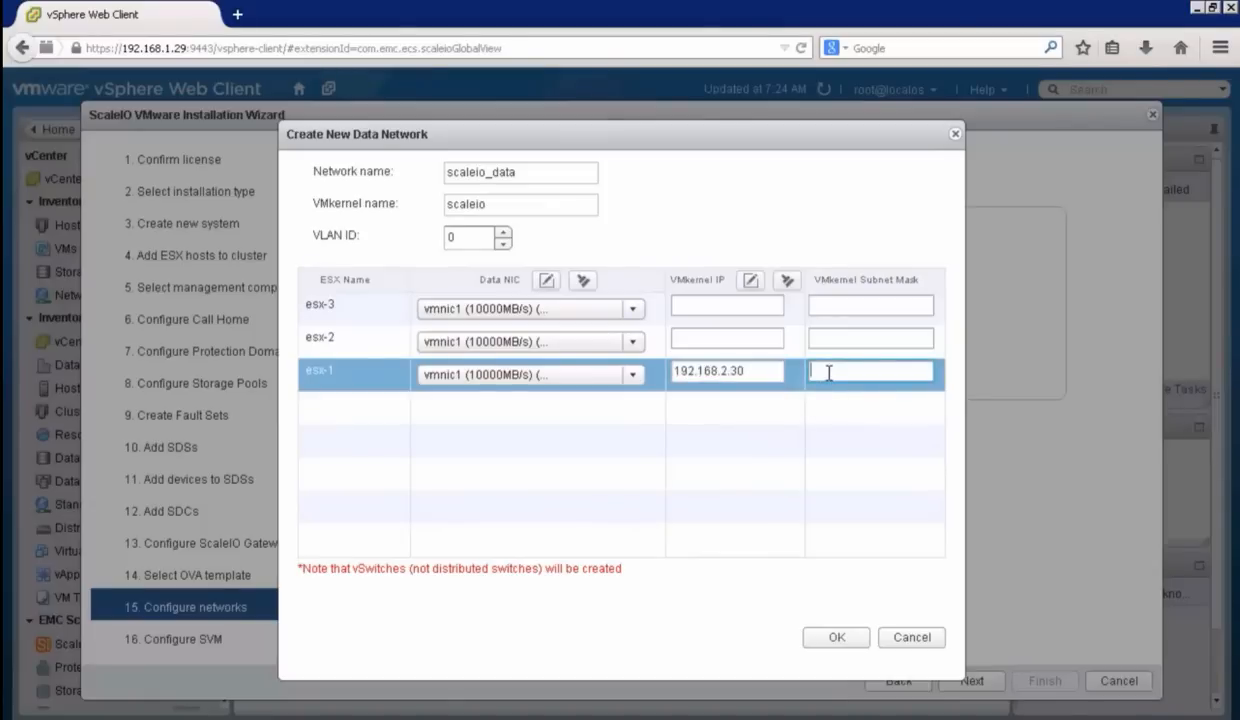
{"action": "type", "text": "1"}
{"action": "type", "text": "55.255.2"}
{"action": "type", "text": "55.0"}
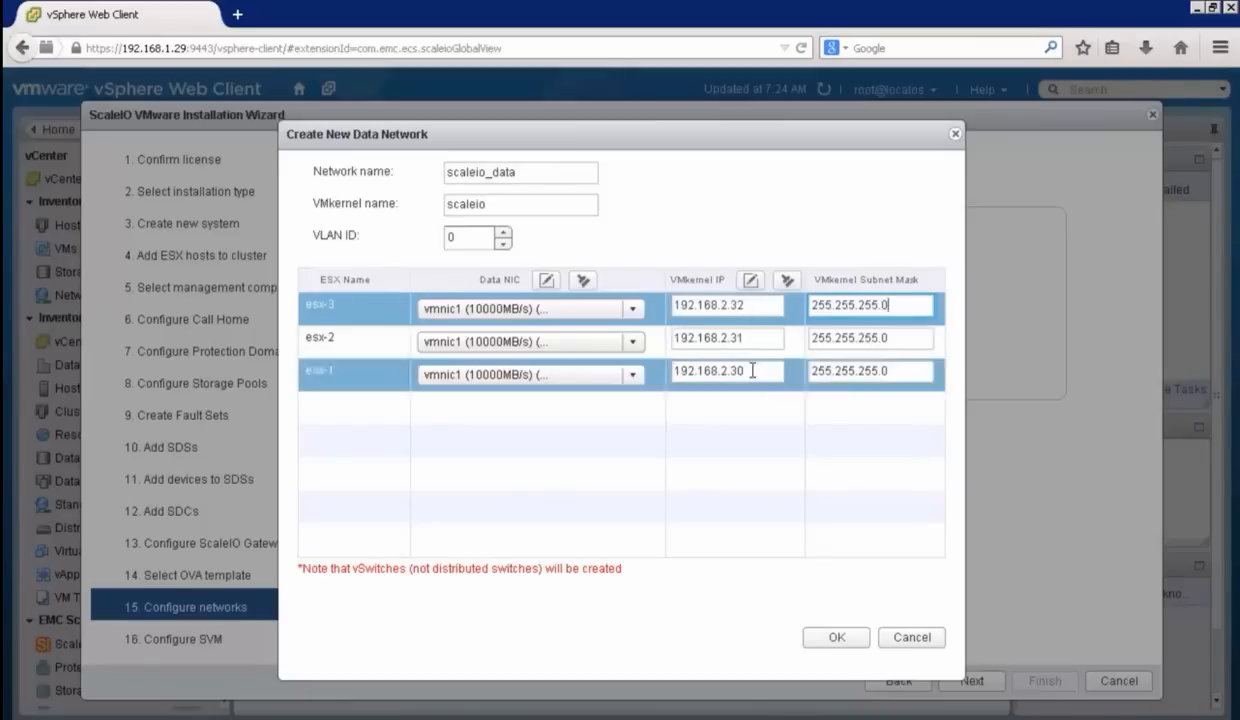
{"action": "left_click", "coordinate": [752, 371]}
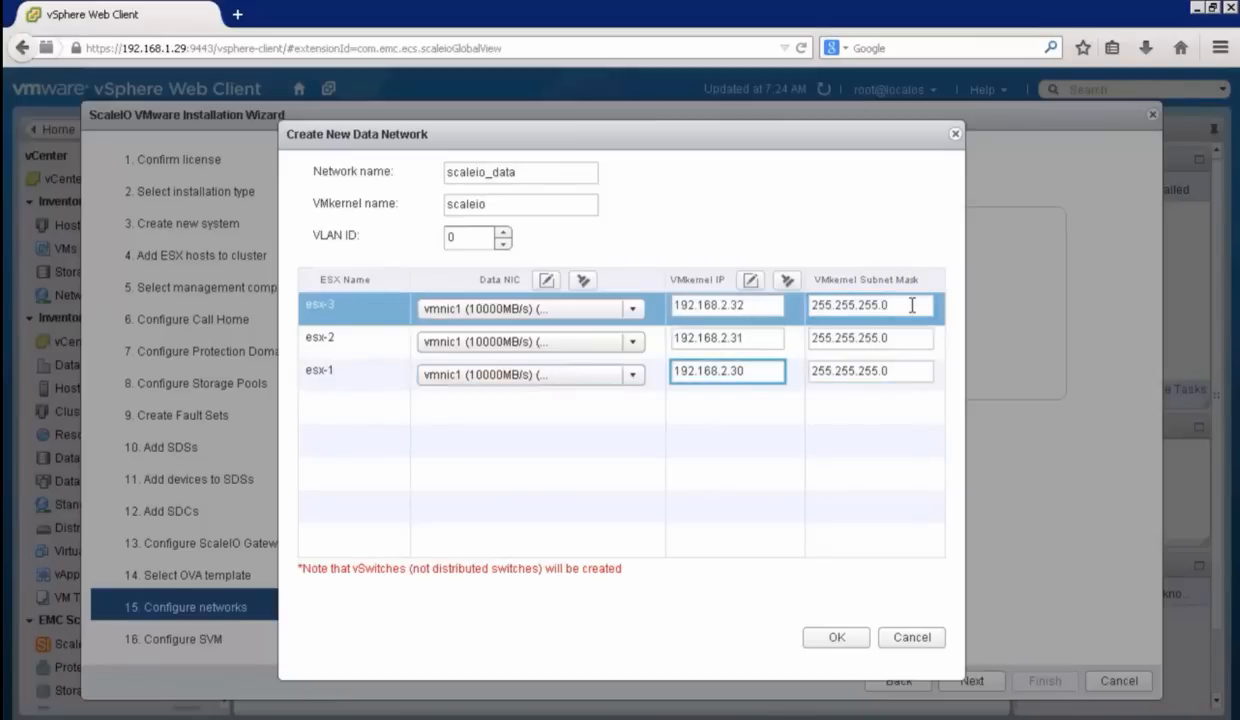
Step: Create the scaleio_data network on all the ESX hosts and continue to the SVM configuration
{"action": "left_click", "coordinate": [838, 636]}
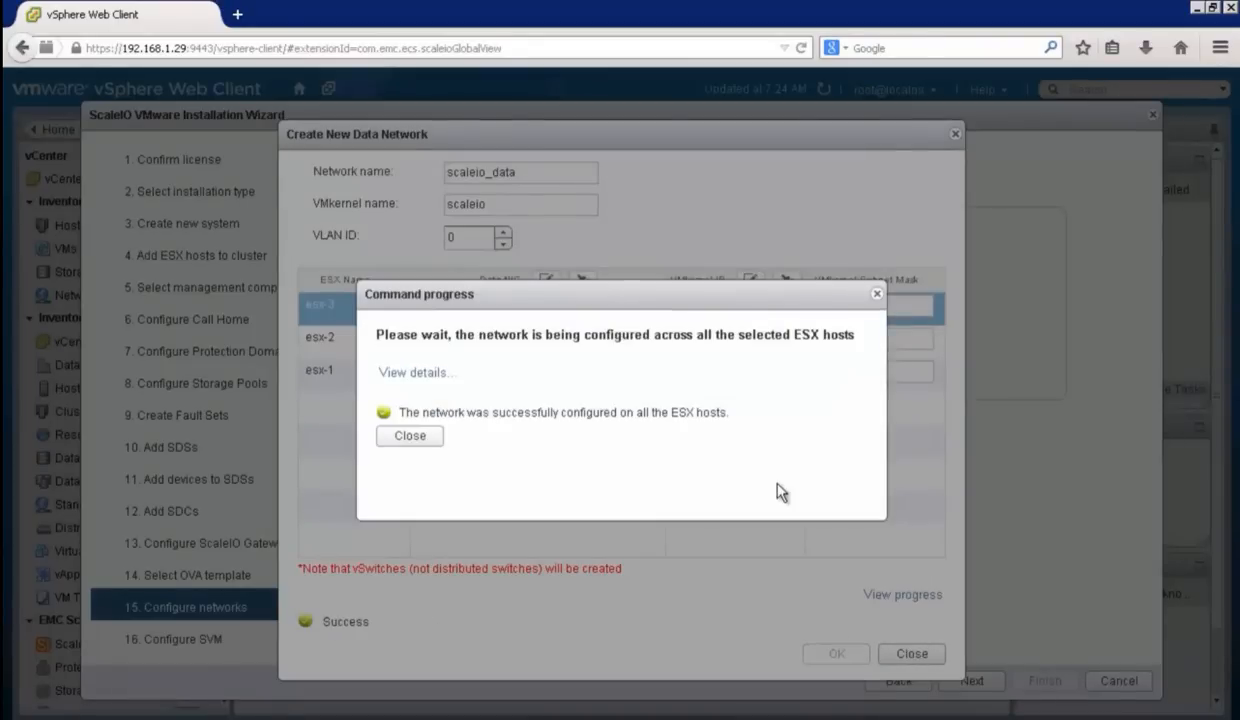
{"action": "left_click", "coordinate": [410, 436]}
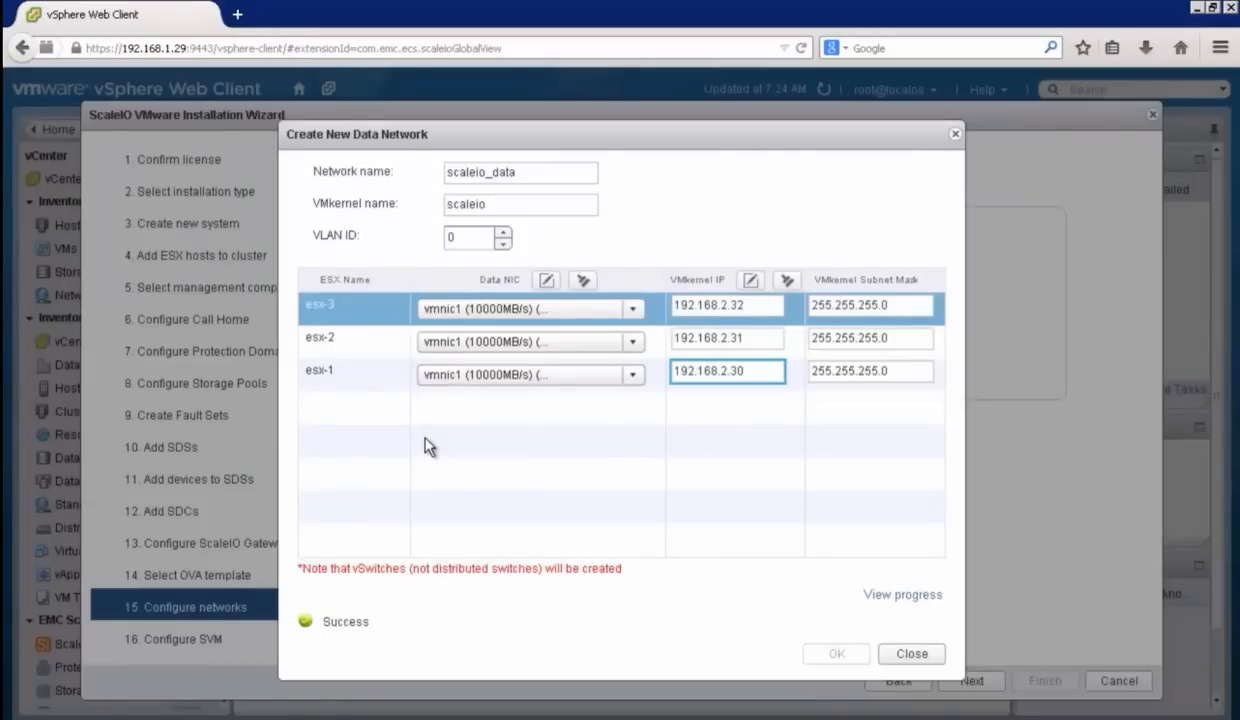
{"action": "left_click", "coordinate": [912, 656]}
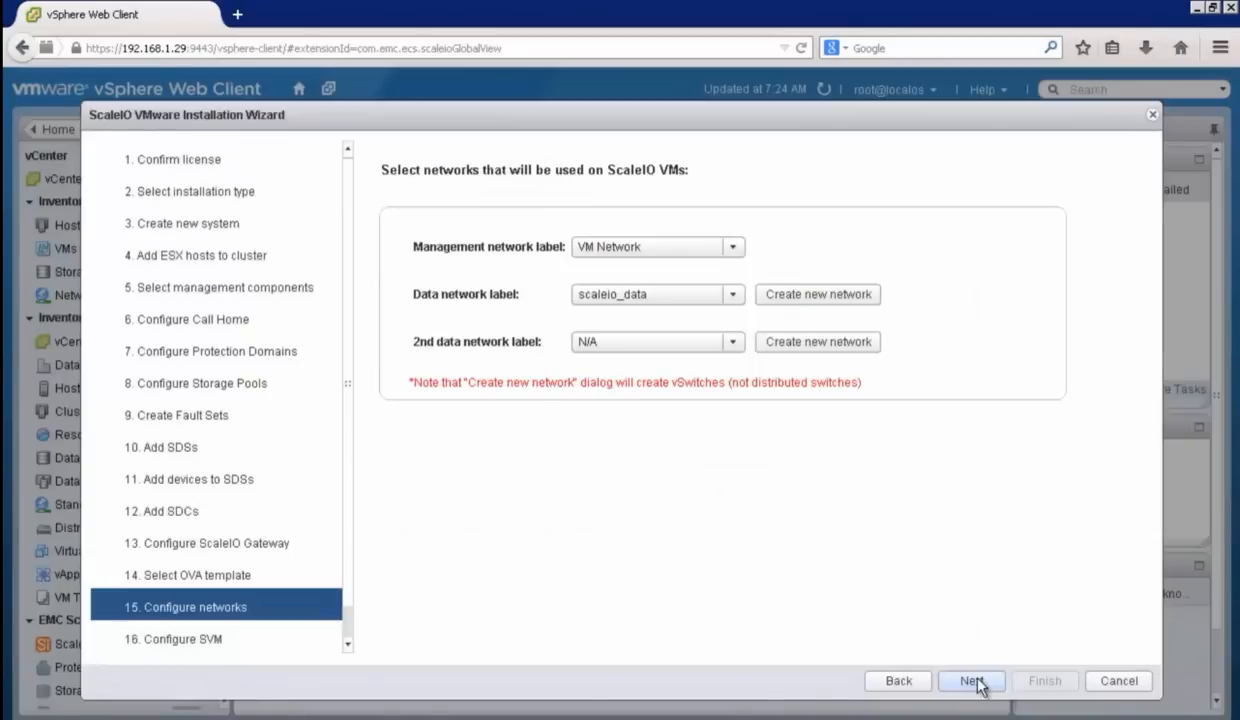
{"action": "left_click", "coordinate": [971, 681]}
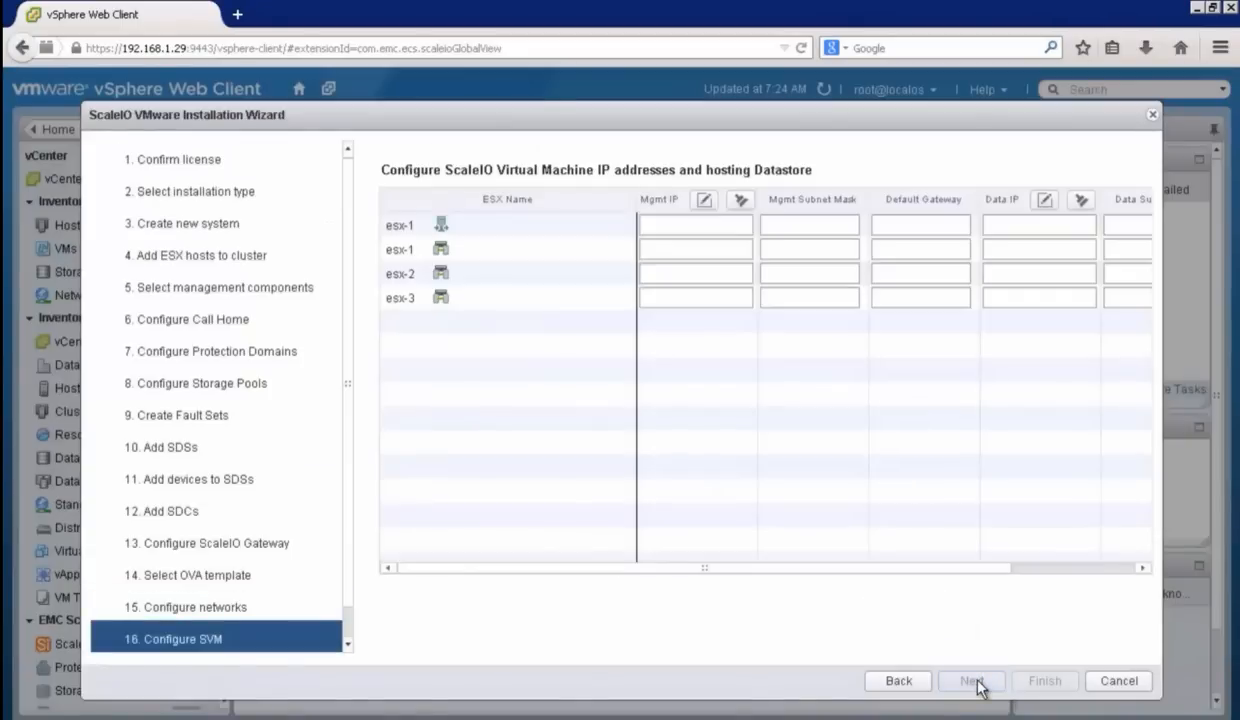
Step: Examine the role of each ScaleIO virtual machine listed for esx-1, esx-2 and esx-3
{"action": "left_click", "coordinate": [442, 230]}
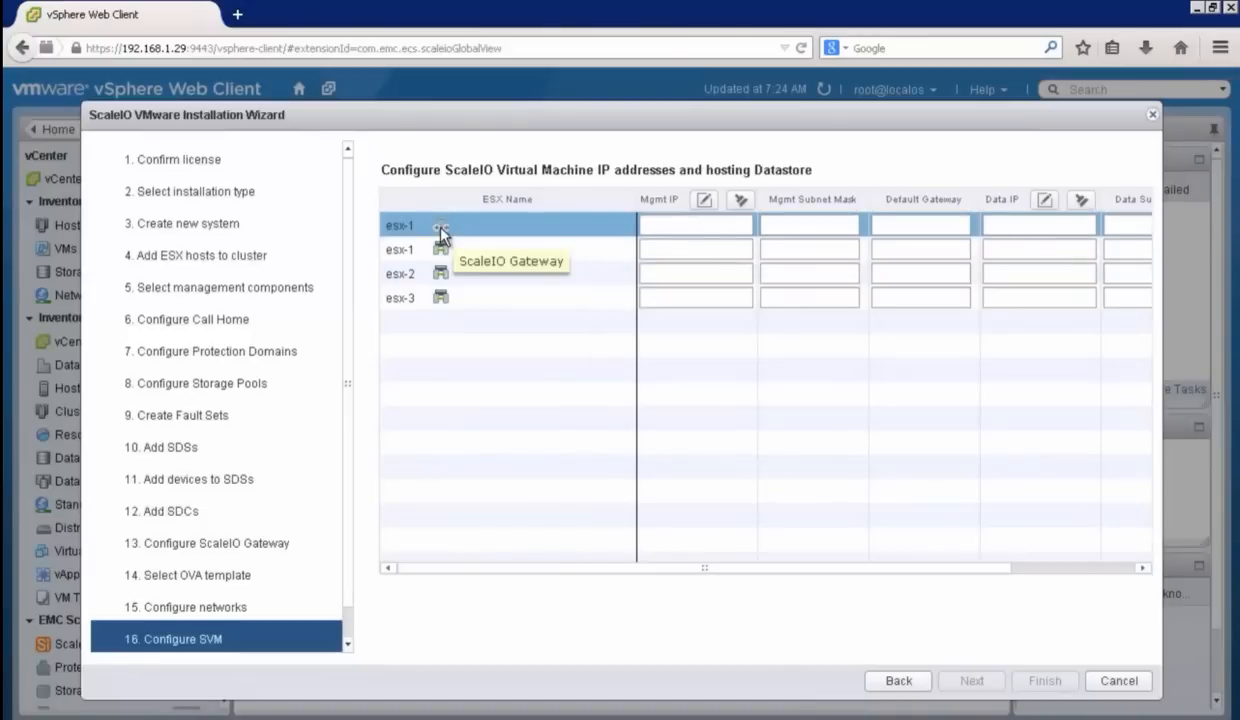
{"action": "left_click", "coordinate": [442, 246]}
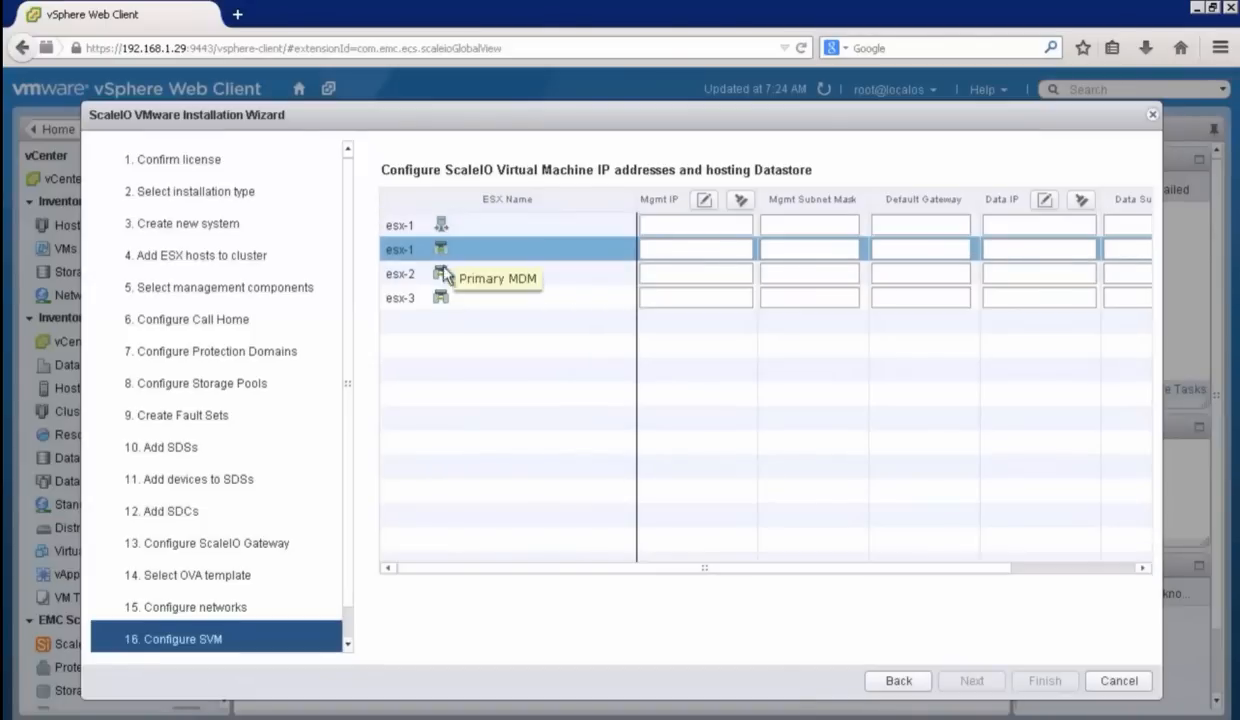
{"action": "left_click", "coordinate": [444, 277]}
{"action": "left_click", "coordinate": [446, 305]}
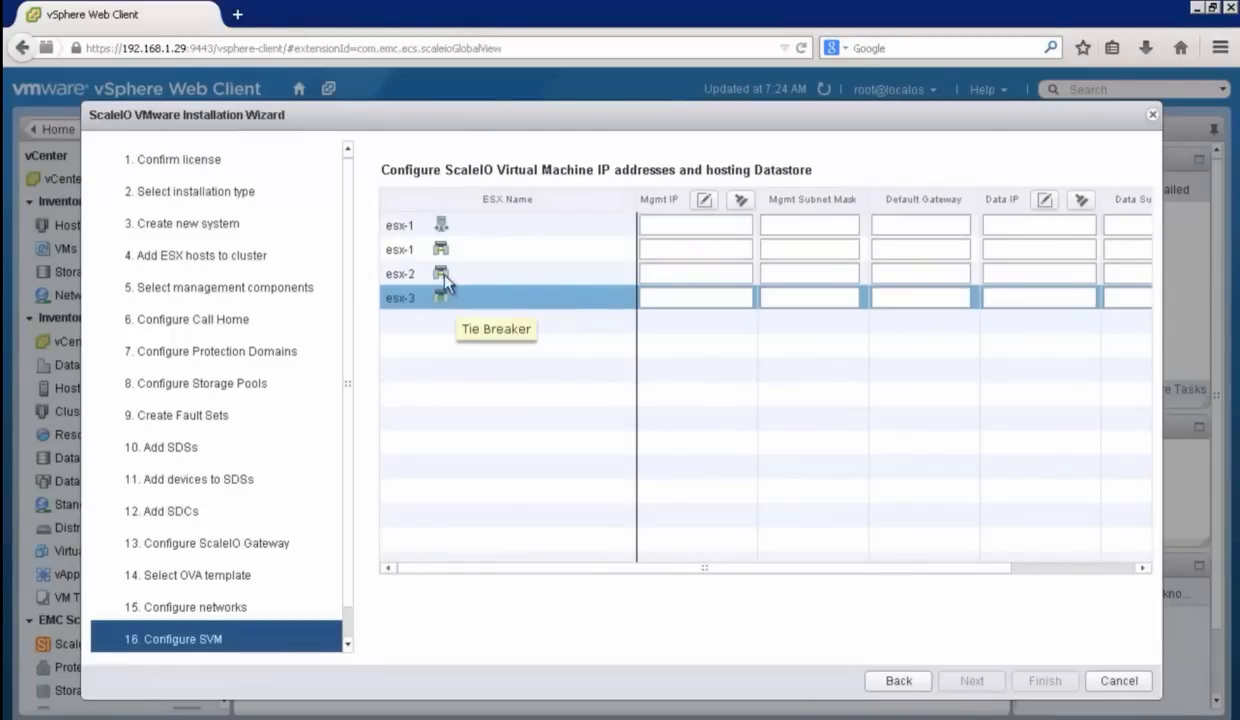
{"action": "left_click", "coordinate": [453, 229]}
{"action": "mouse_move", "coordinate": [442, 226]}
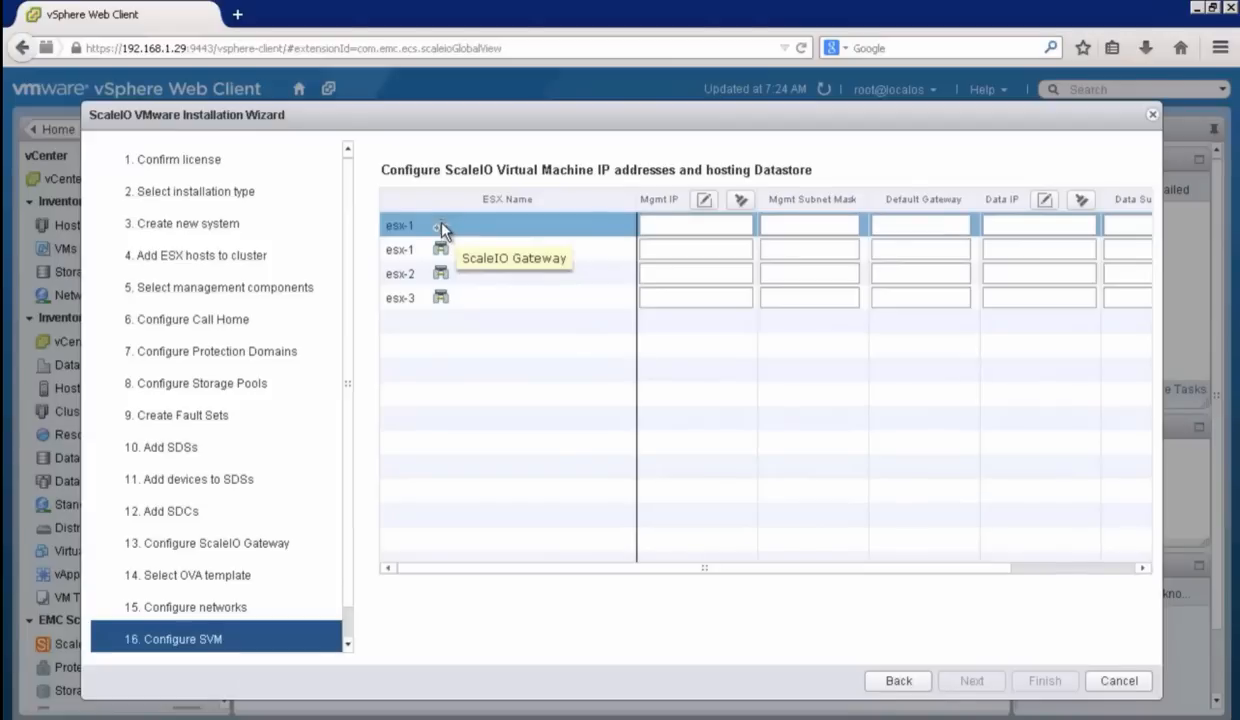
Step: Set the ScaleIO Gateway VM on esx-1 to management IP 192.168.1.50, subnet mask 255.255.255.0 and default gateway 192.168.1.1
{"action": "left_click", "coordinate": [667, 227]}
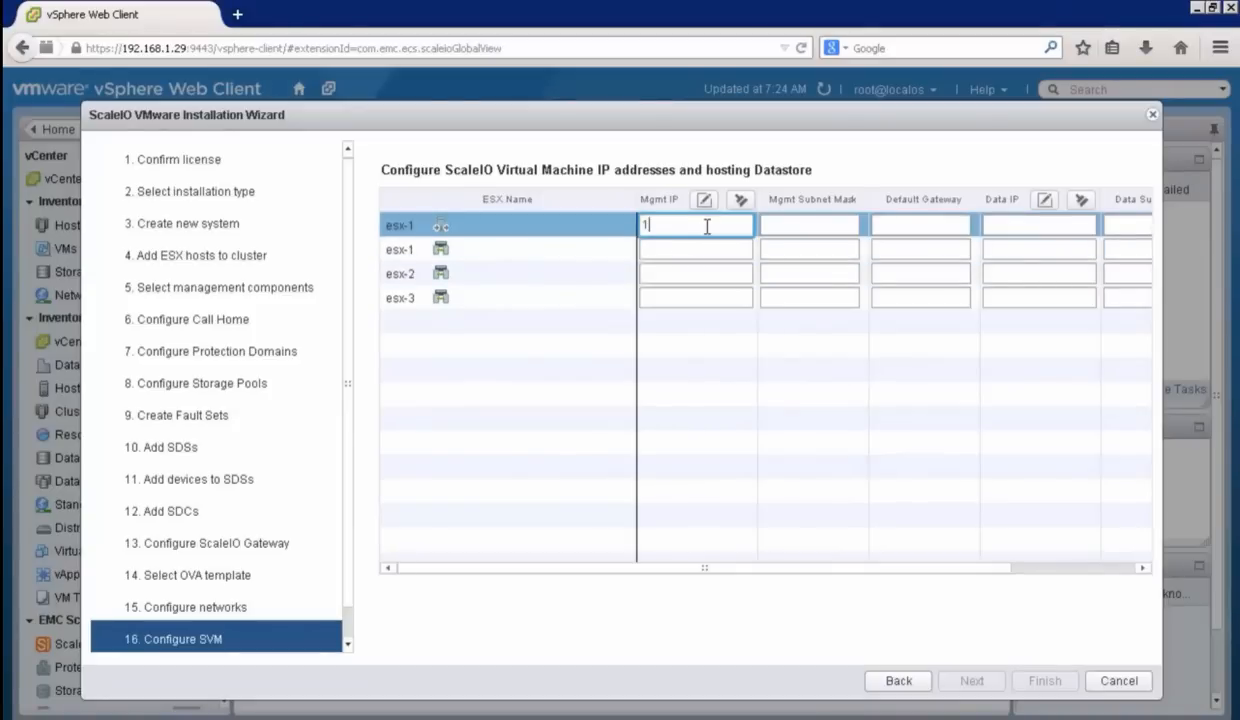
{"action": "type", "text": "192.168.1.50"}
{"action": "left_click", "coordinate": [803, 226]}
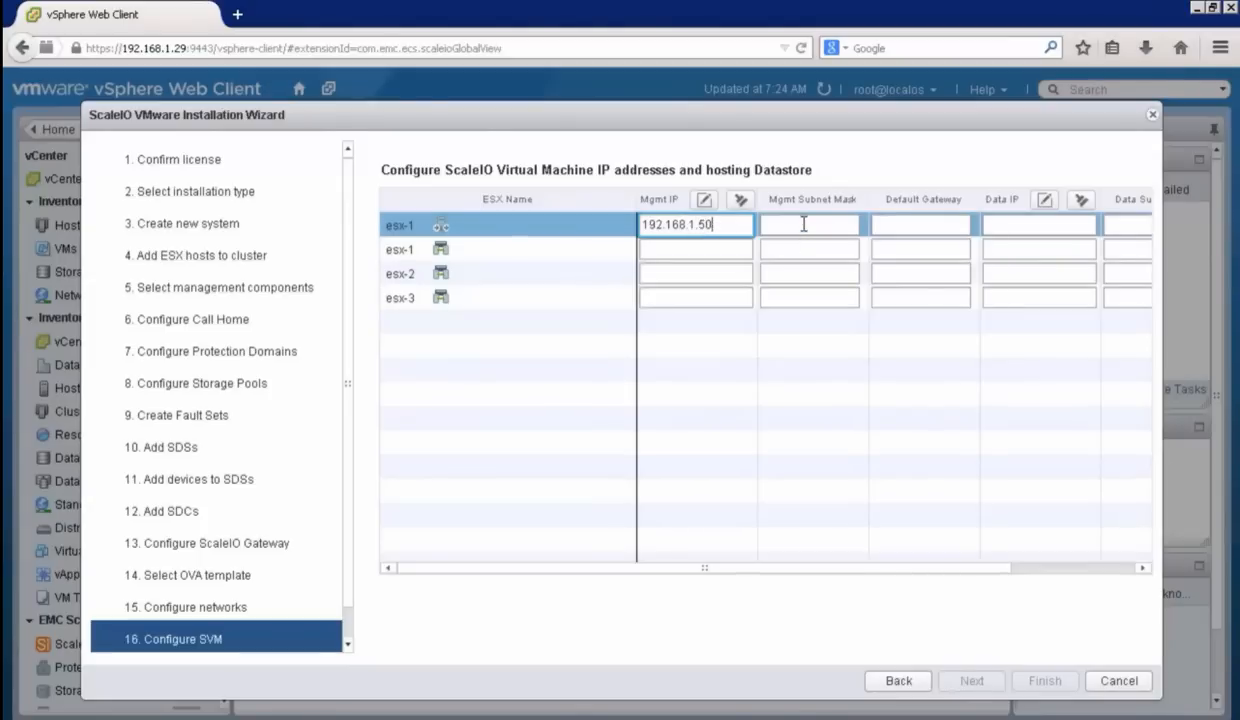
{"action": "type", "text": "255.2"}
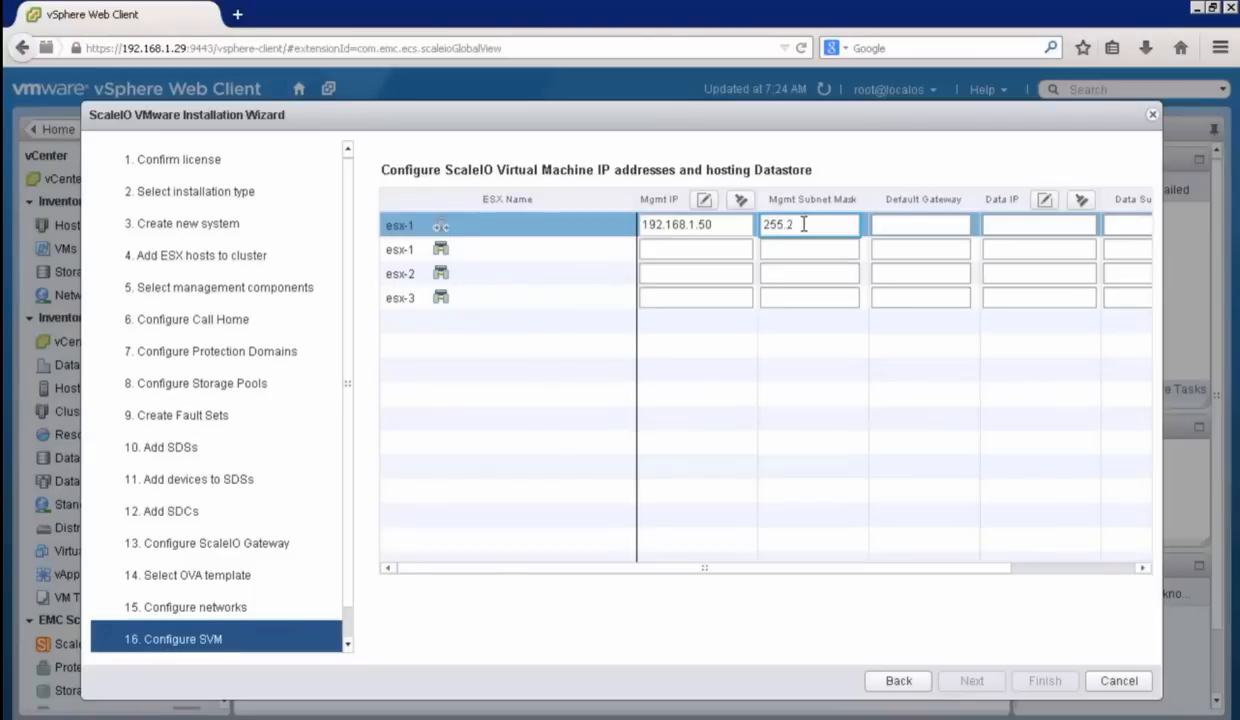
{"action": "type", "text": "55.255.0"}
{"action": "left_click", "coordinate": [890, 229]}
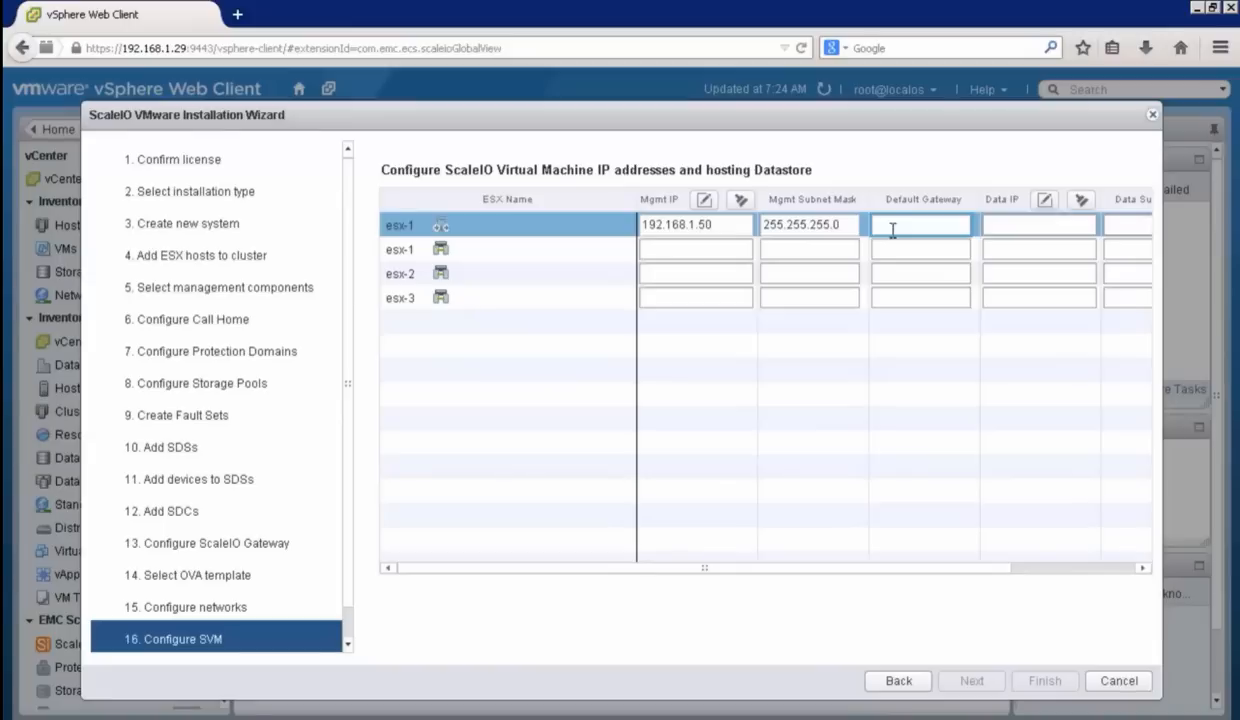
{"action": "type", "text": "192.168."}
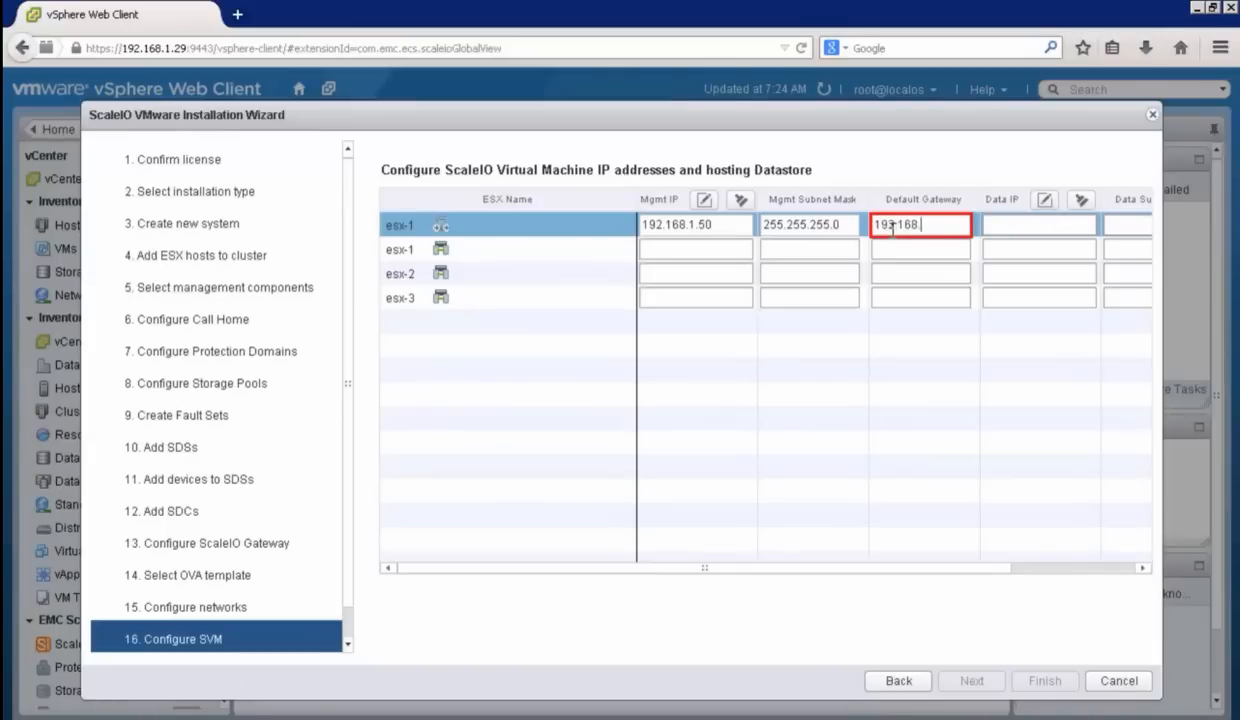
{"action": "type", "text": "1.1"}
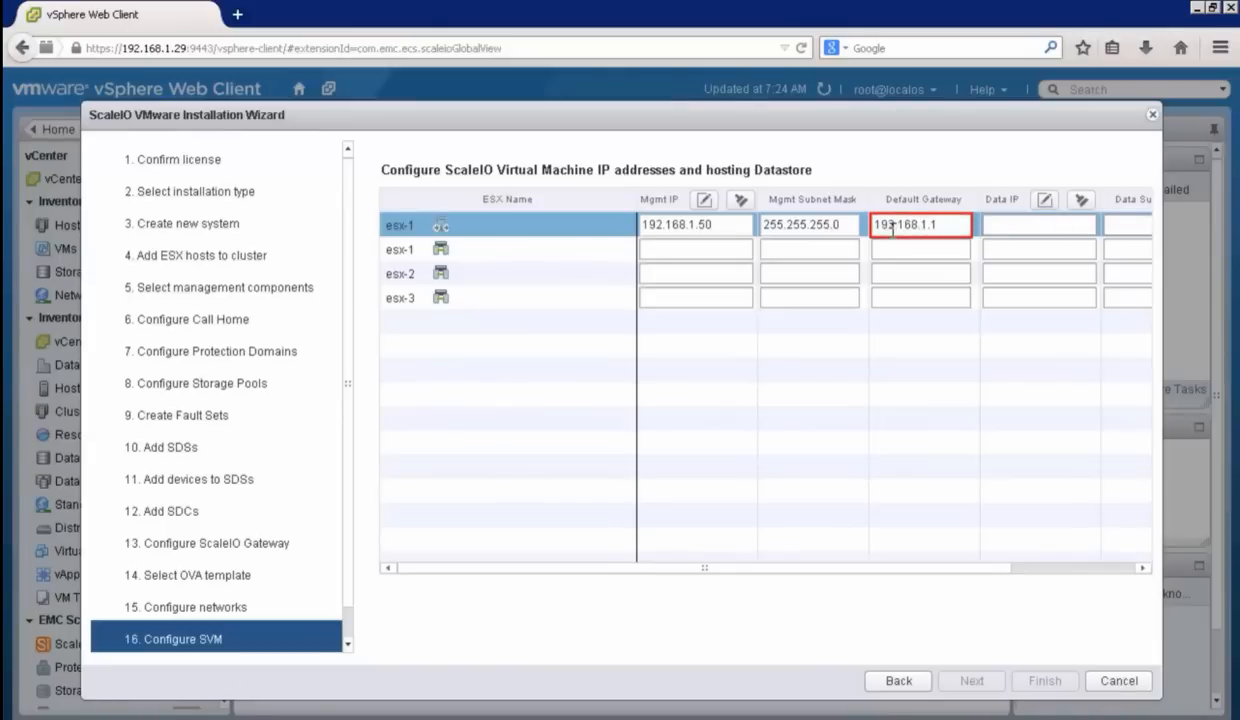
Step: Set the ScaleIO Gateway VM's data IP to 192.168.2.50 with data subnet mask 255.255.255.0
{"action": "left_click", "coordinate": [1012, 229]}
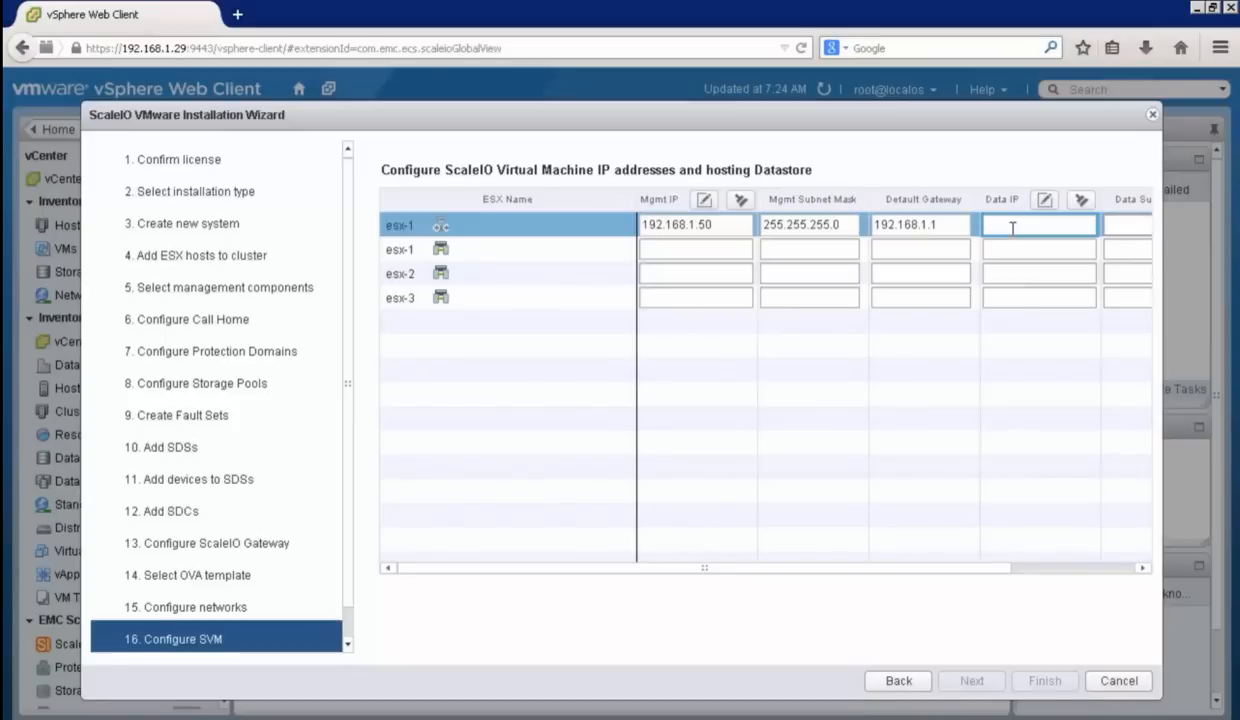
{"action": "type", "text": "192.168.2.50"}
{"action": "left_click", "coordinate": [1127, 228]}
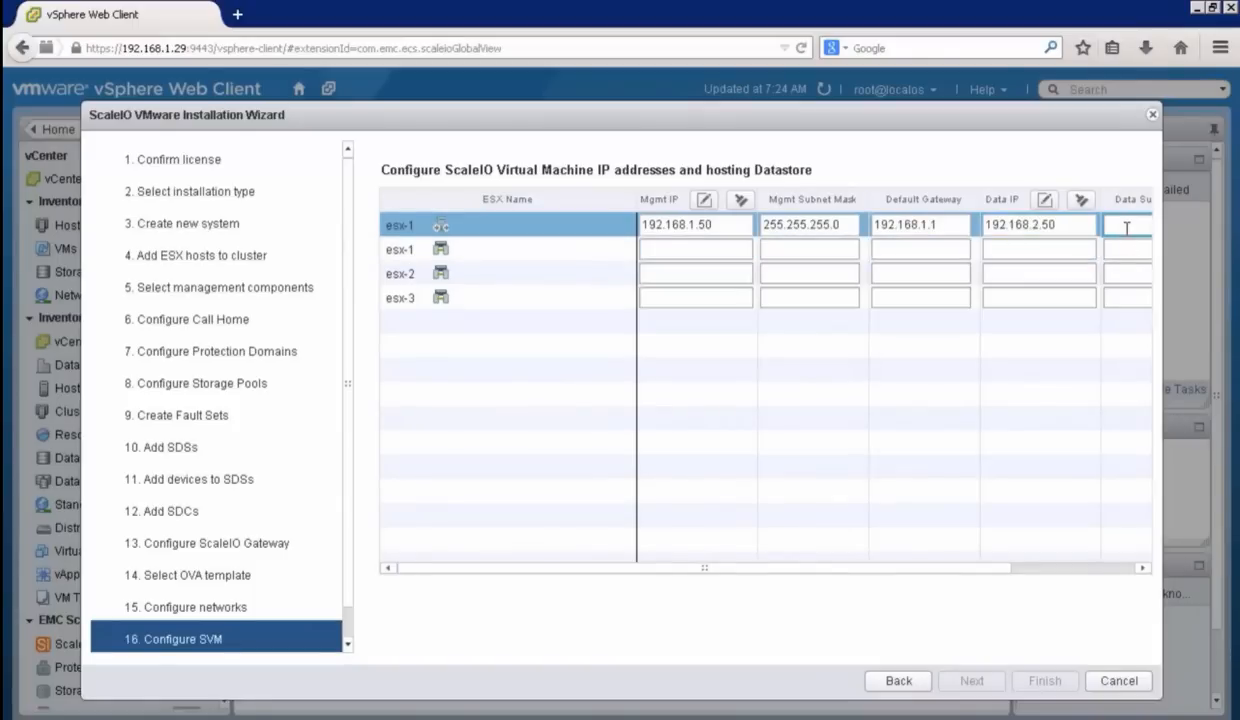
{"action": "left_click", "coordinate": [1143, 568]}
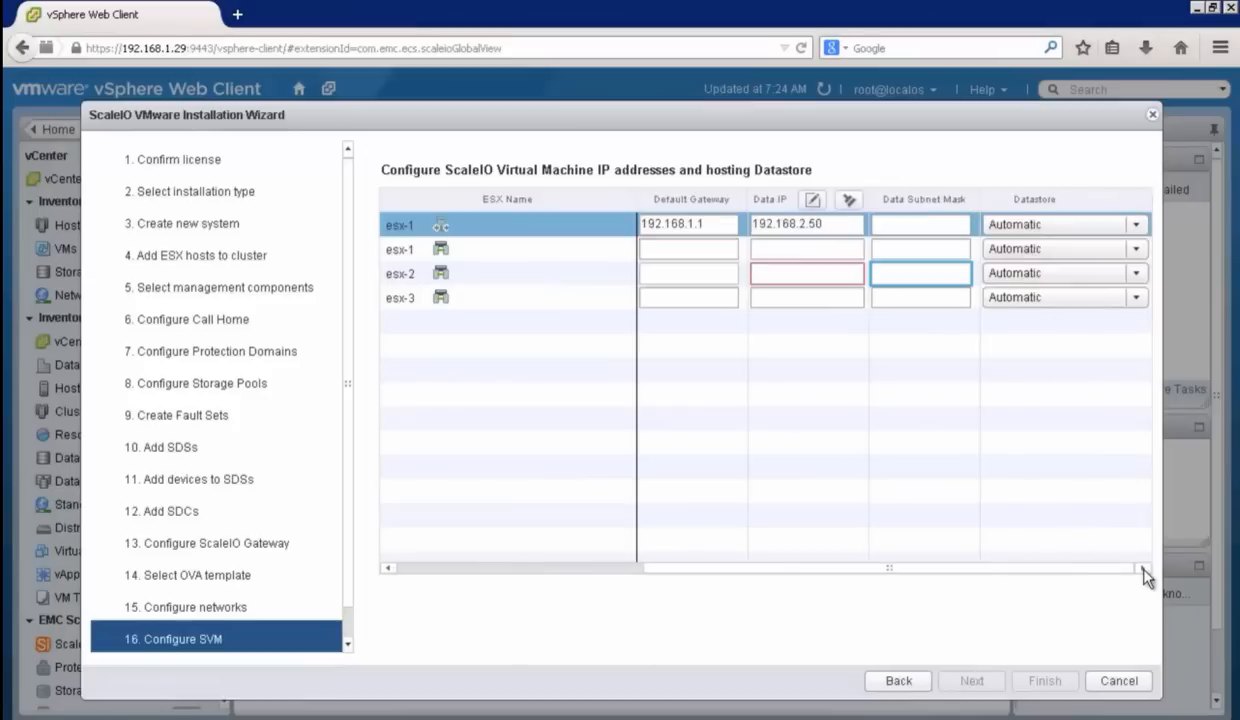
{"action": "left_click", "coordinate": [899, 222]}
{"action": "type", "text": "2"}
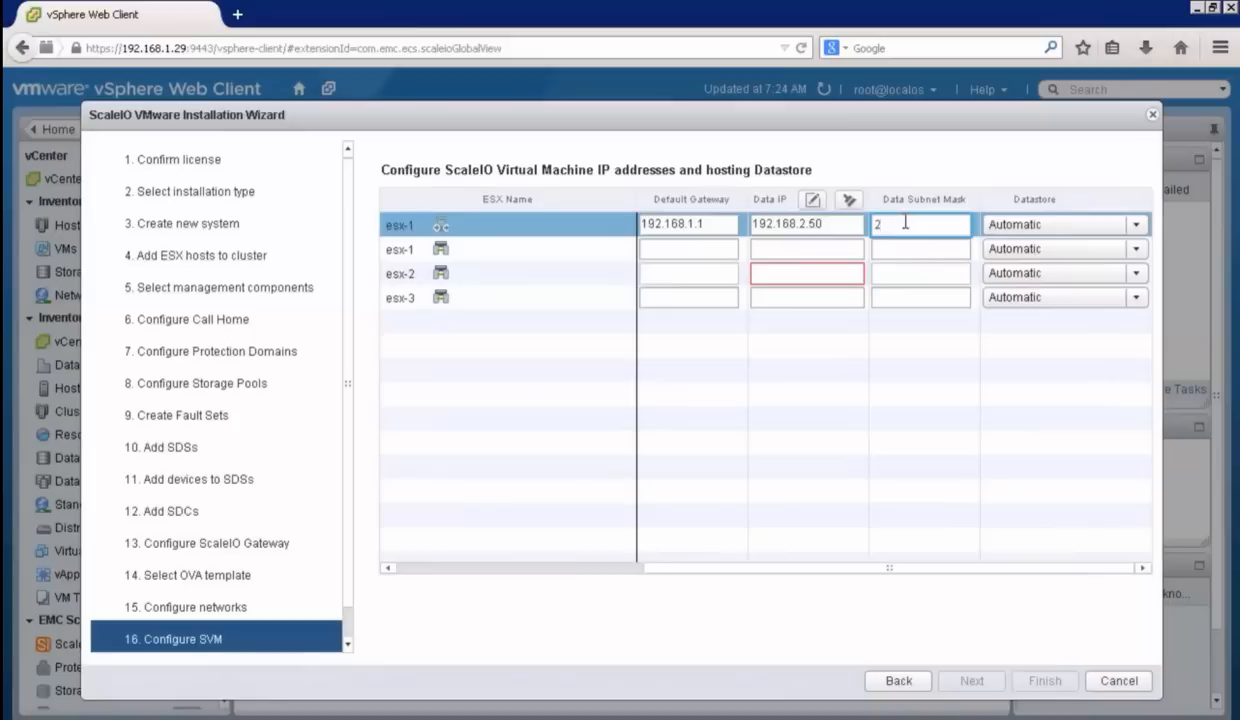
{"action": "type", "text": "55.255.255.0"}
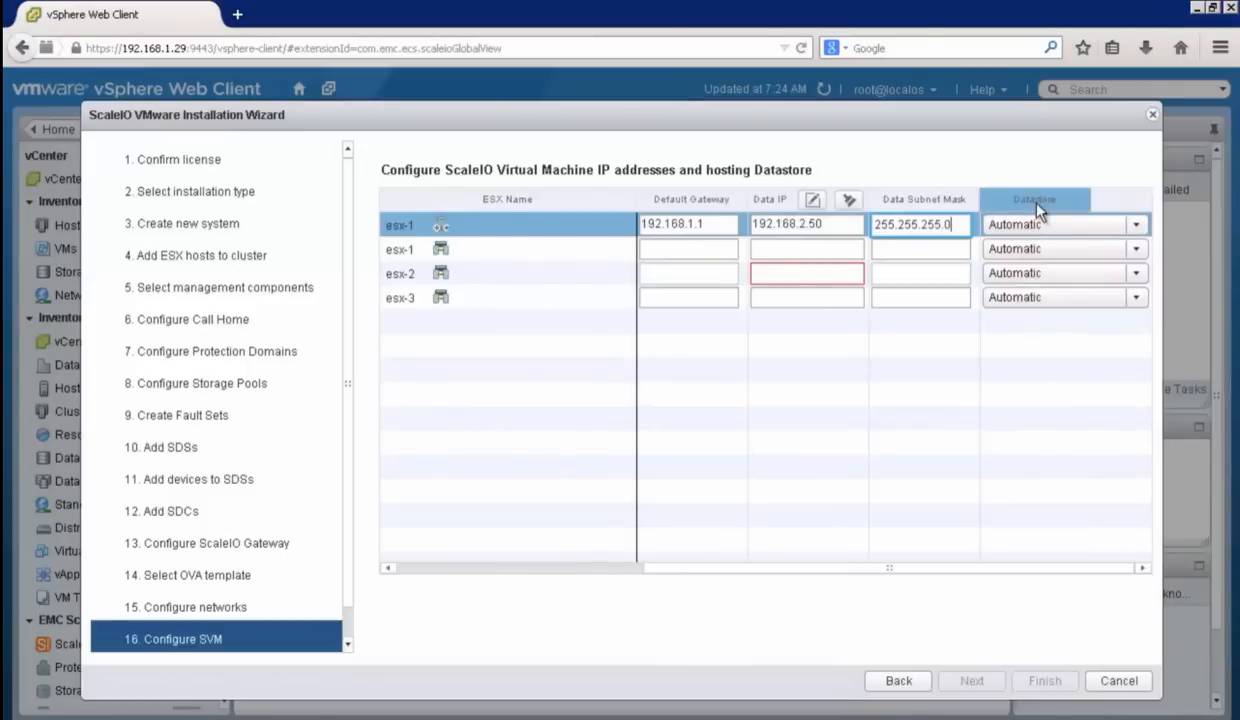
Step: Choose DS30 as the hosting datastore for the ScaleIO Gateway VM on esx-1
{"action": "left_click", "coordinate": [1136, 226]}
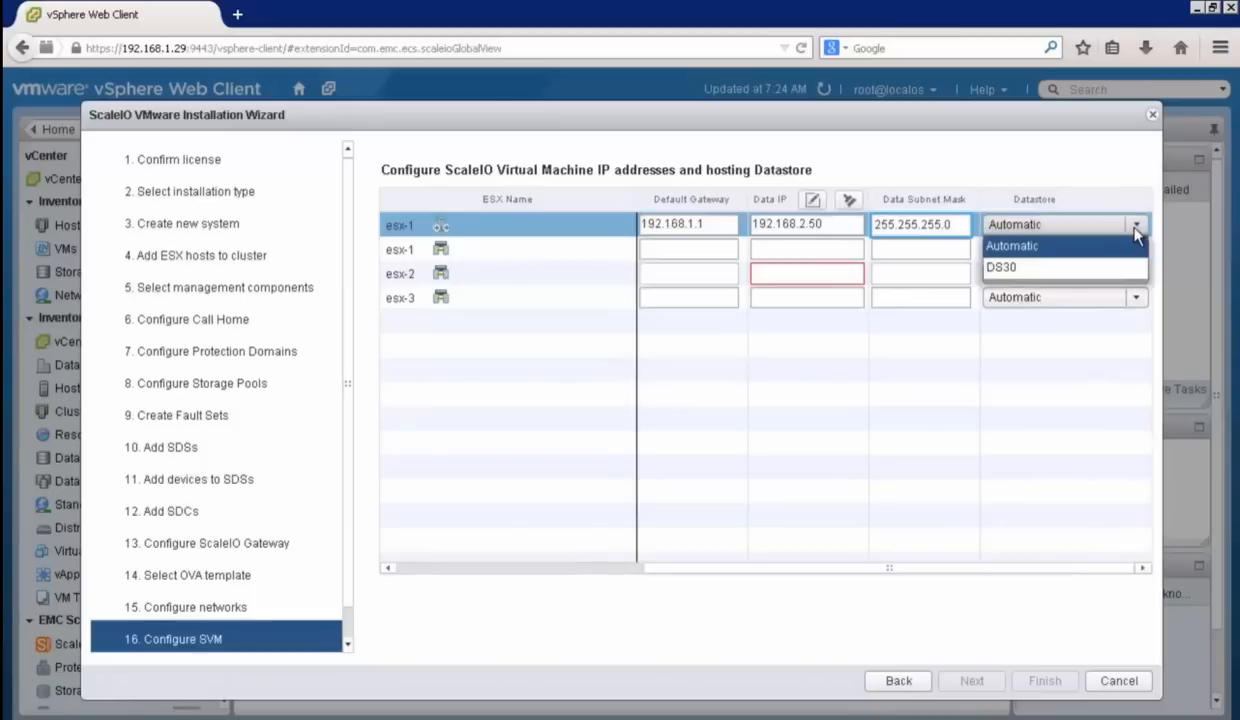
{"action": "left_click", "coordinate": [1085, 269]}
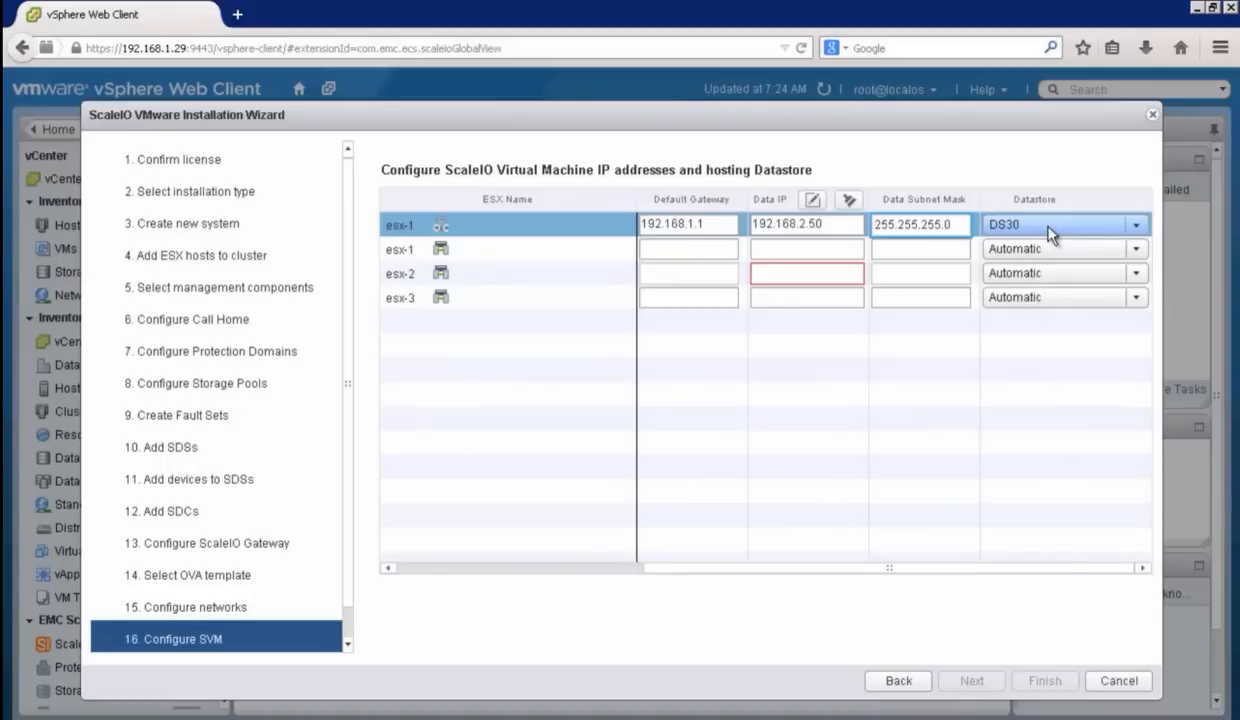
{"action": "left_click", "coordinate": [388, 572]}
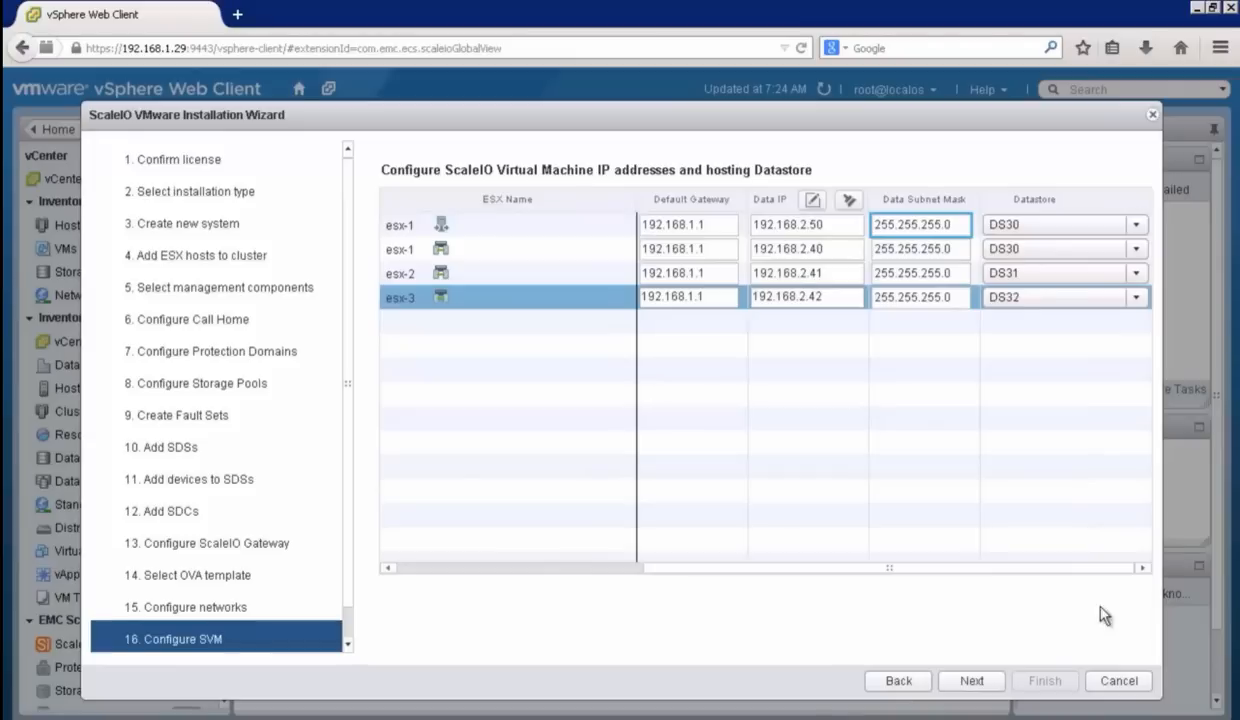
Step: Accept the SVM configuration and start the deployment, authenticating to vCenter as root with the account password
{"action": "left_click", "coordinate": [968, 681]}
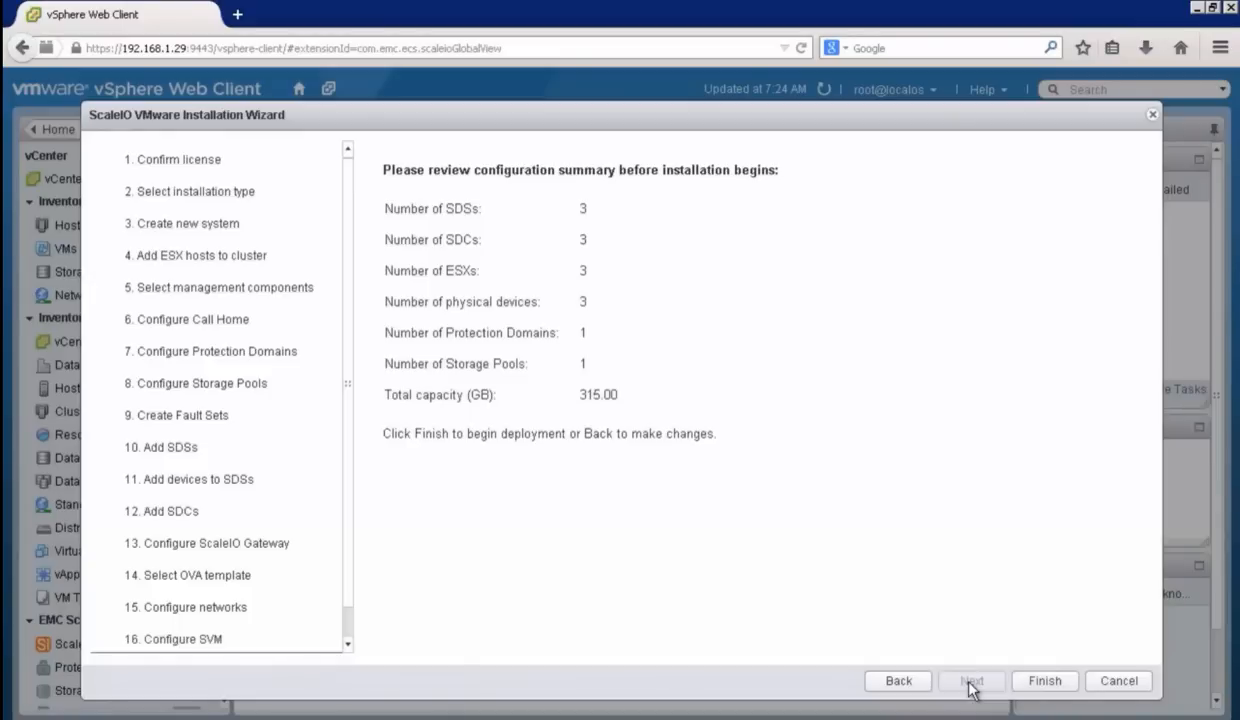
{"action": "left_click", "coordinate": [1048, 684]}
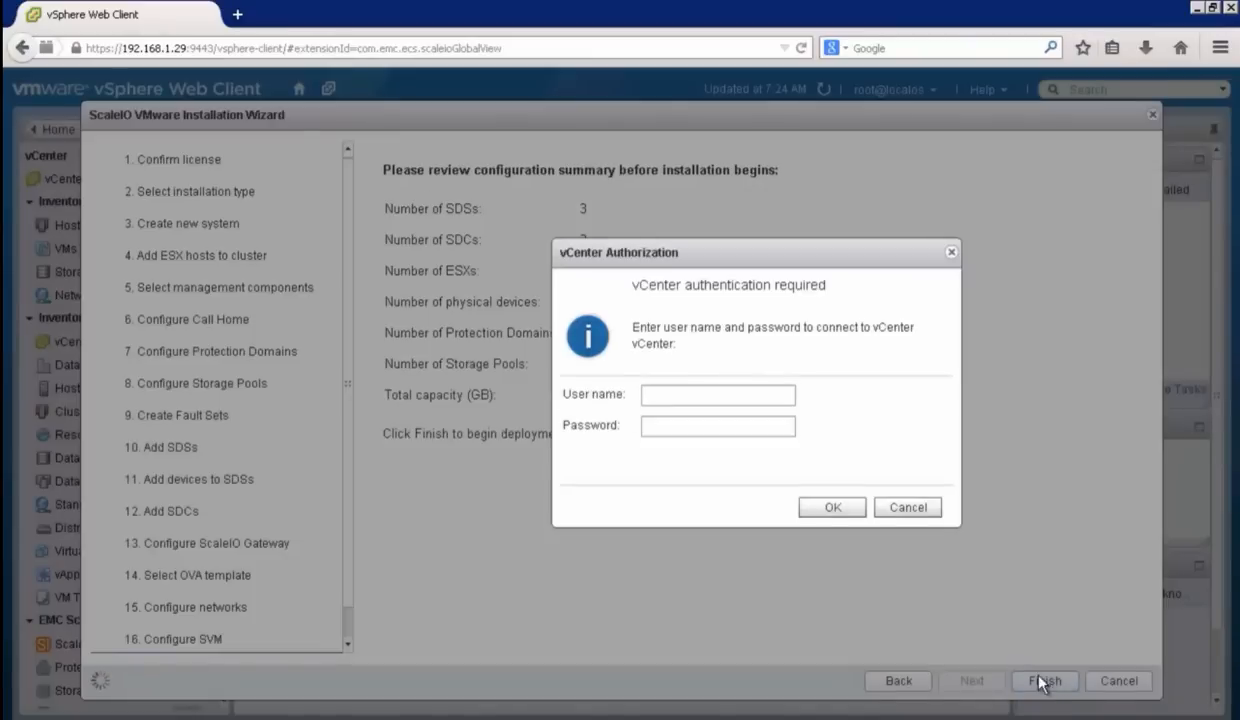
{"action": "left_click", "coordinate": [702, 392]}
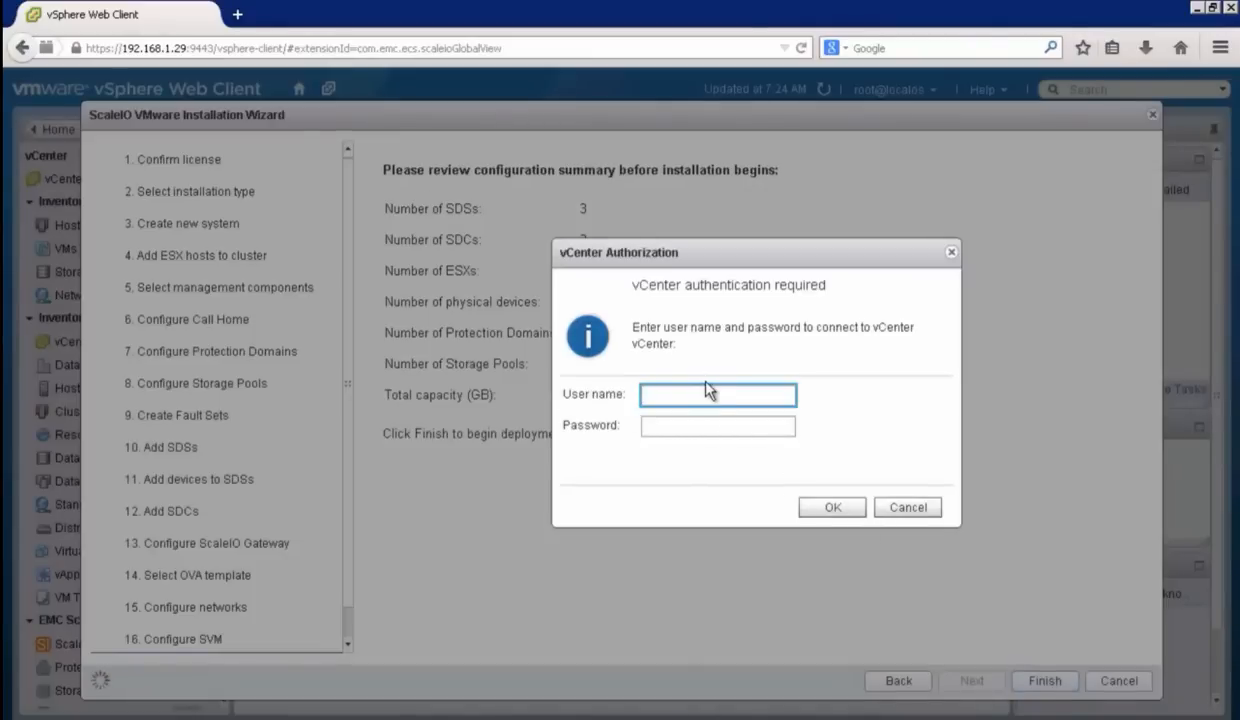
{"action": "type", "text": "root"}
{"action": "key", "text": "Tab"}
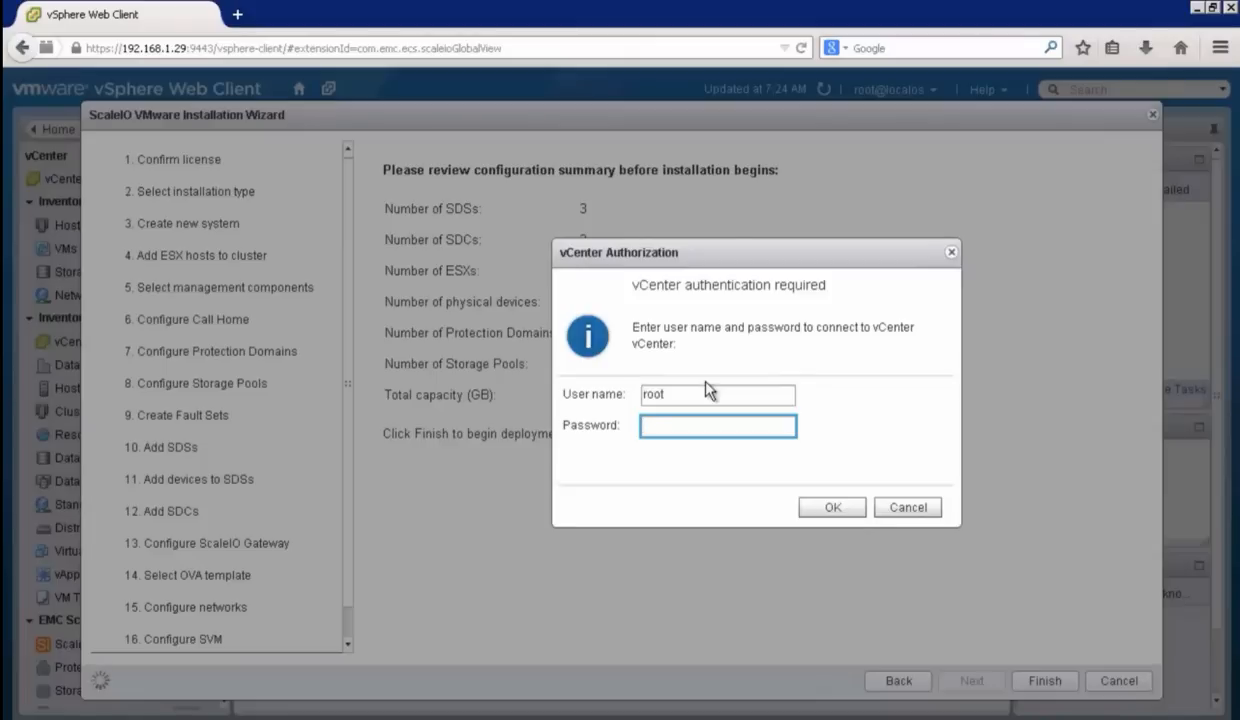
{"action": "type", "text": "******"}
{"action": "left_click", "coordinate": [848, 510]}
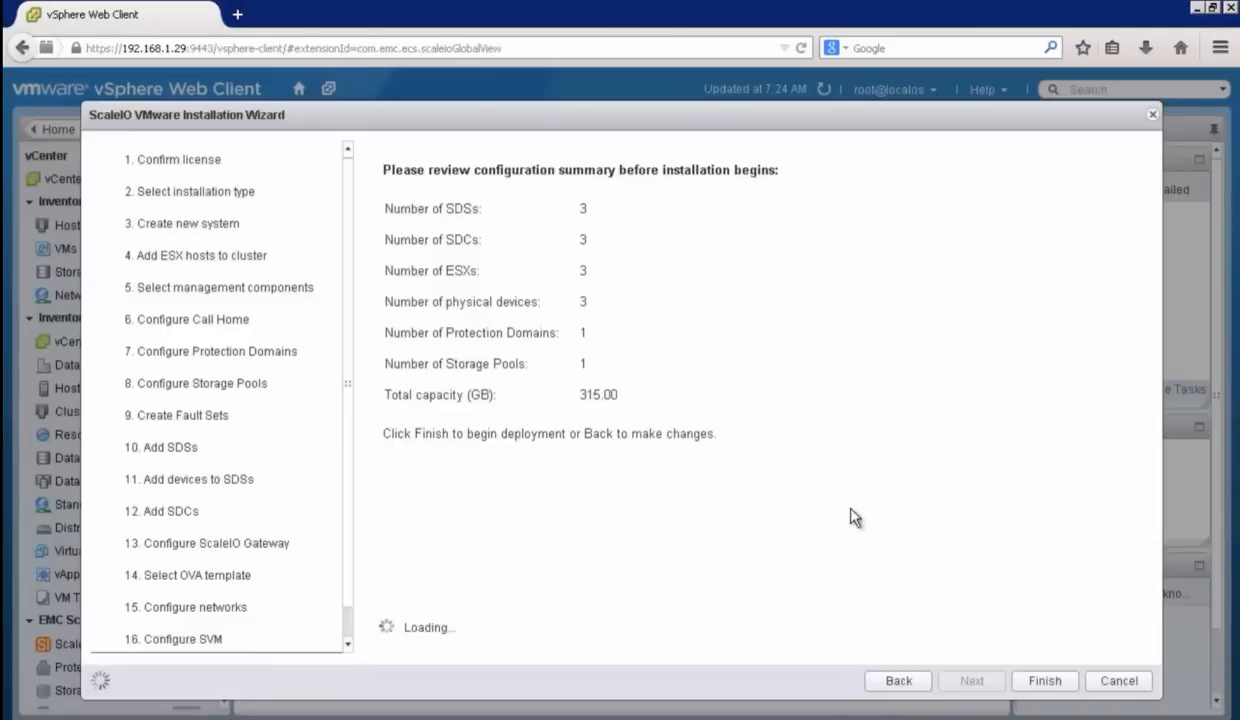